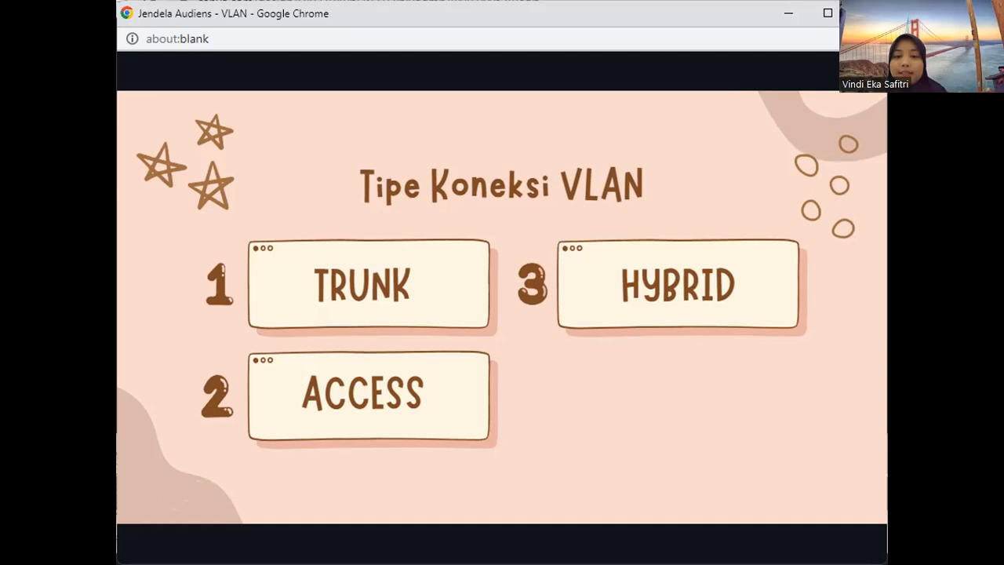
click(821, 245)
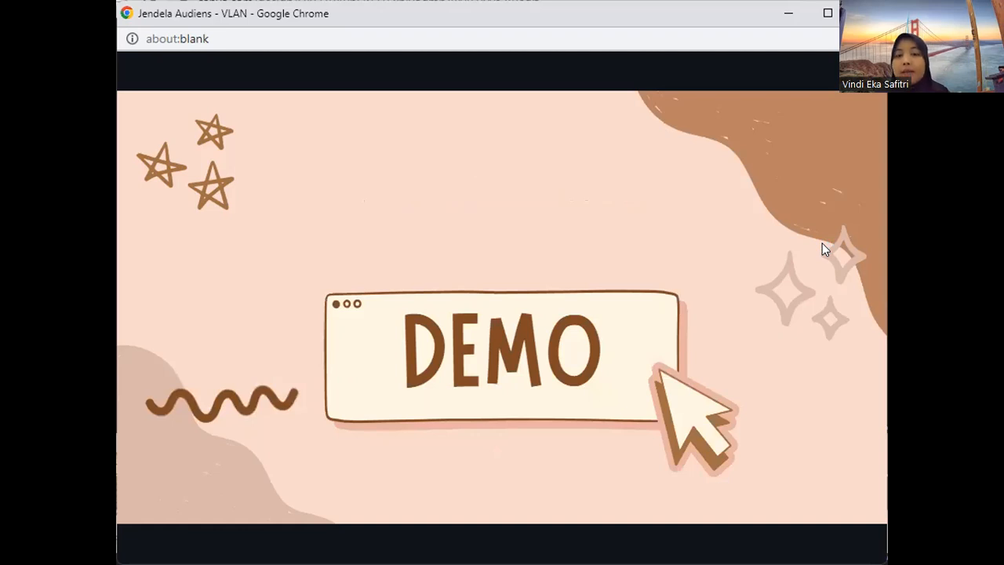
click(596, 477)
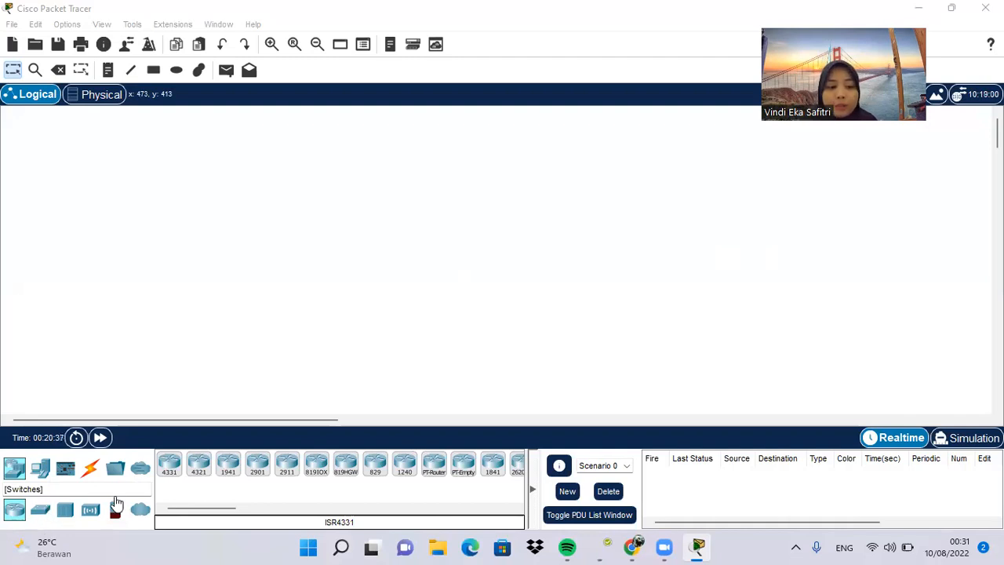
Step: Place two 2960 switches side by side in the logical workspace, roughly level with each other
click(40, 511)
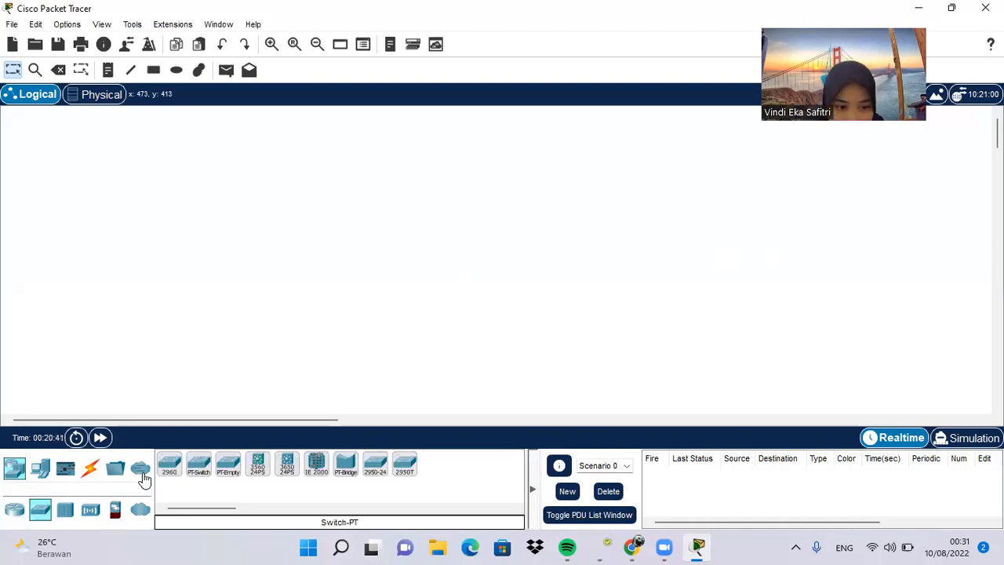
click(169, 466)
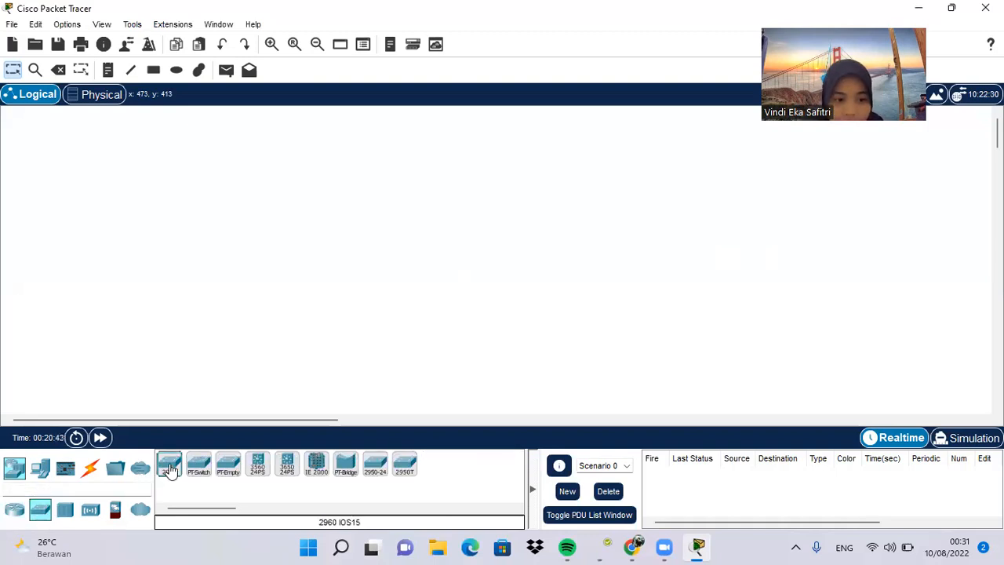
click(319, 189)
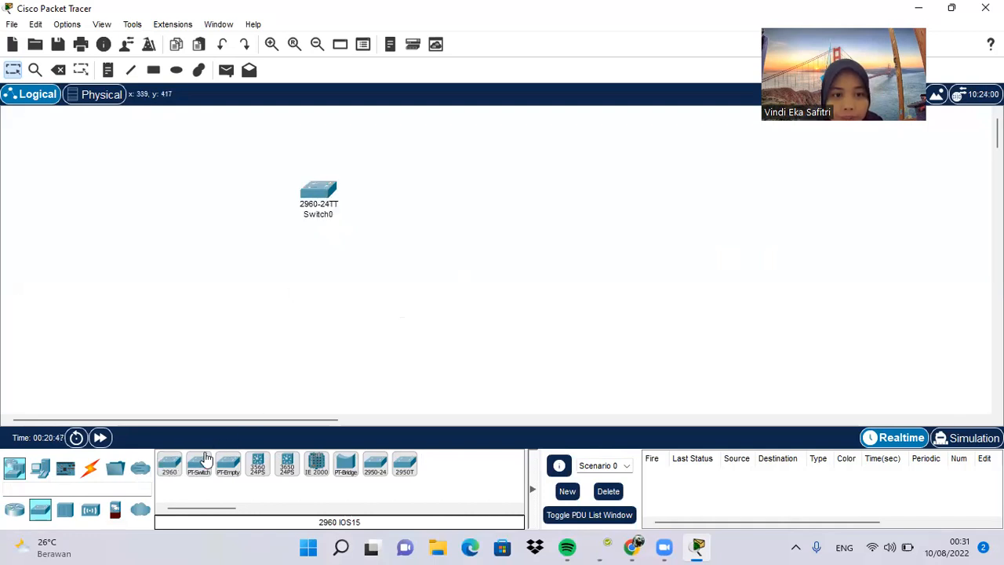
click(171, 466)
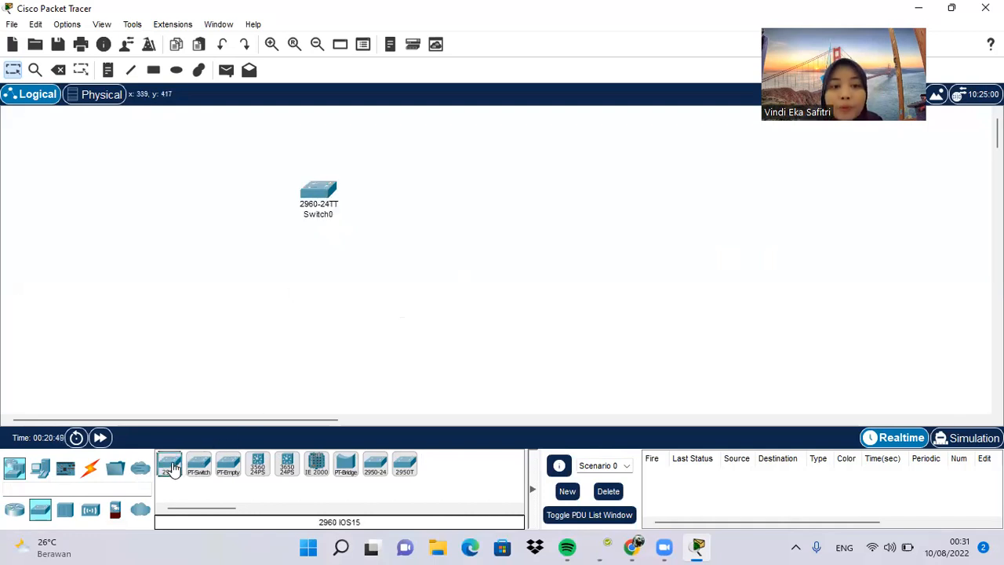
click(530, 184)
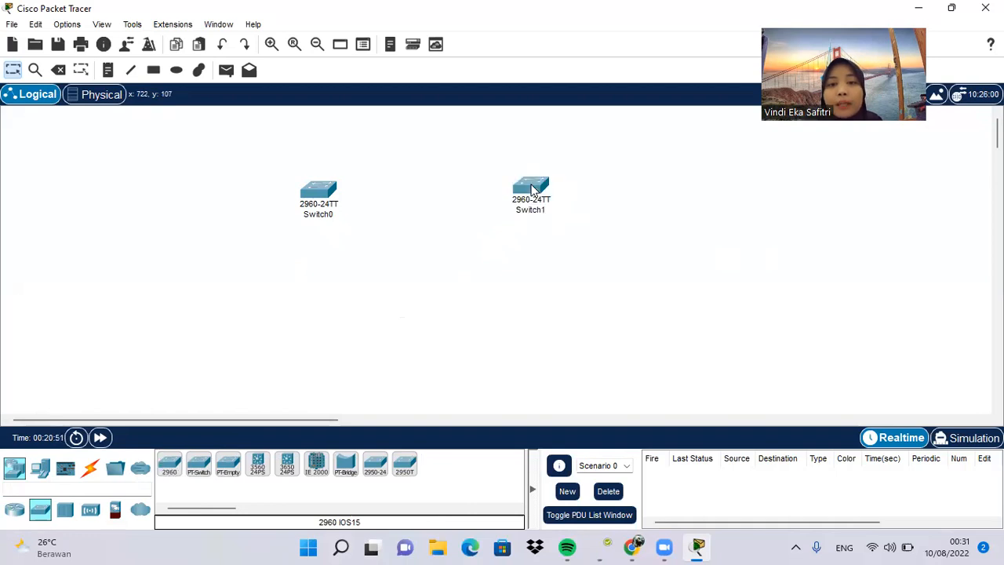
drag(531, 189, 534, 196)
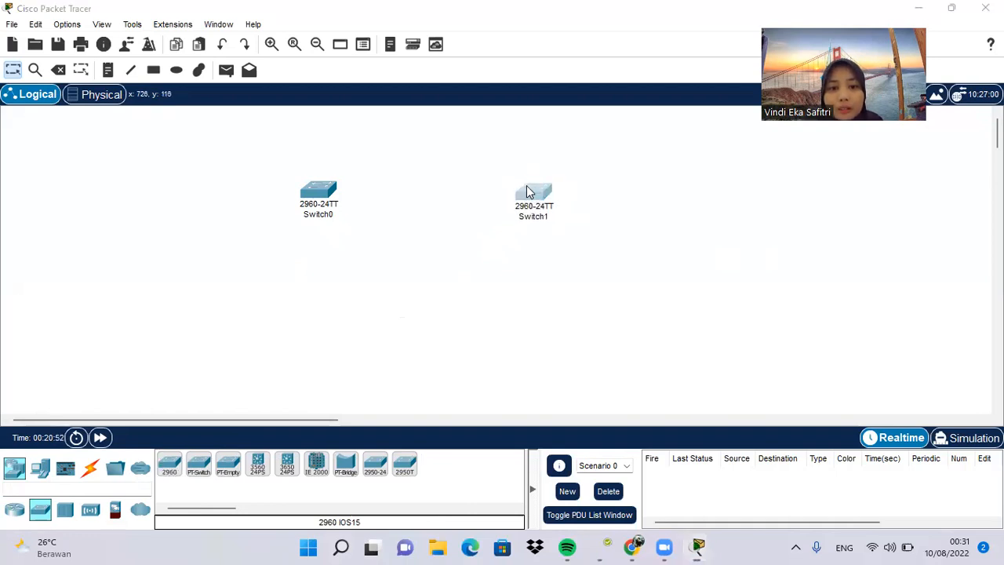
click(534, 196)
click(741, 16)
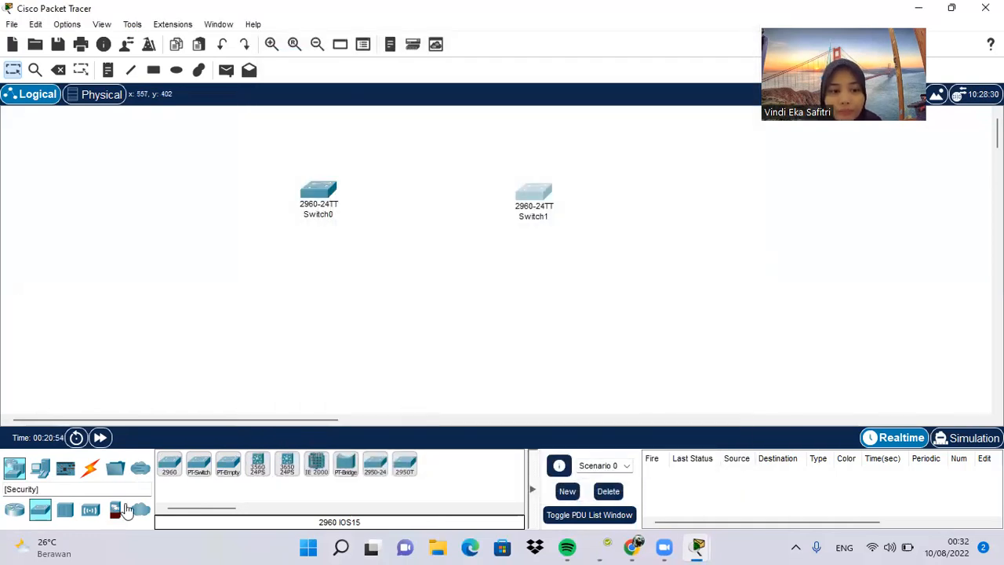
Step: Place two PCs one above the other to the left of Switch0 and line them up vertically
click(41, 470)
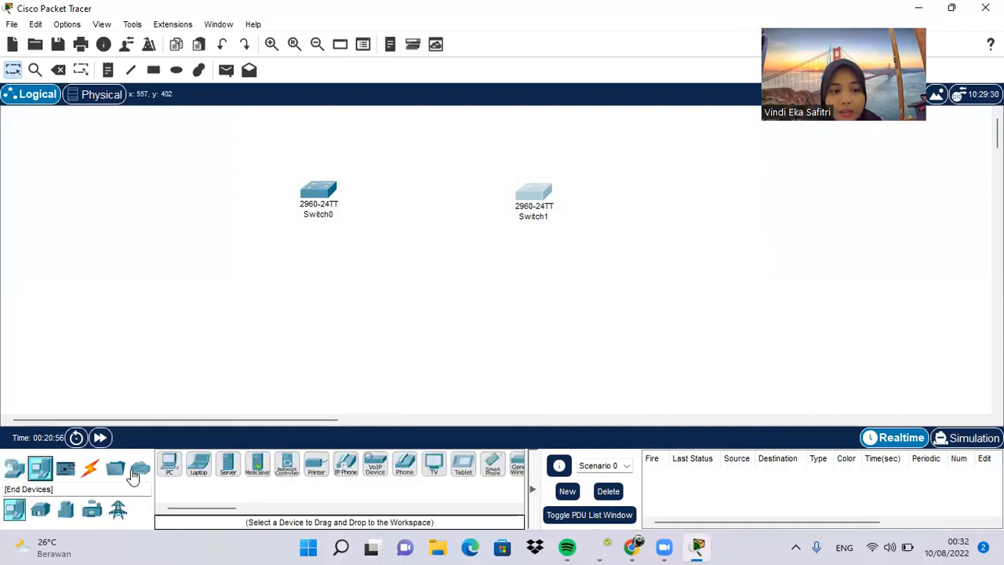
click(169, 463)
click(90, 182)
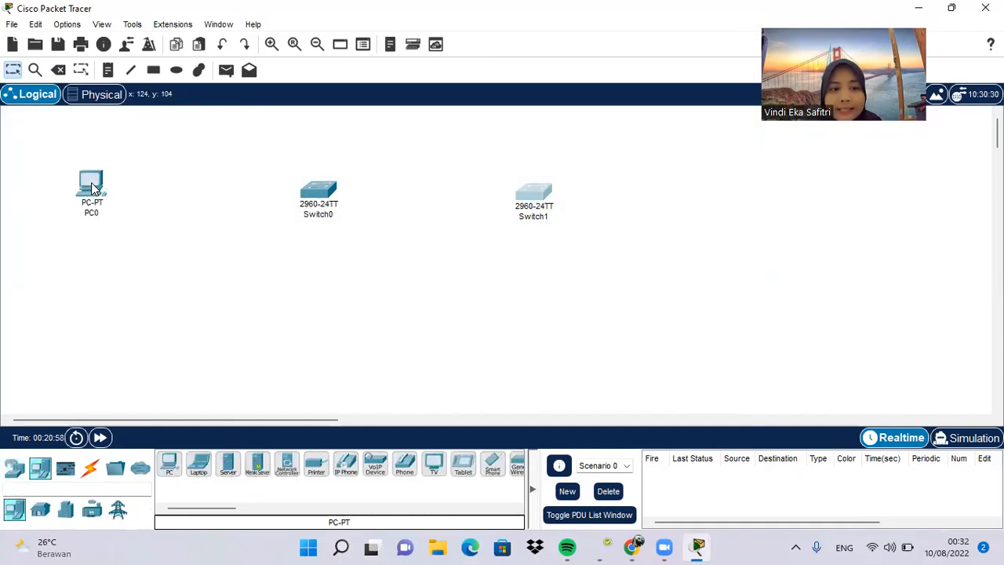
click(108, 269)
drag(89, 184, 137, 162)
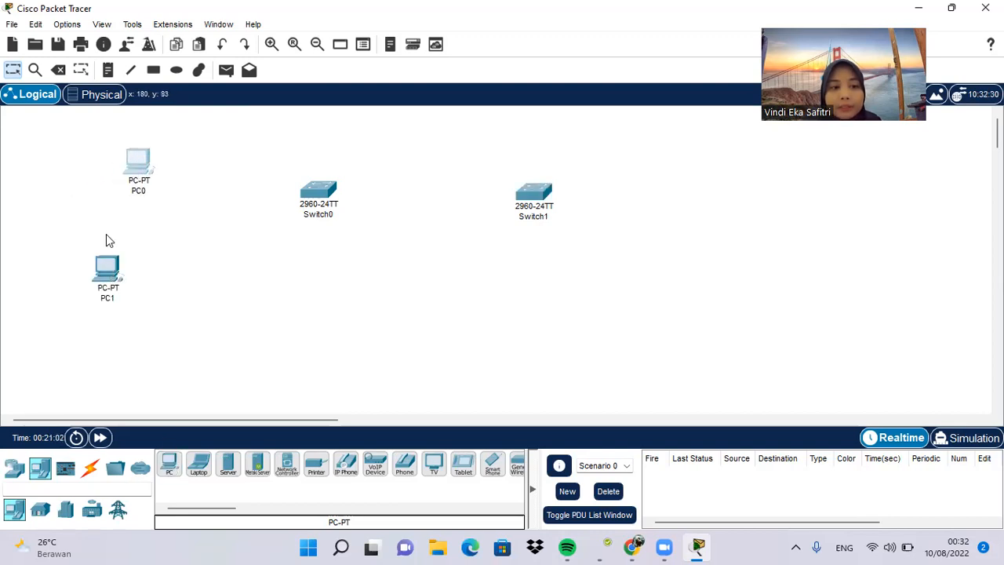
drag(108, 270, 137, 280)
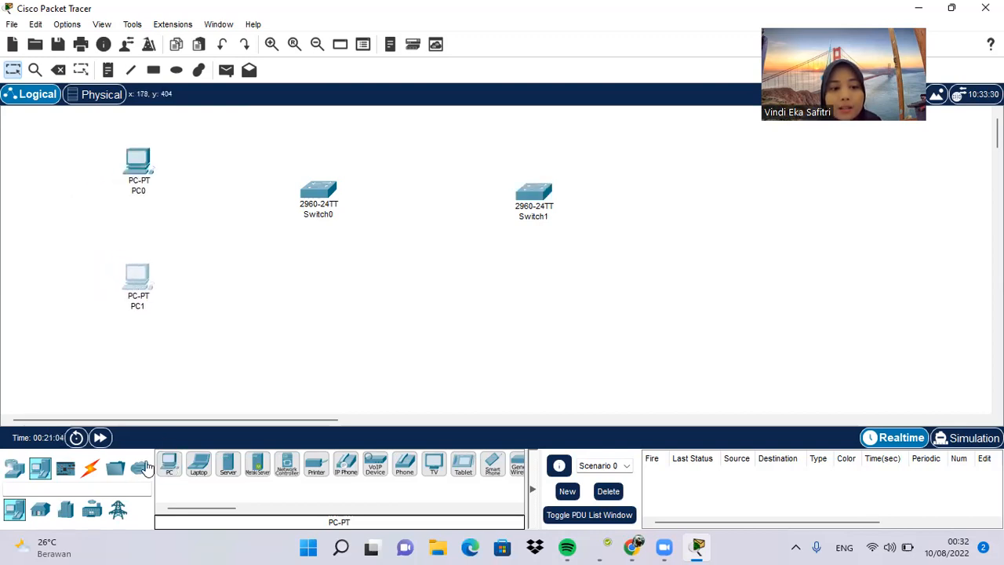
Step: Add two more PCs to the right of Switch1, one above and one below the switch's level
click(164, 467)
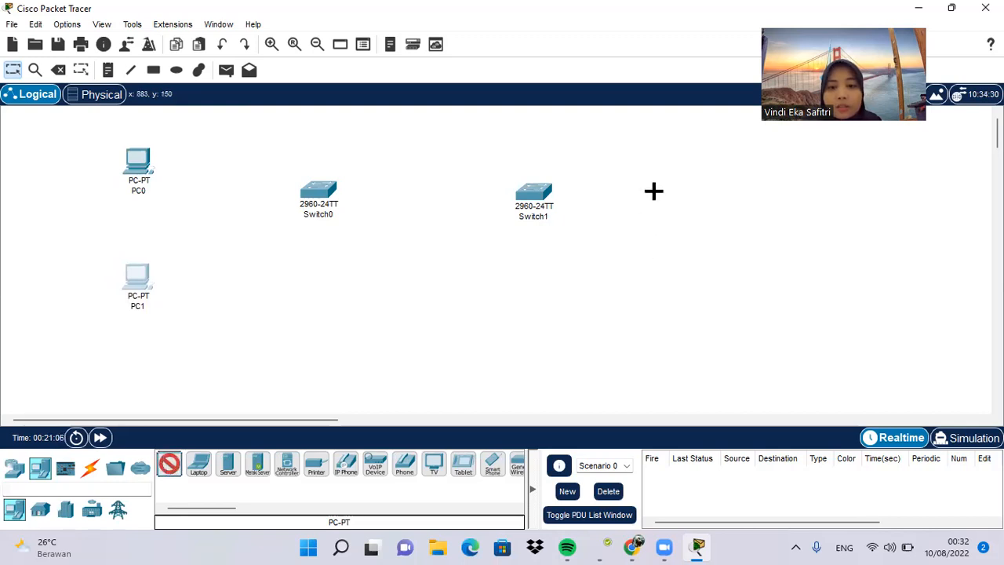
click(654, 191)
click(173, 468)
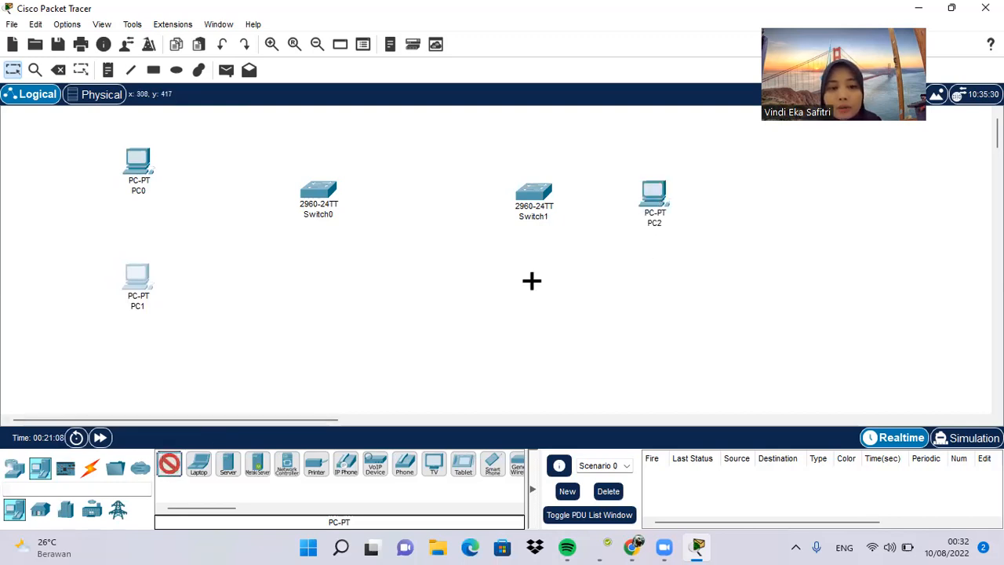
click(661, 280)
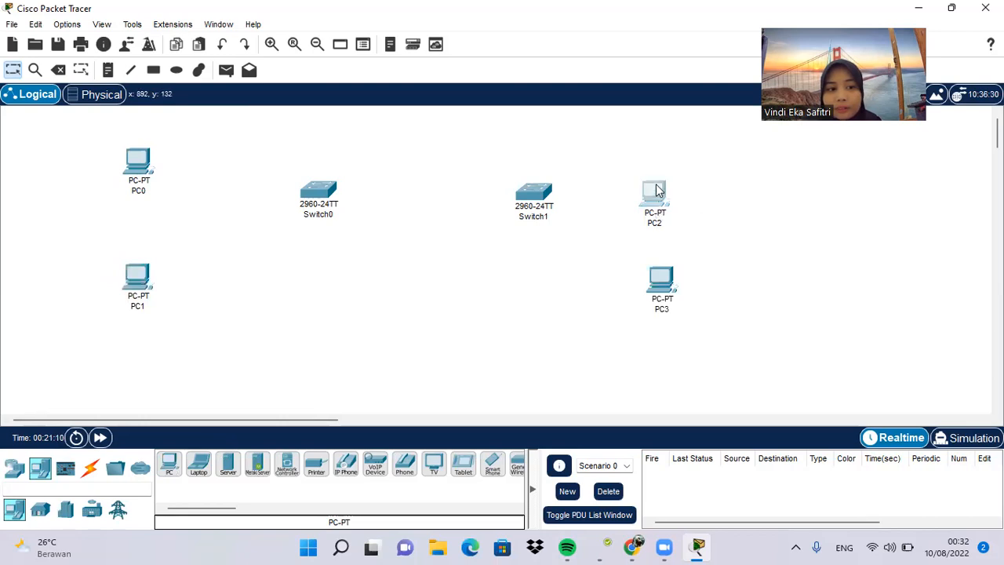
drag(654, 195, 656, 144)
drag(658, 271, 659, 263)
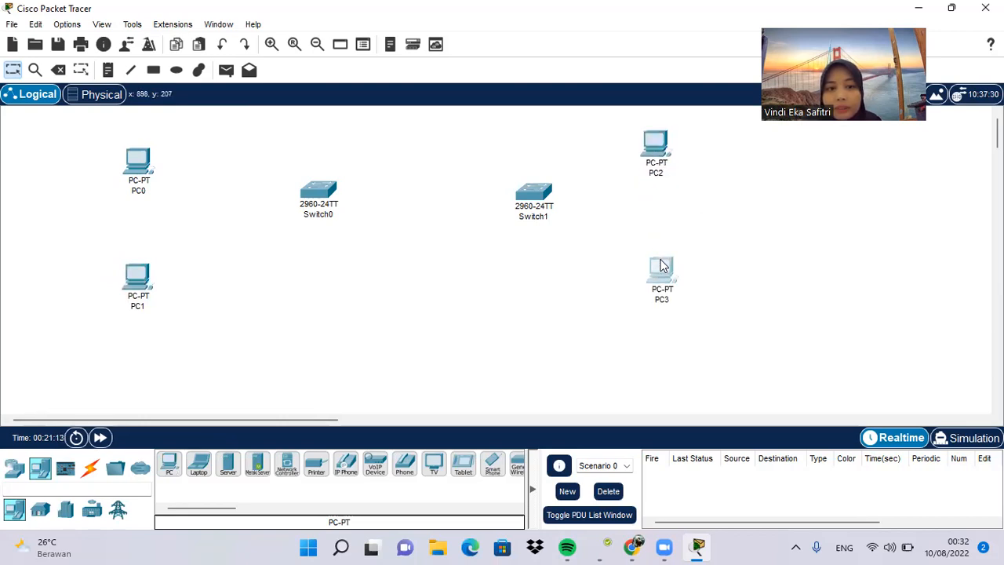
Step: Move the two switches closer together in the middle and shift the upper PCs, PC0 and PC2, into a level row
drag(327, 190, 388, 215)
drag(542, 210, 499, 230)
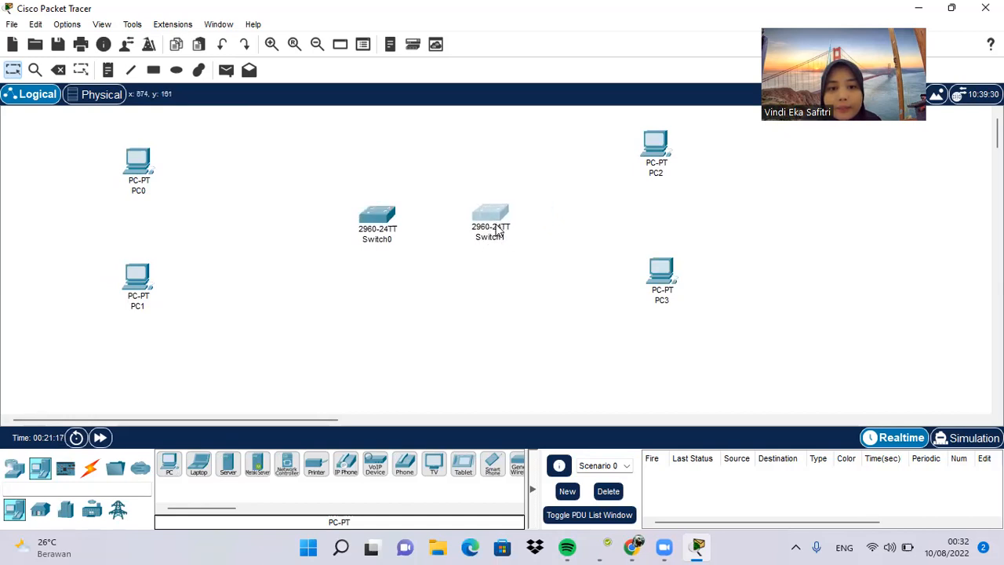
drag(135, 165, 191, 144)
drag(661, 156, 659, 147)
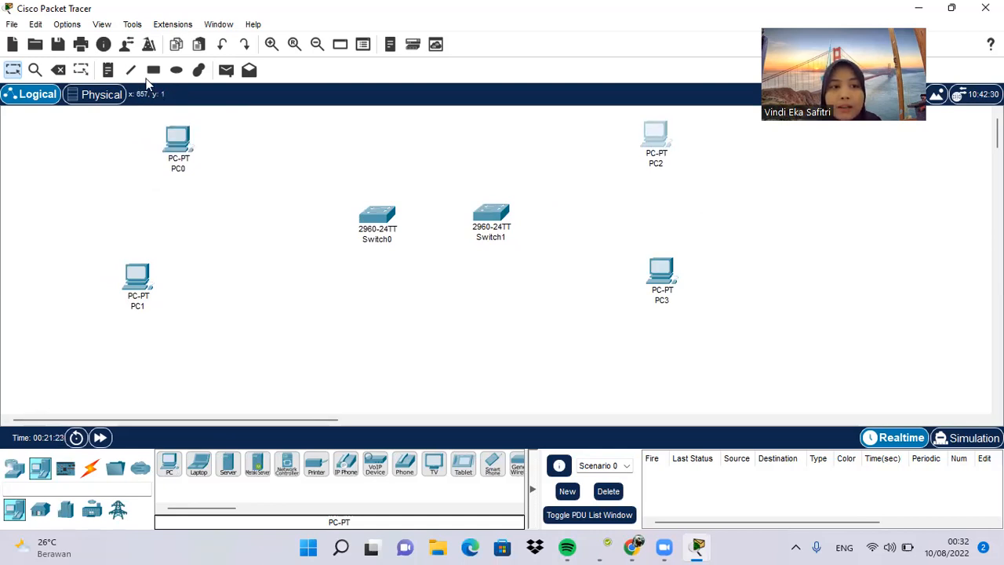
Step: Draw a wide rectangle with light yellow fill #ffff7f around PC0 and PC2
click(174, 72)
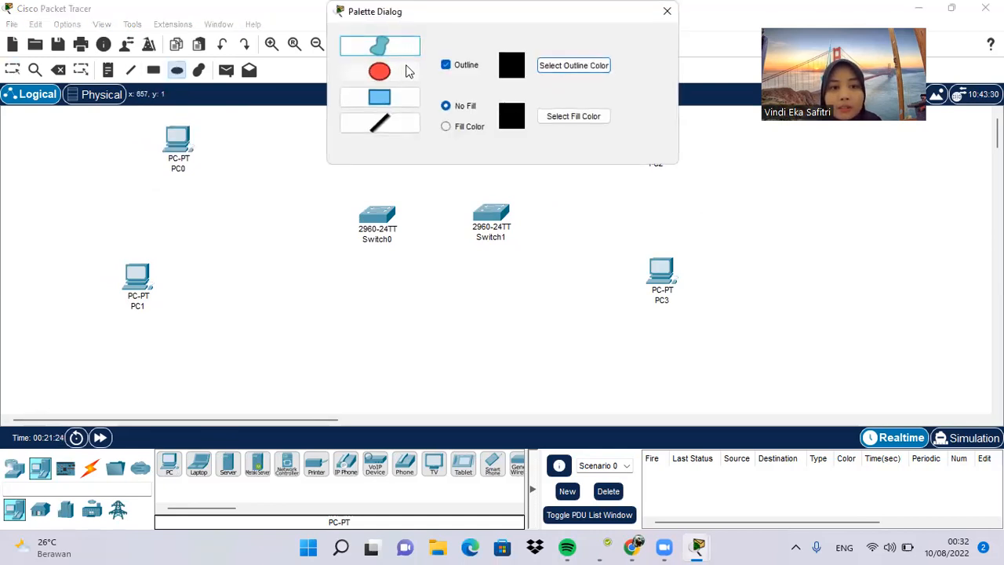
click(381, 76)
click(392, 95)
click(446, 128)
click(578, 117)
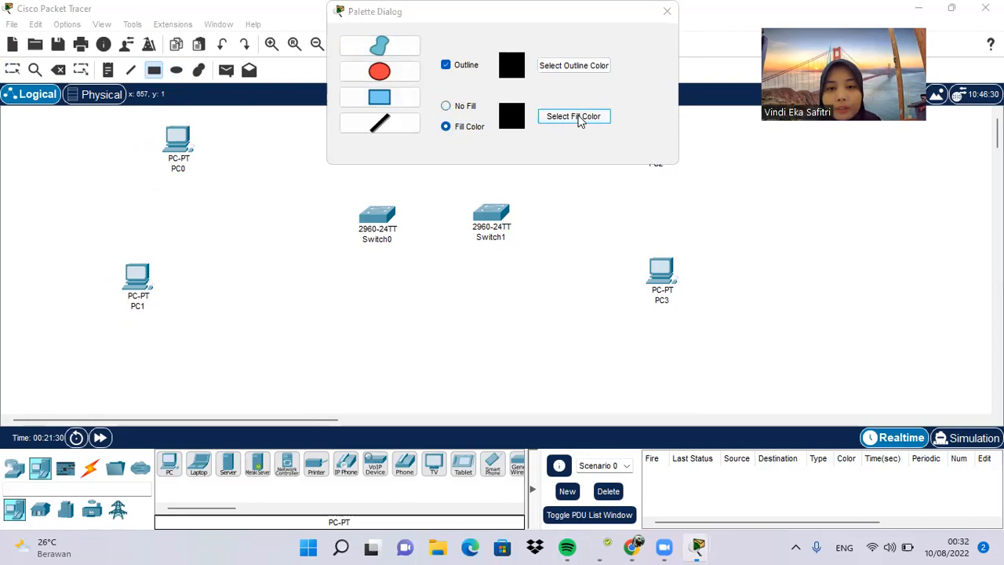
click(472, 223)
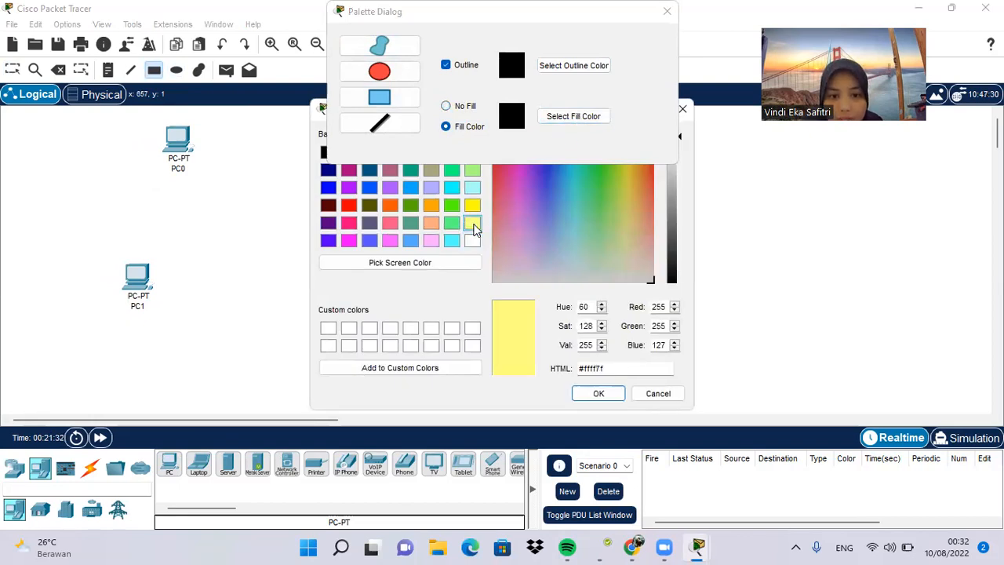
click(593, 393)
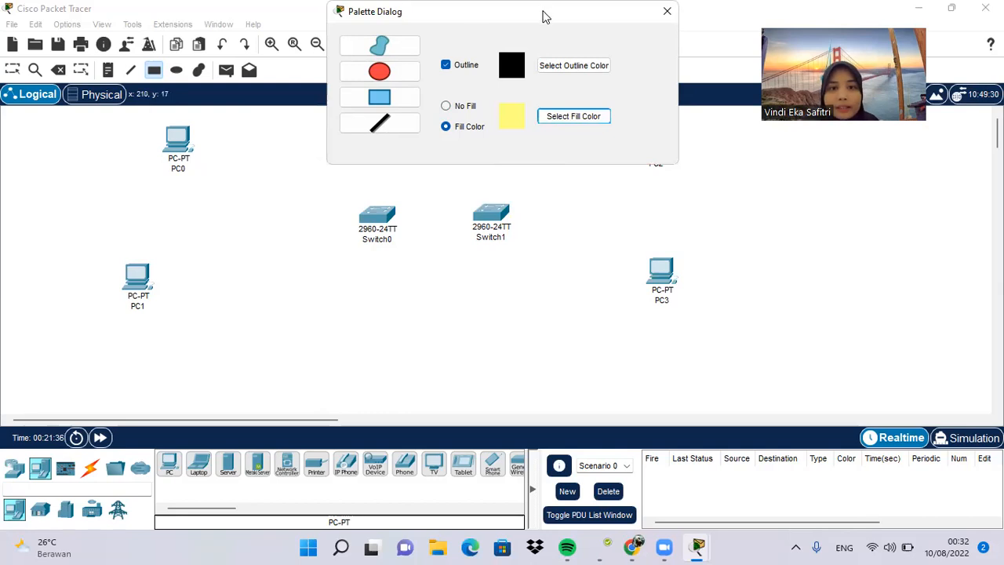
drag(546, 16, 451, 275)
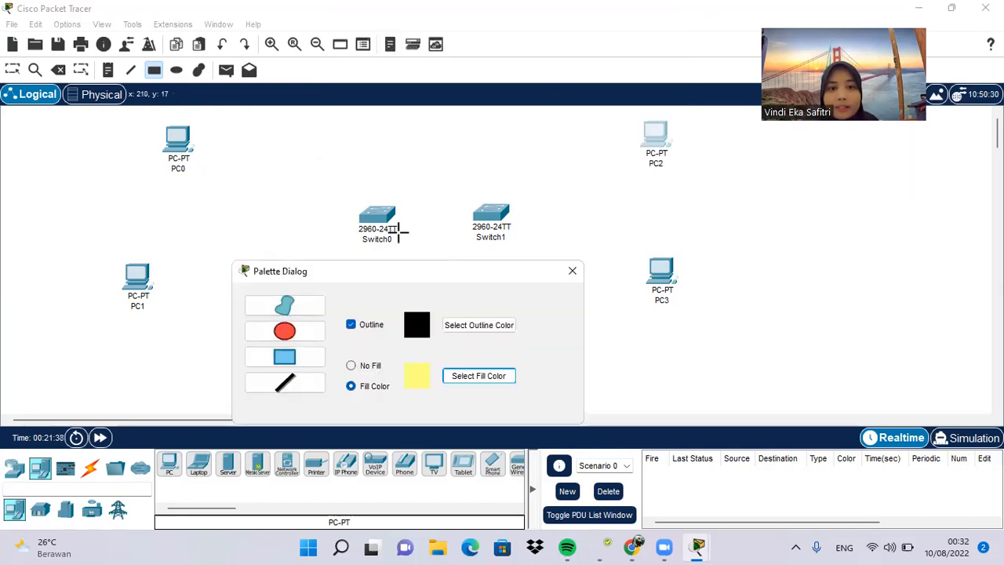
click(141, 118)
drag(141, 118, 715, 187)
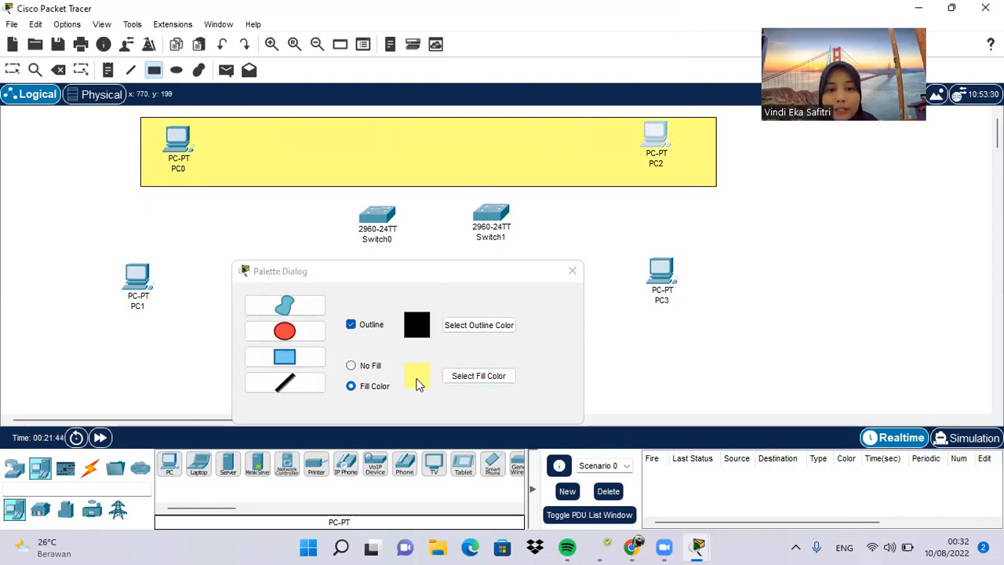
Step: Draw a second wide rectangle with magenta fill #ff55ff around PC1 and PC3, and close the shape palette
click(453, 377)
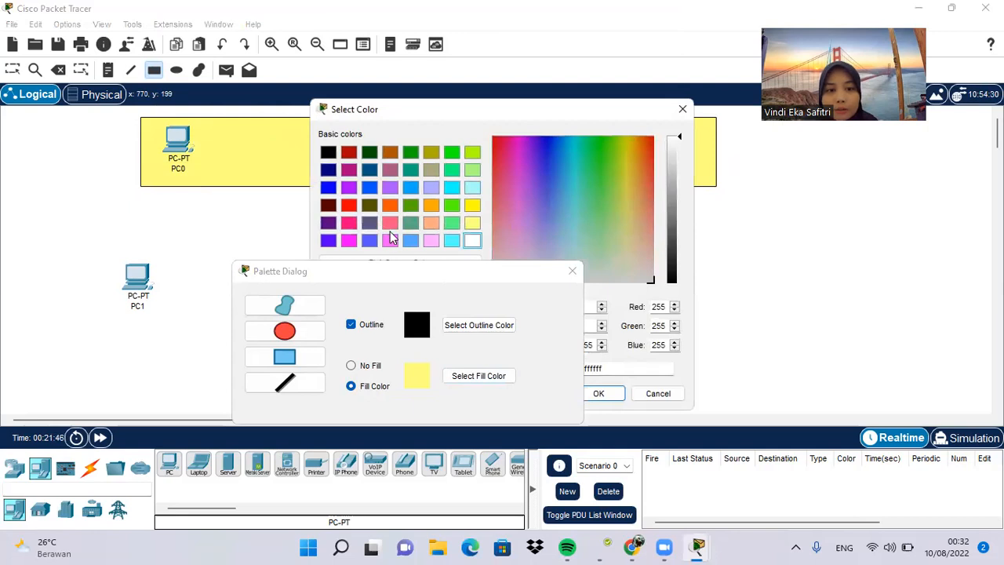
click(389, 240)
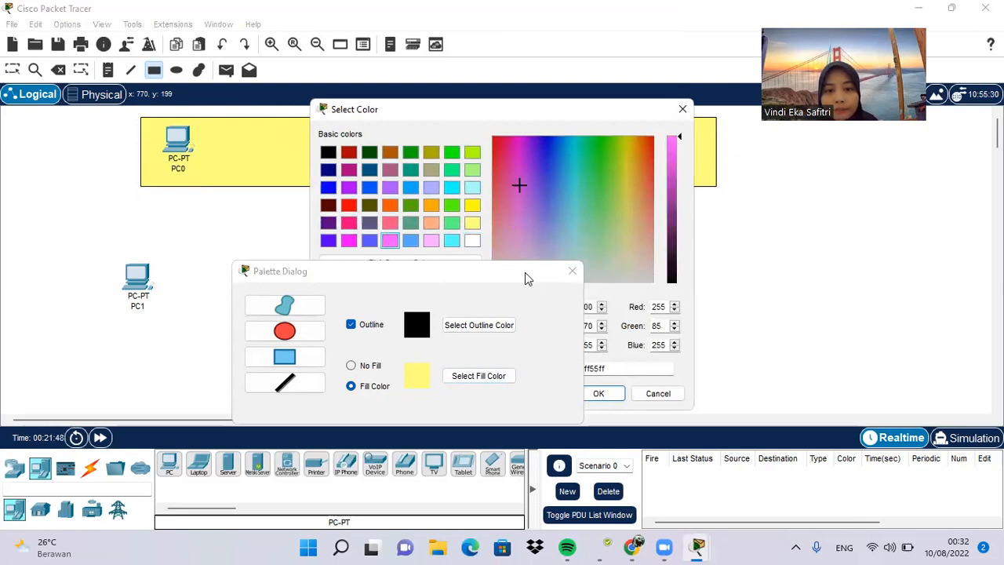
click(601, 393)
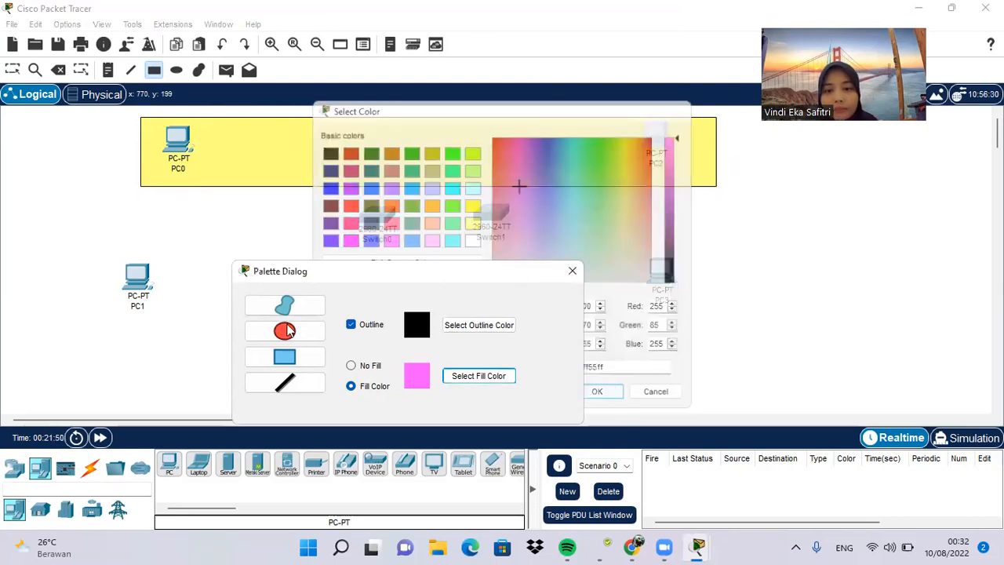
mouse_move(120, 256)
mouse_down()
mouse_move(475, 337)
mouse_move(735, 311)
mouse_move(713, 315)
mouse_move(719, 331)
mouse_up()
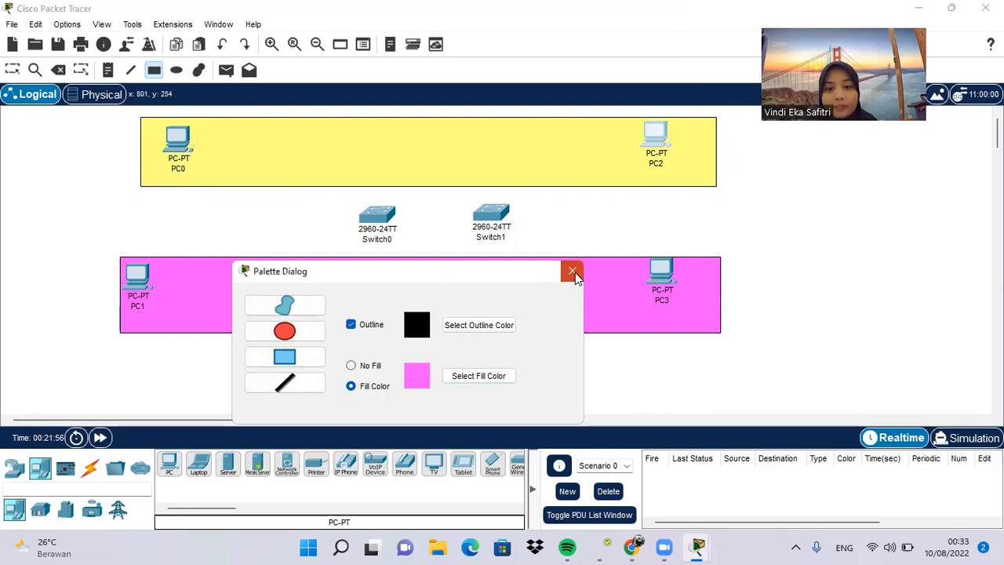
click(571, 271)
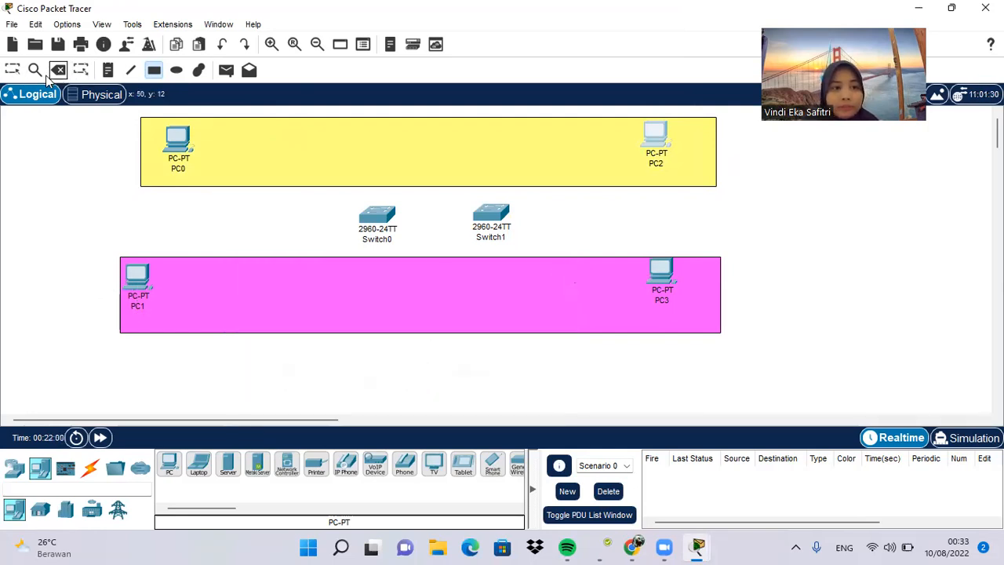
Step: Return to selection mode and move the magenta rectangle slightly up and left
click(13, 70)
click(338, 279)
mouse_move(338, 279)
mouse_down()
mouse_move(353, 283)
mouse_move(325, 278)
mouse_up()
click(449, 367)
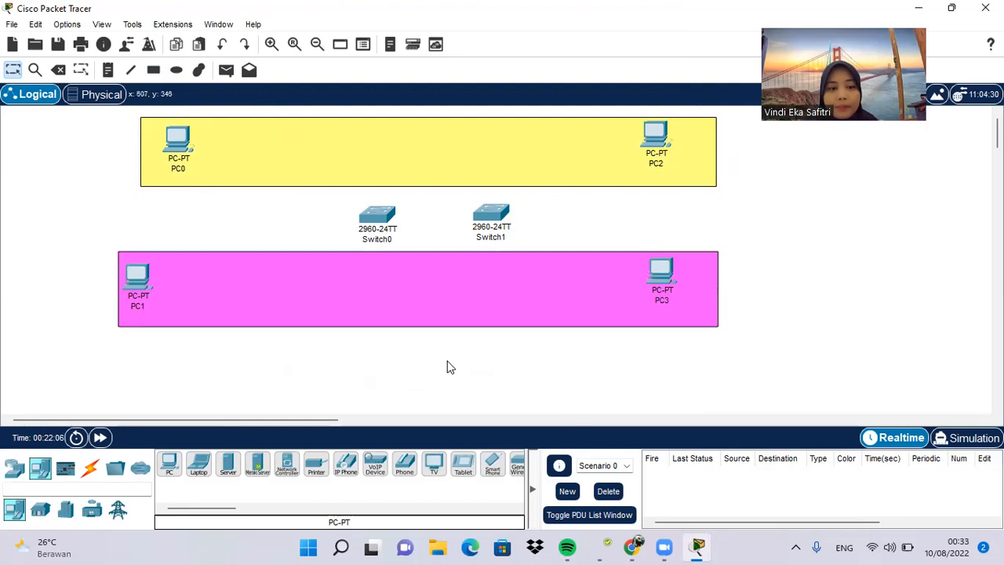
Step: Reposition PC1 below PC0 and PC3 below PC2 inside the magenta rectangle, and nudge Switch0 level with Switch1
drag(129, 283, 174, 284)
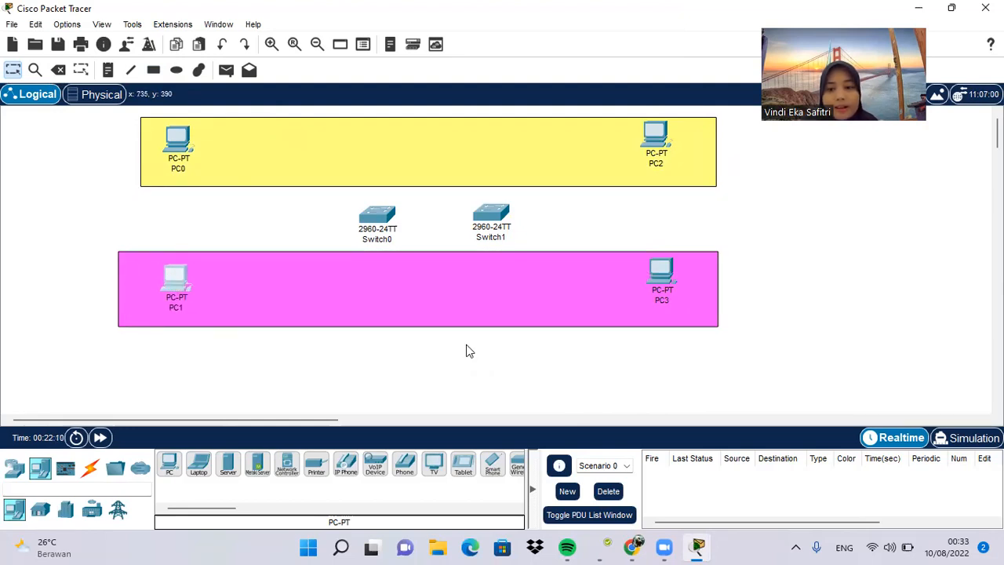
drag(663, 276, 665, 287)
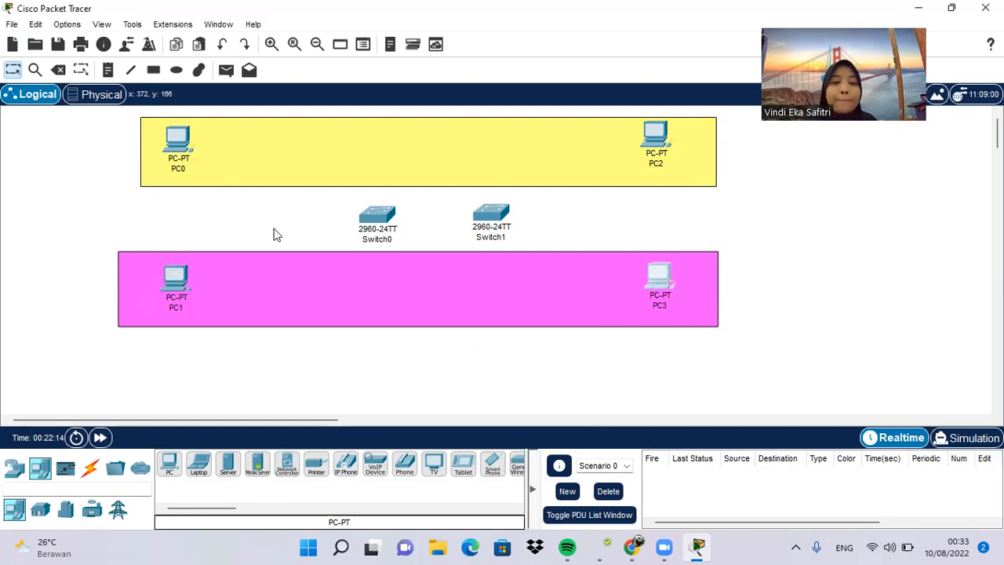
drag(381, 224, 383, 221)
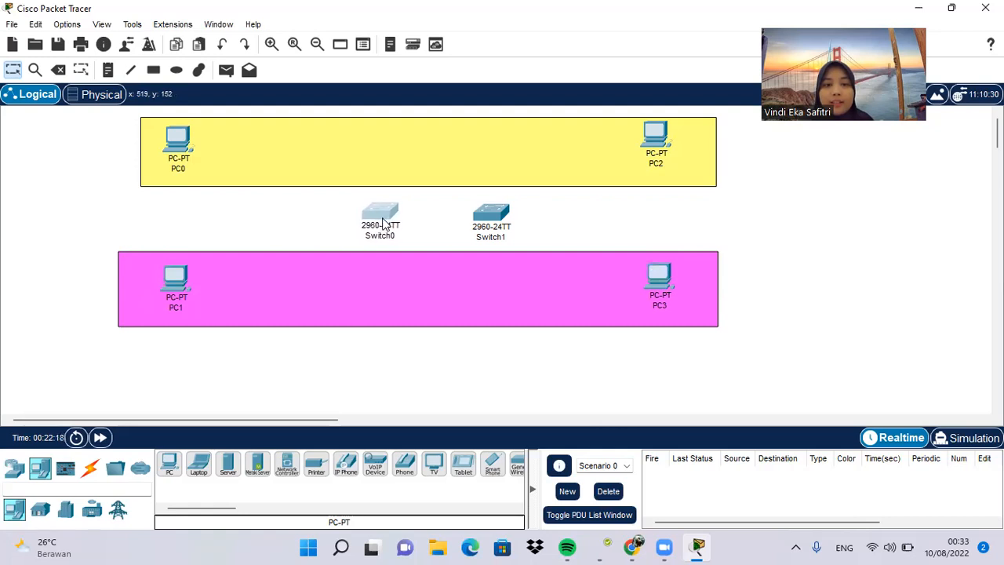
click(265, 218)
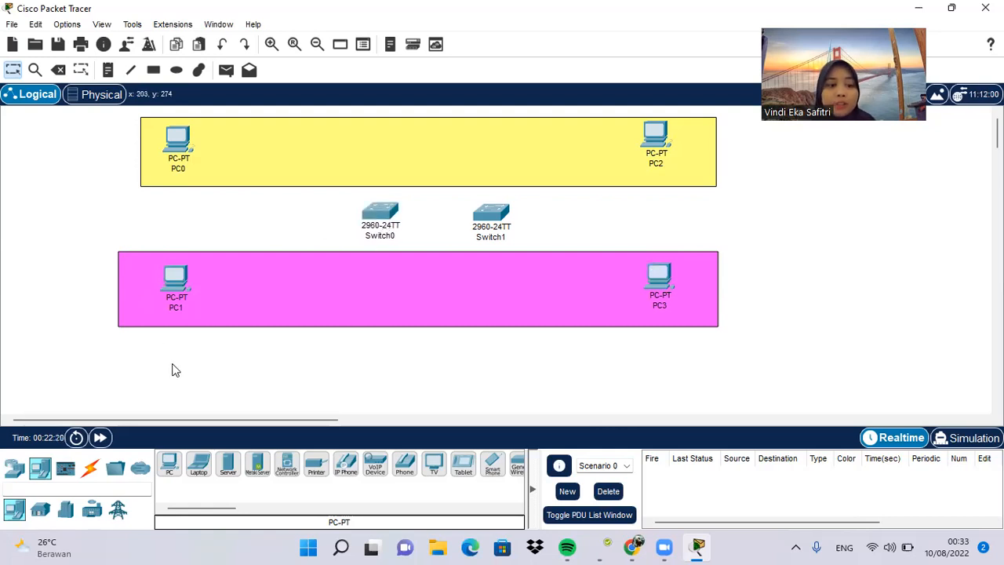
Step: Connect Switch0 FastEthernet0/1 to Switch1 FastEthernet0/1 with a Copper Cross-Over cable, and move the two switches farther apart
click(88, 469)
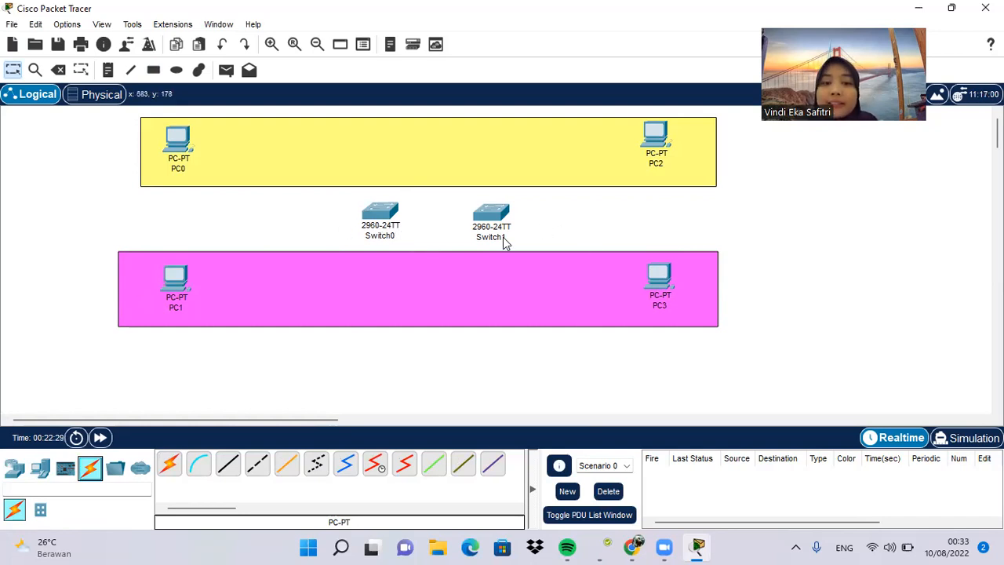
mouse_move(383, 239)
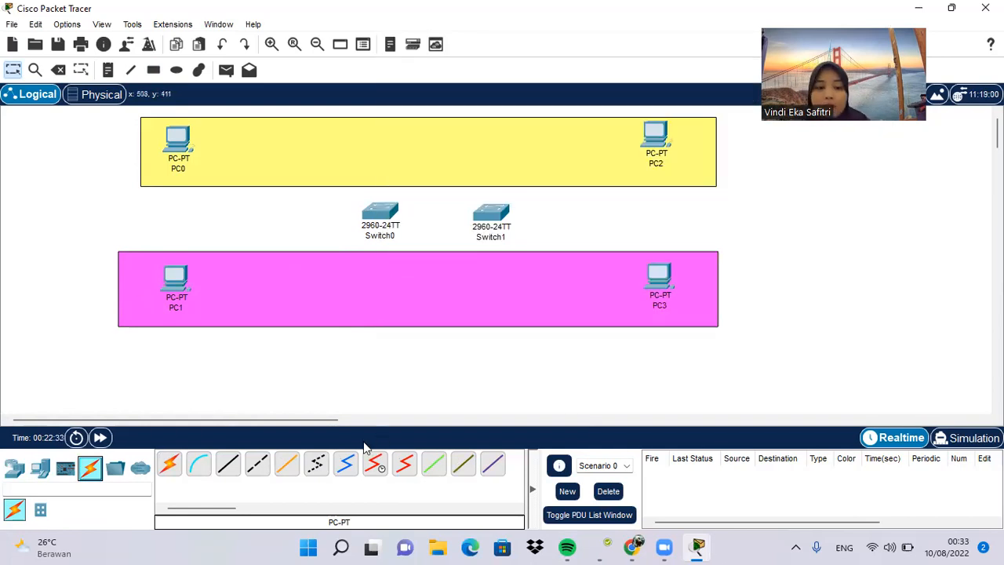
click(257, 464)
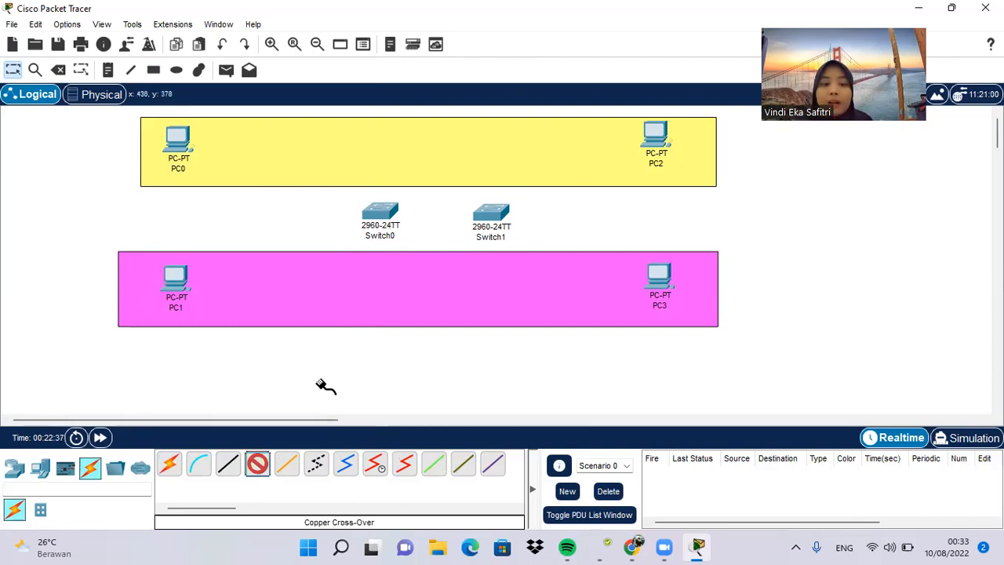
click(381, 210)
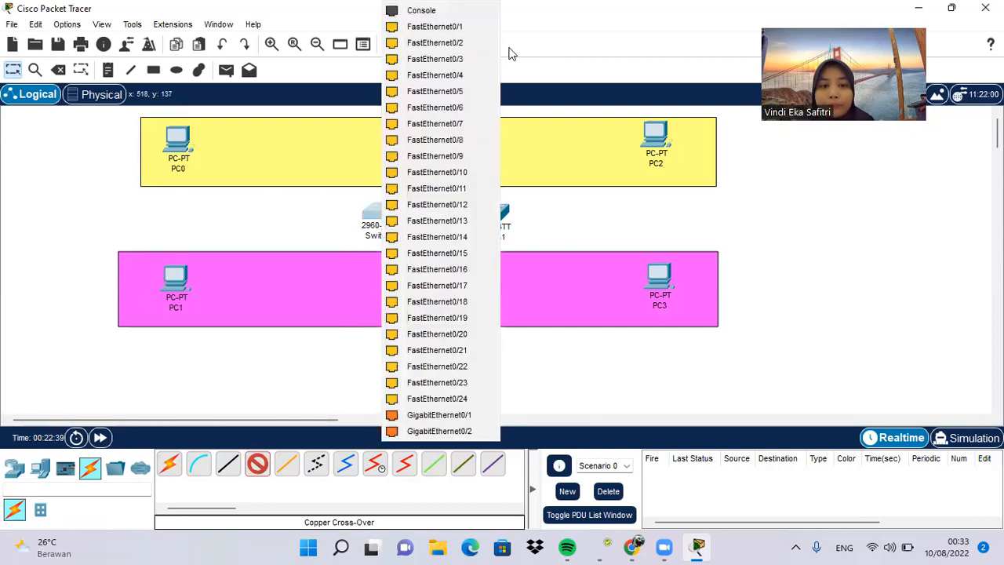
click(471, 28)
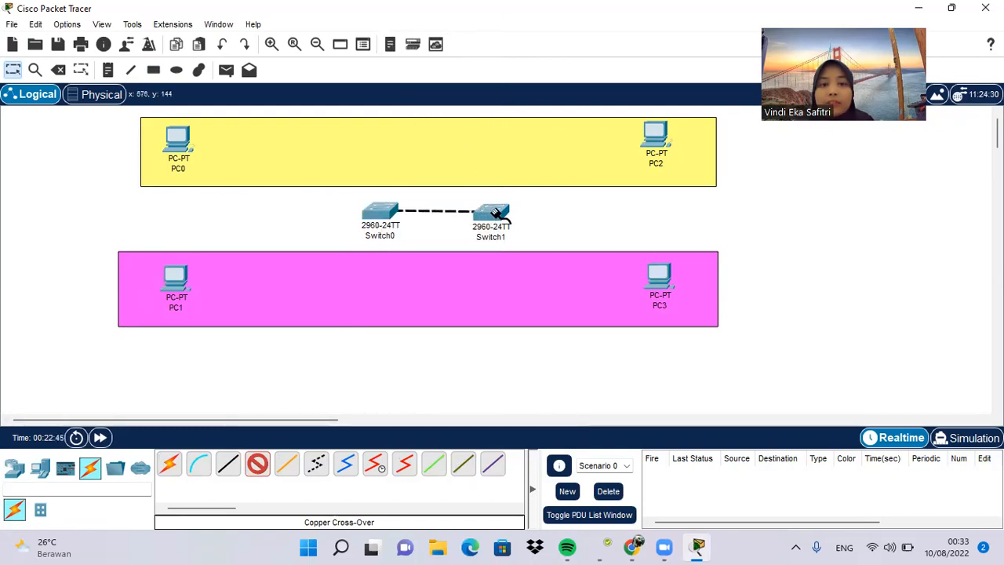
click(486, 211)
click(539, 28)
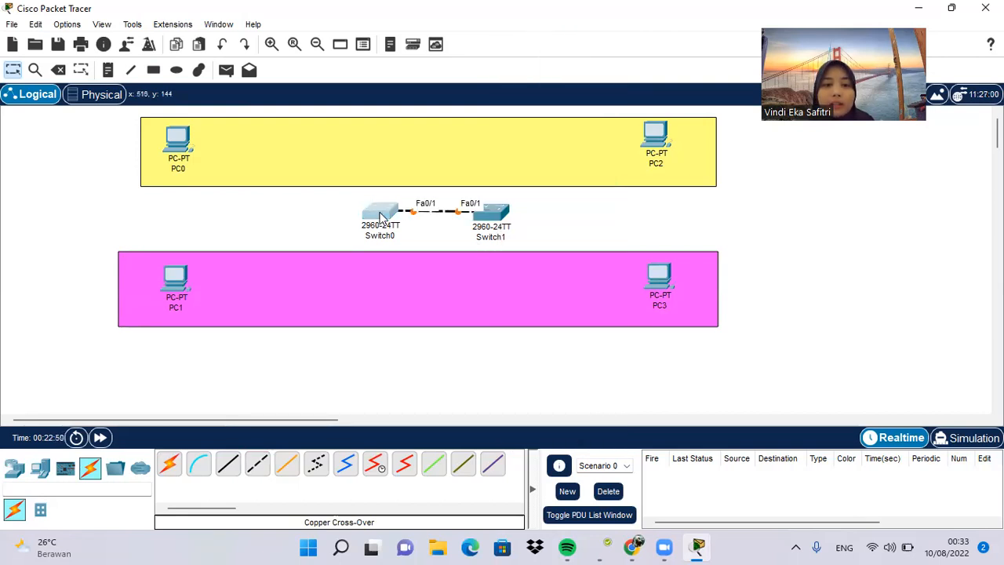
drag(379, 213, 351, 213)
drag(491, 218, 544, 226)
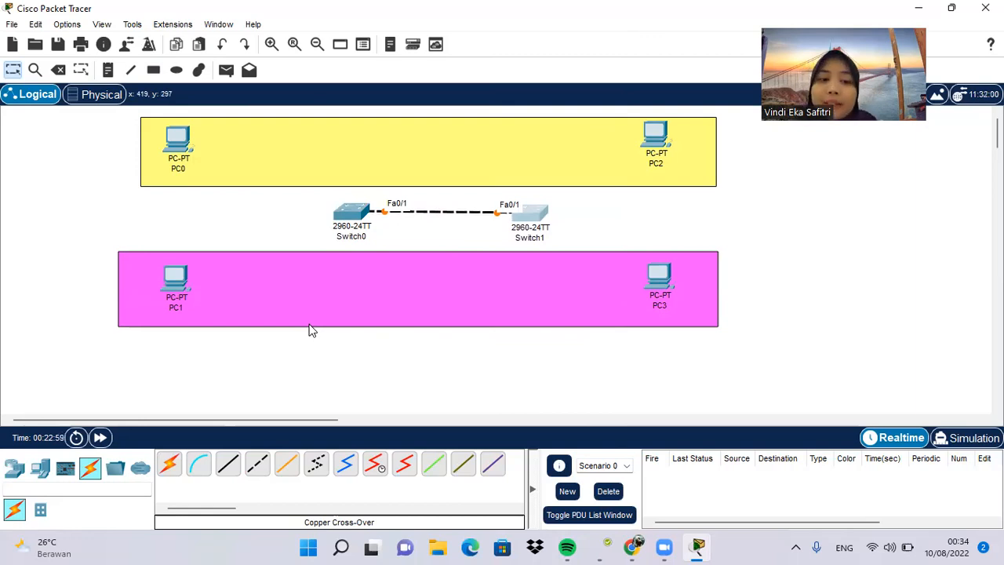
Step: Connect Switch0 FastEthernet0/2 to PC0 FastEthernet0 with a Copper Straight-Through cable
click(230, 465)
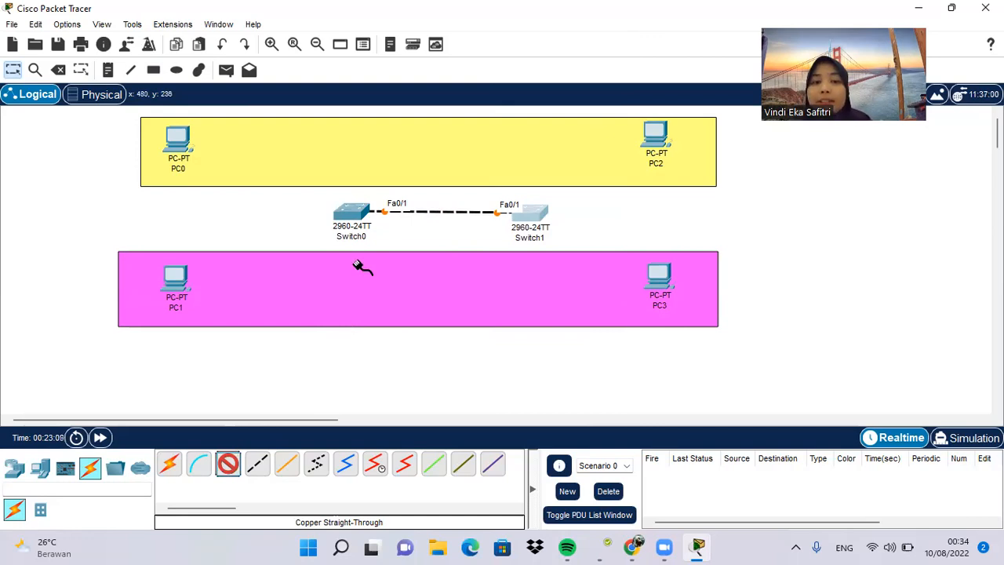
click(351, 214)
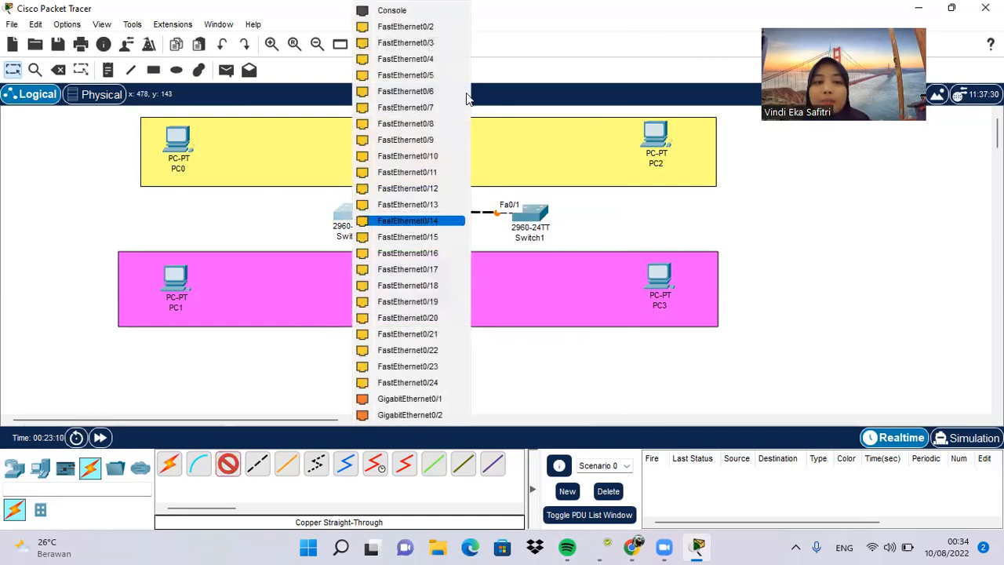
click(415, 28)
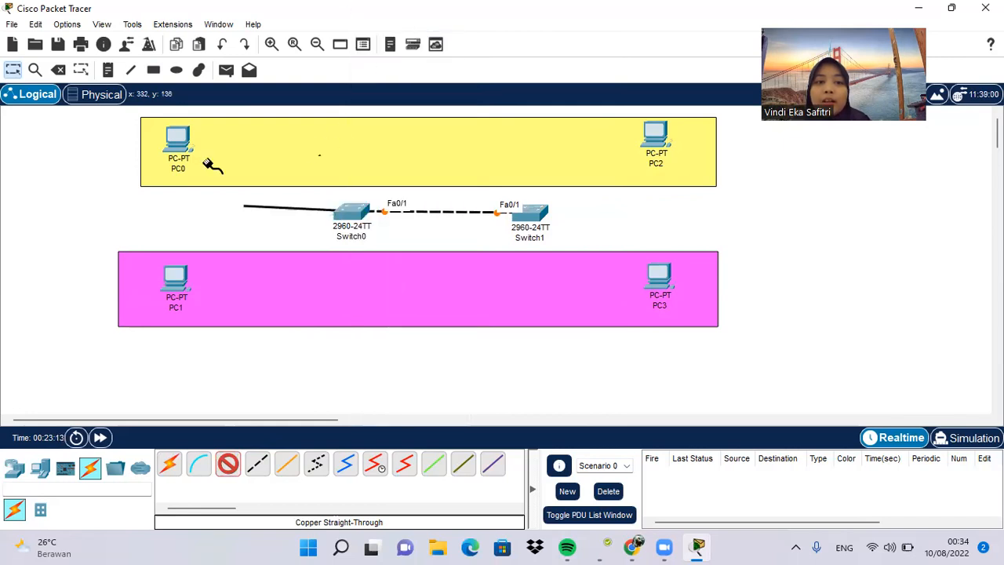
click(188, 142)
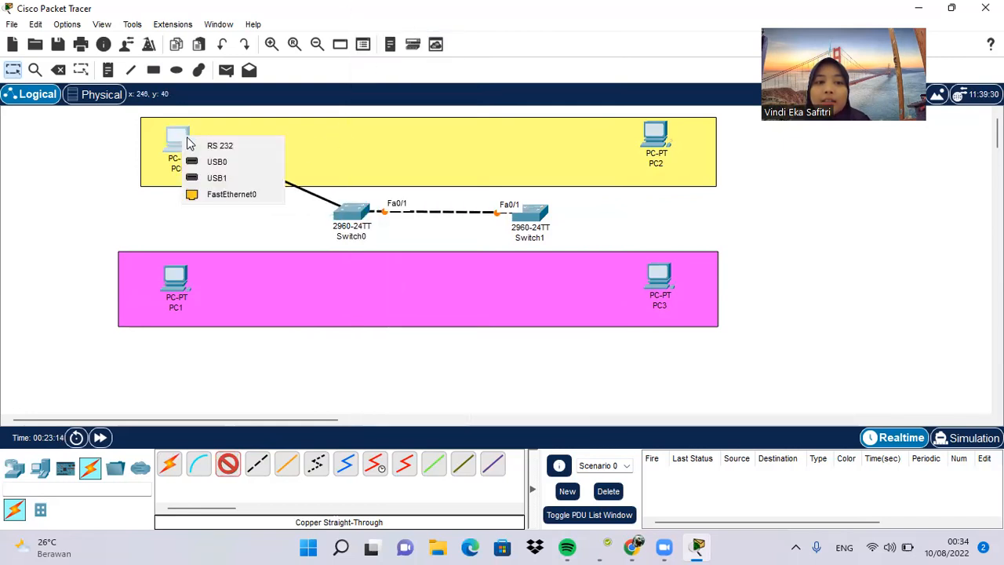
click(282, 195)
Step: Connect Switch0 FastEthernet0/3 to PC1 FastEthernet0 with a Copper Straight-Through cable
click(235, 464)
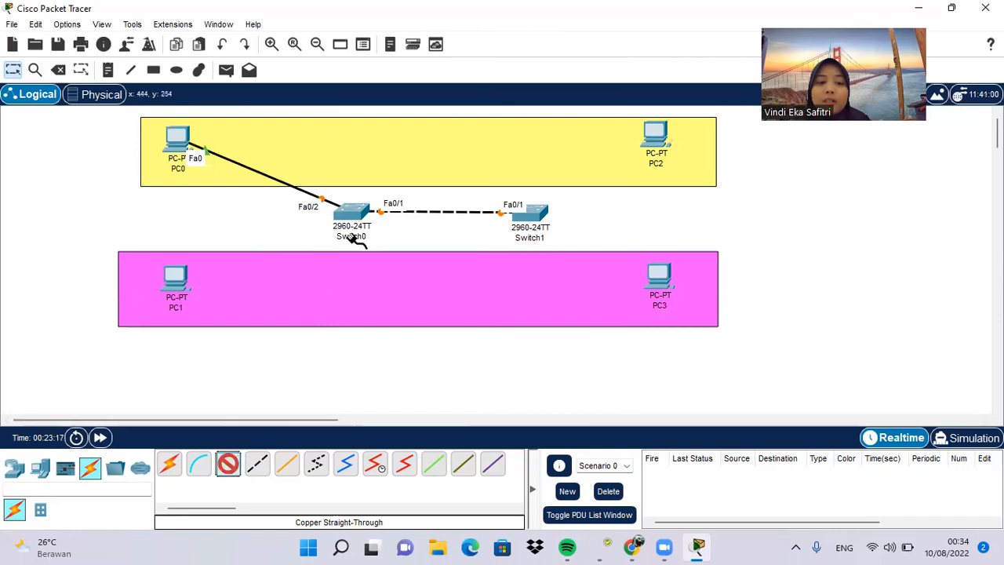
click(354, 216)
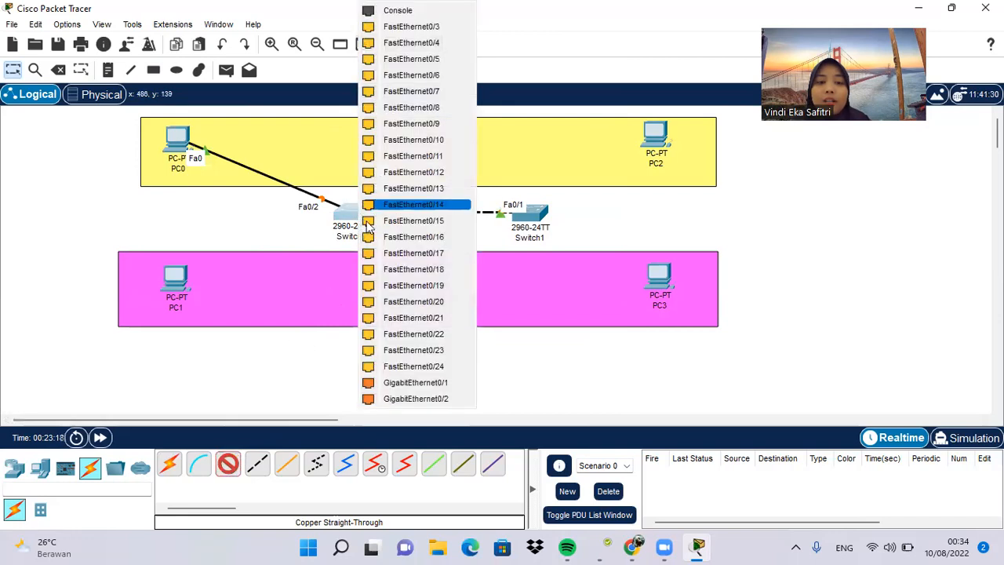
click(429, 28)
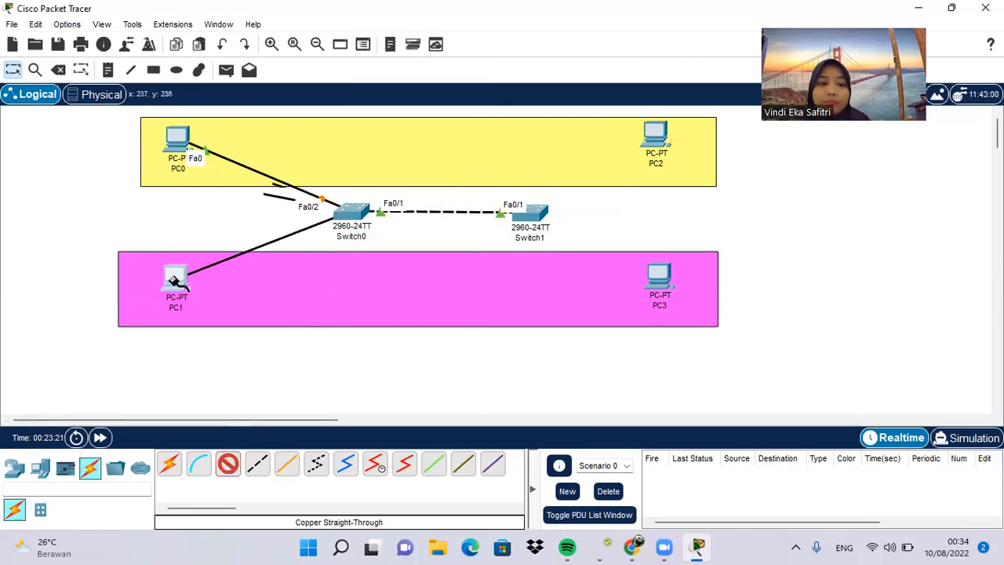
click(174, 279)
click(235, 338)
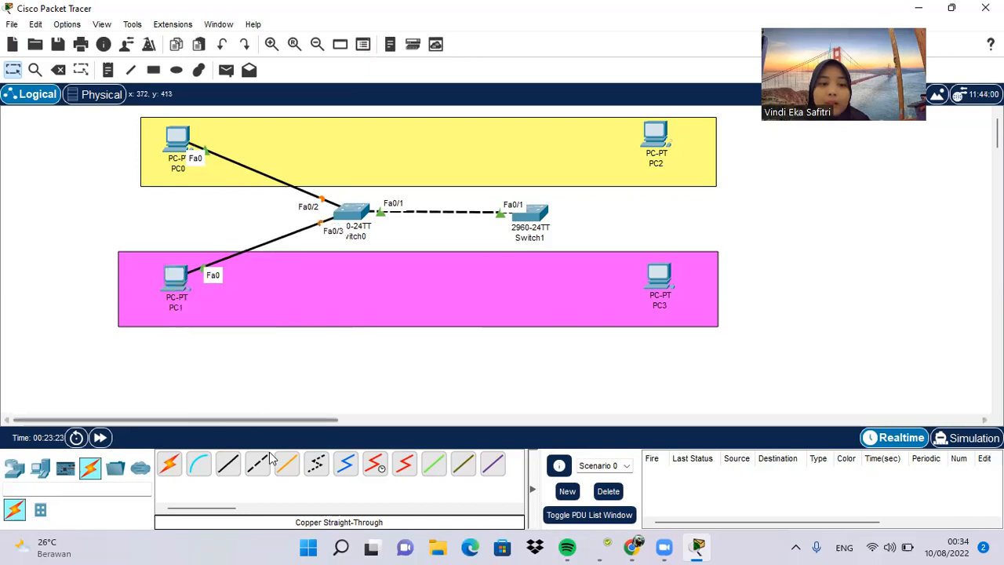
Step: Connect Switch1 FastEthernet0/2 to PC2 FastEthernet0 with a Copper Straight-Through cable
click(538, 211)
click(643, 29)
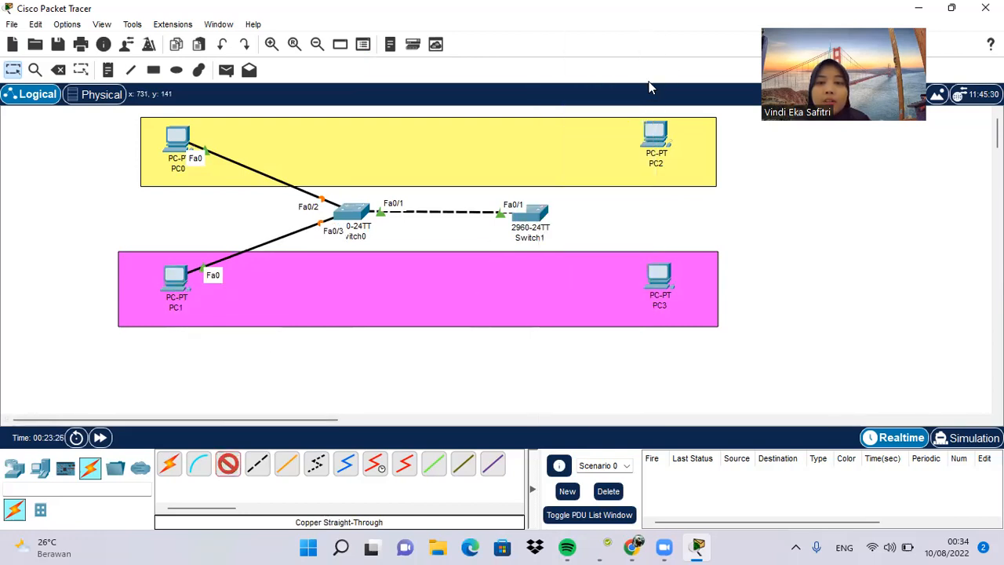
click(656, 136)
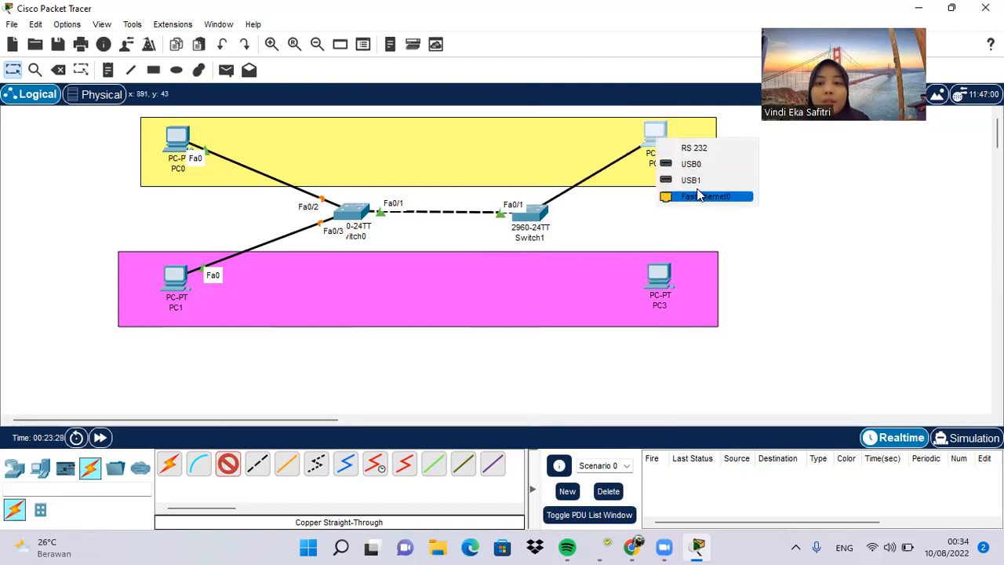
click(700, 195)
Step: Connect Switch1 FastEthernet0/3 to PC3 FastEthernet0 with a Copper Straight-Through cable
click(227, 463)
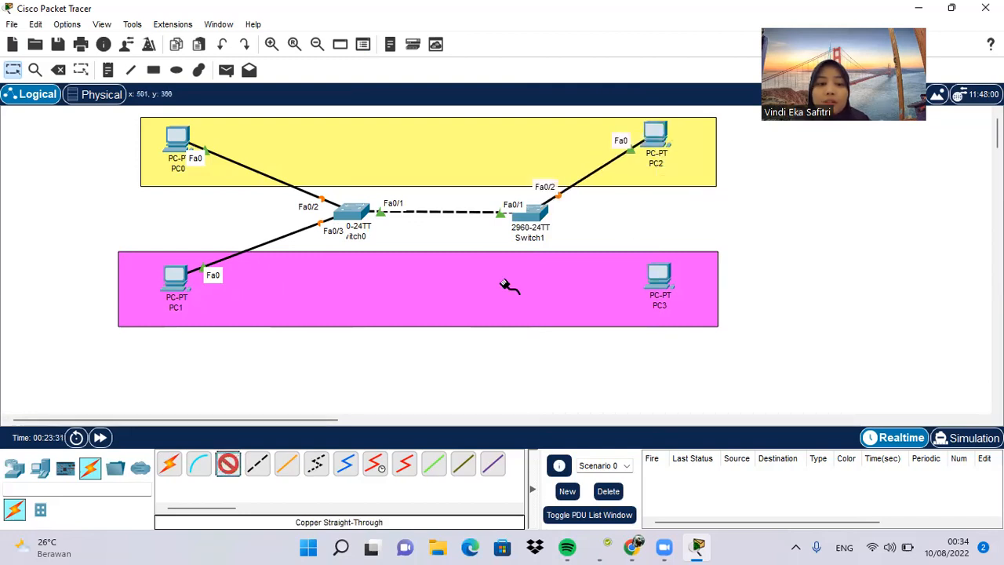
click(532, 213)
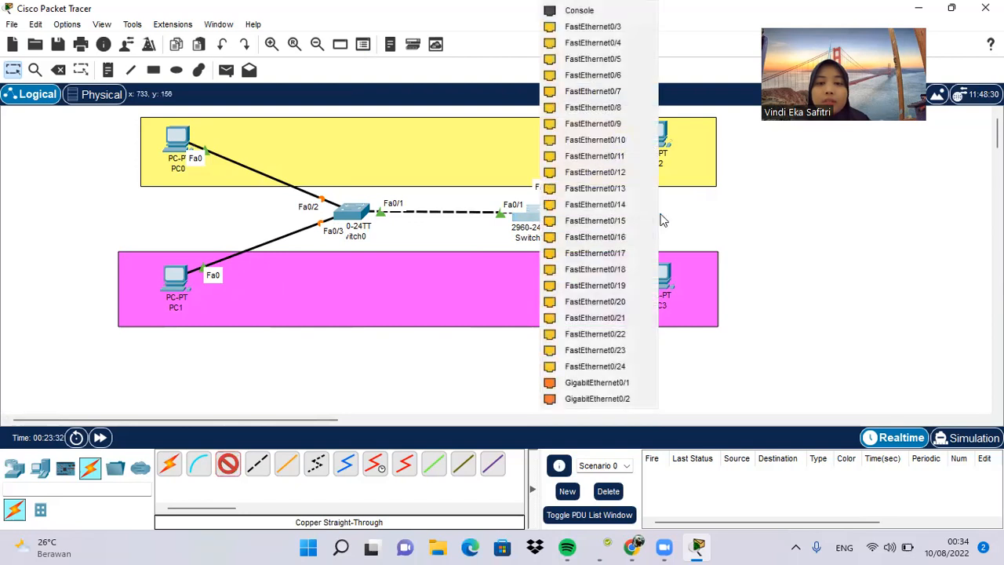
click(616, 29)
click(659, 271)
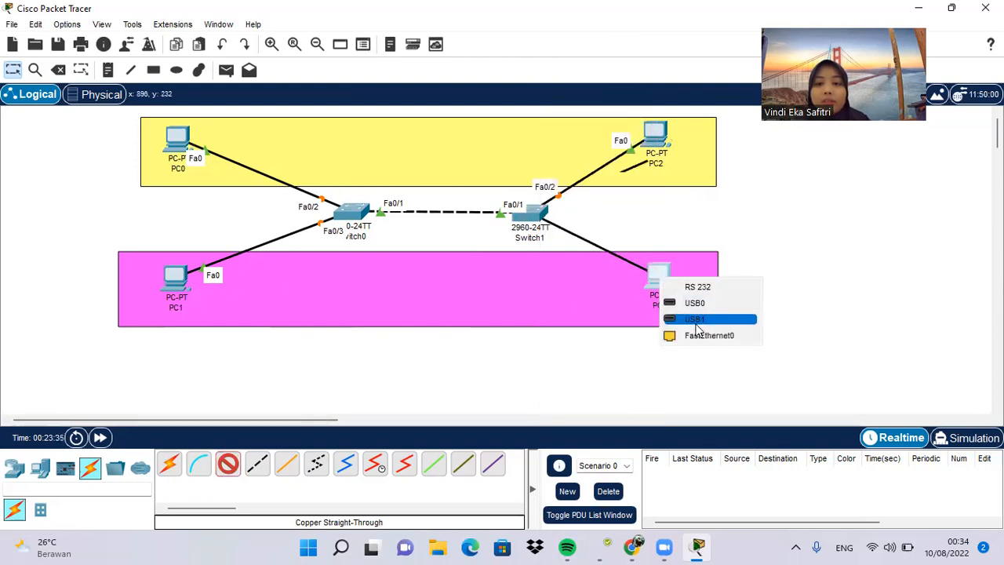
click(700, 337)
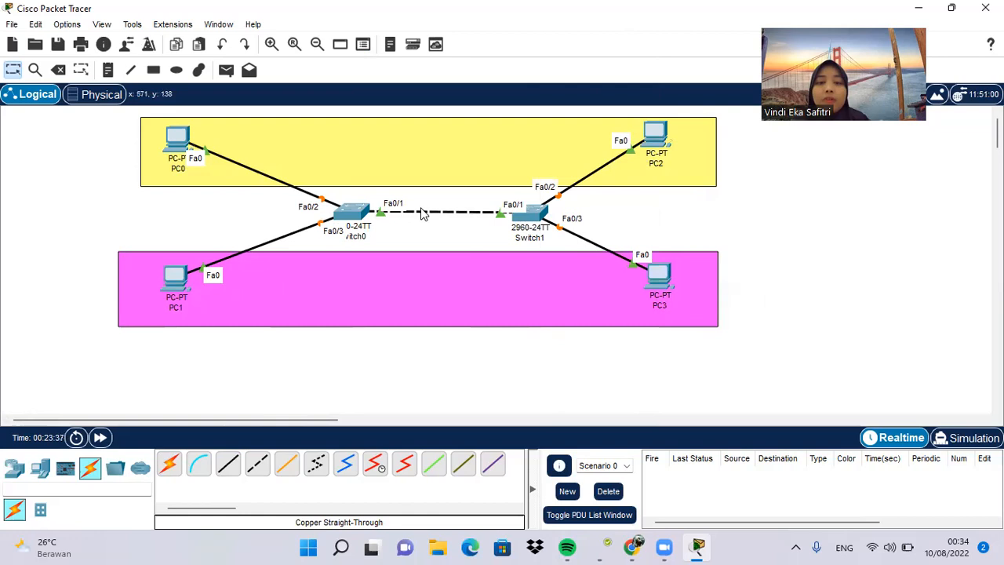
Step: Place a note reading "VLAN 10" in the yellow rectangle and a note reading "VLAN 20" in the magenta rectangle
click(109, 70)
click(370, 142)
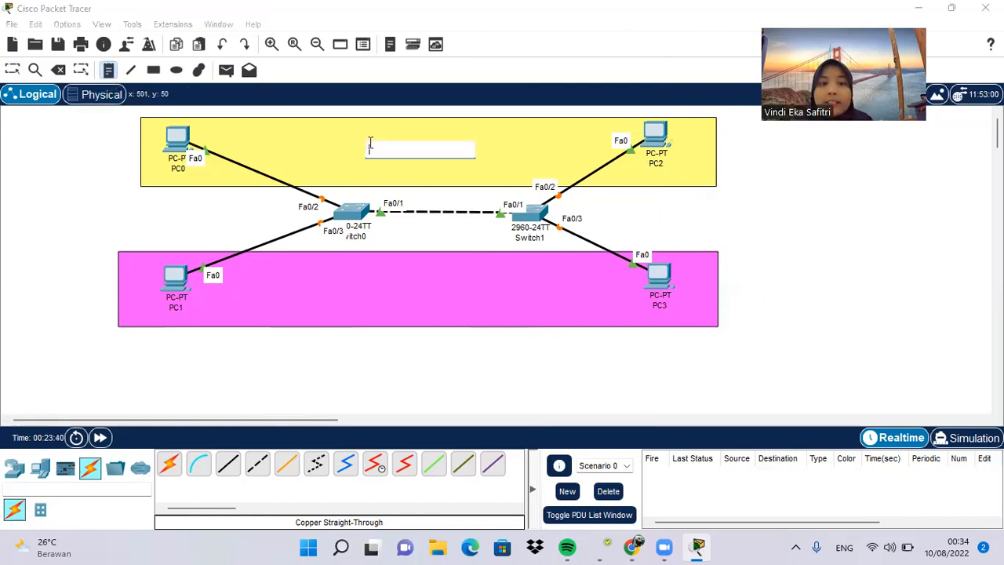
key(Caps_Lock)
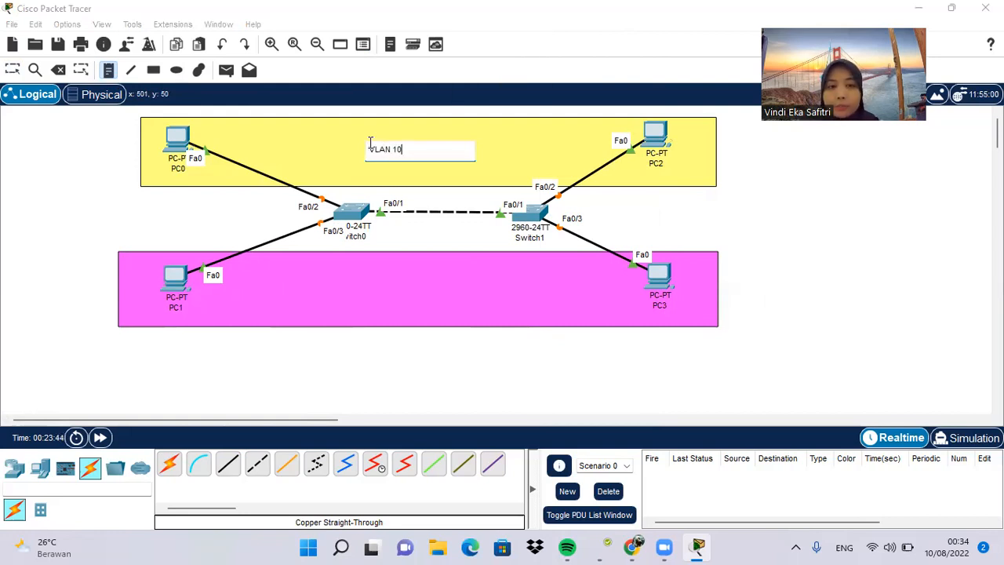
click(378, 277)
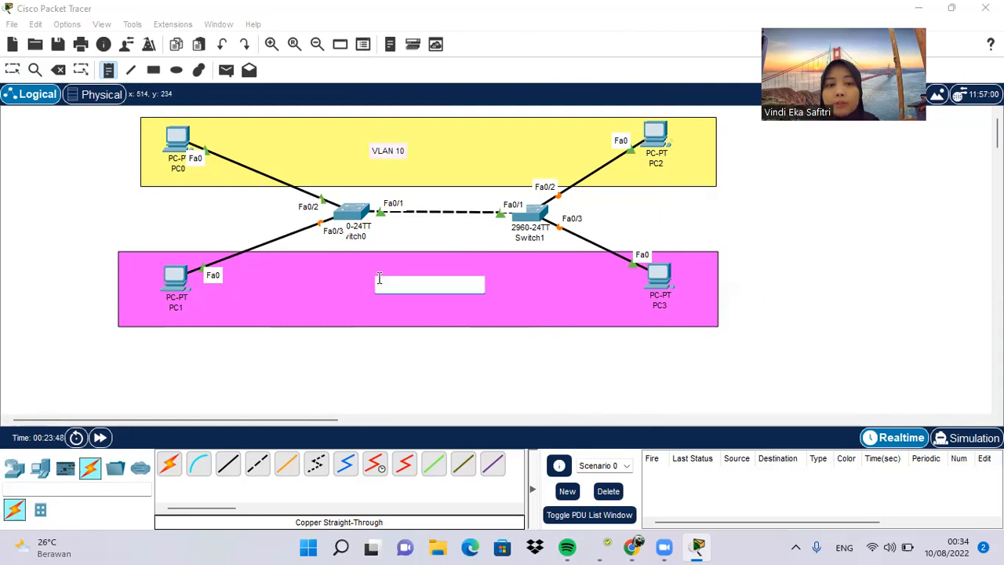
text(VLAN)
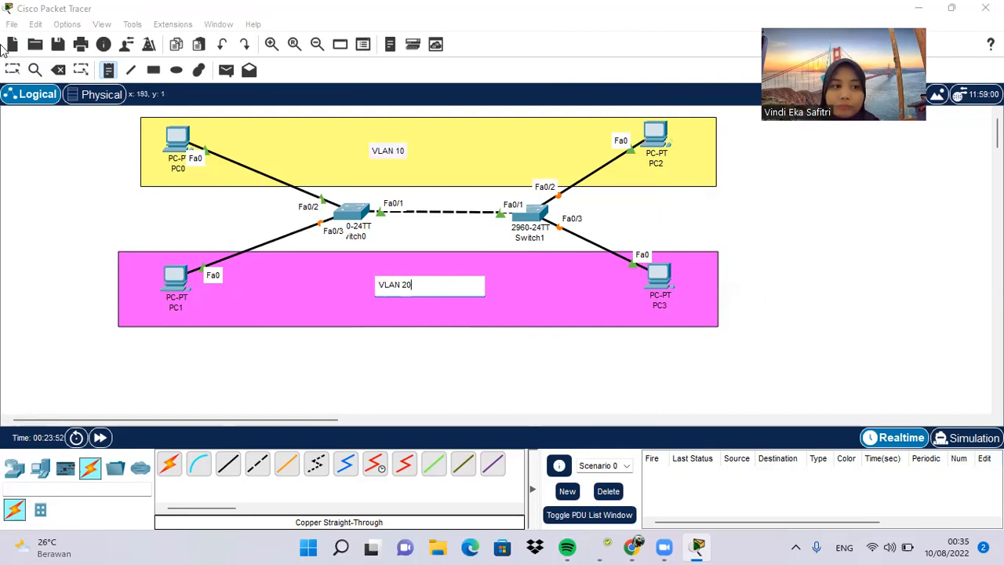
text( 20)
Step: Return to selection mode and shift the VLAN 20 and VLAN 10 notes right towards the middle of their rectangles
click(16, 71)
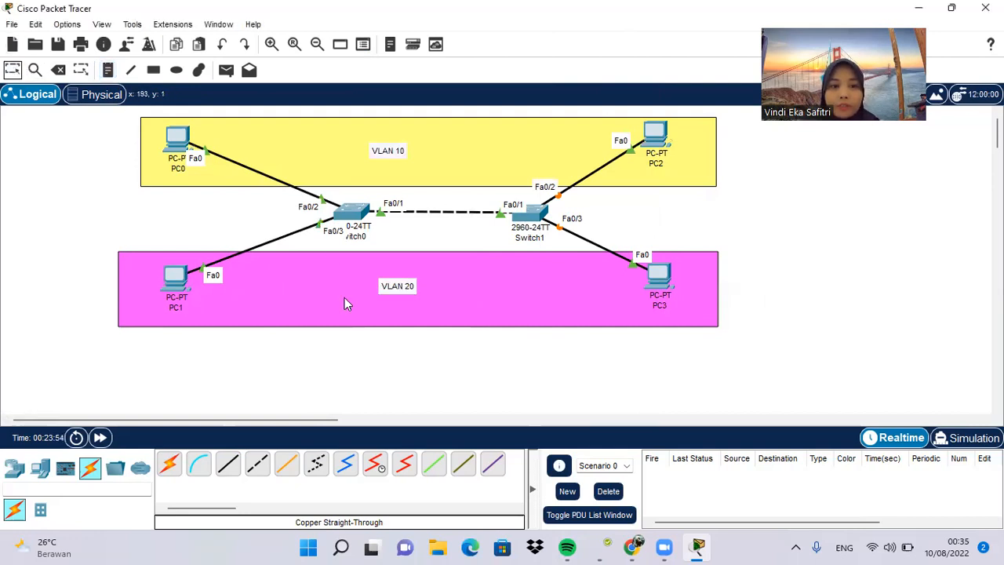
drag(384, 285, 418, 287)
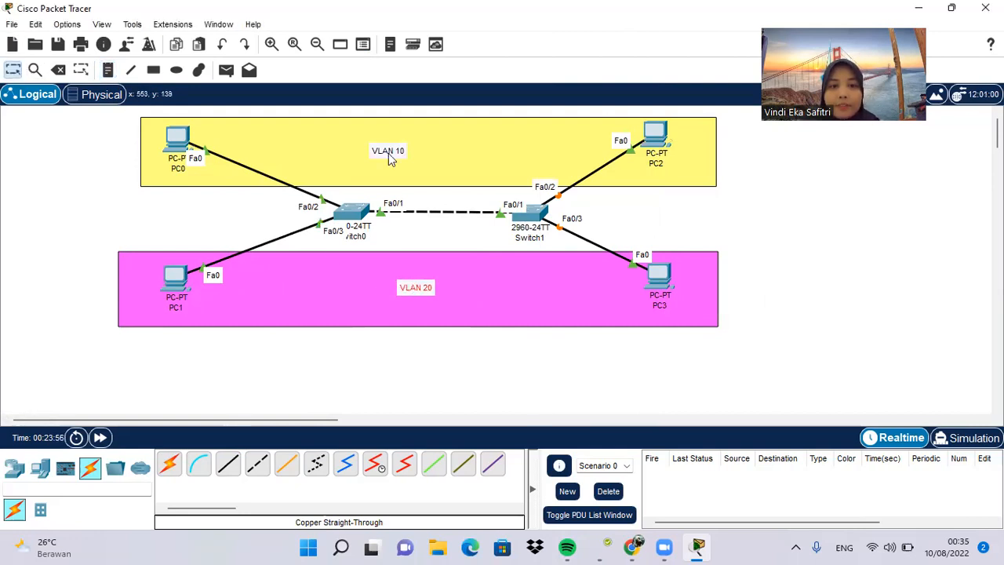
drag(387, 154, 430, 153)
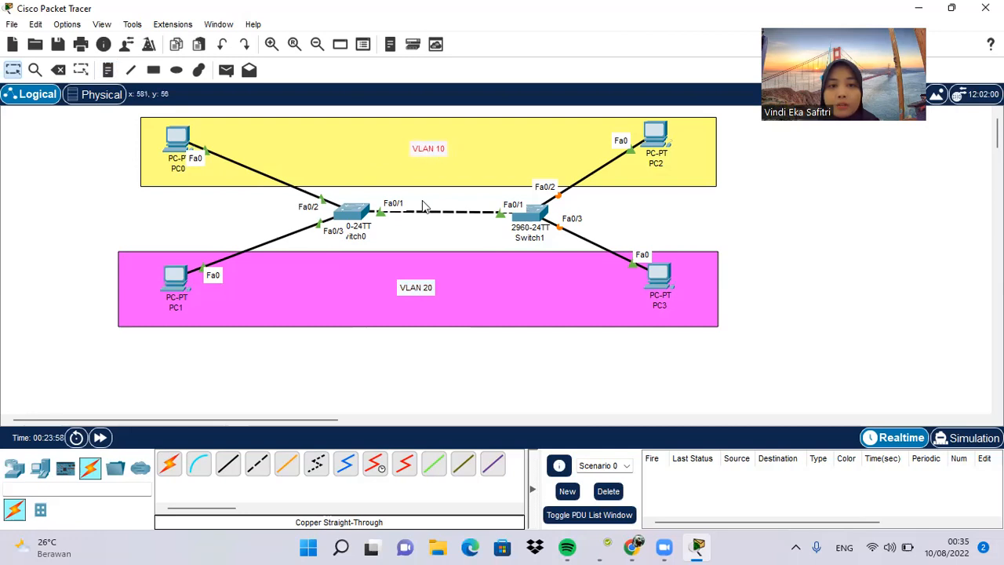
click(423, 245)
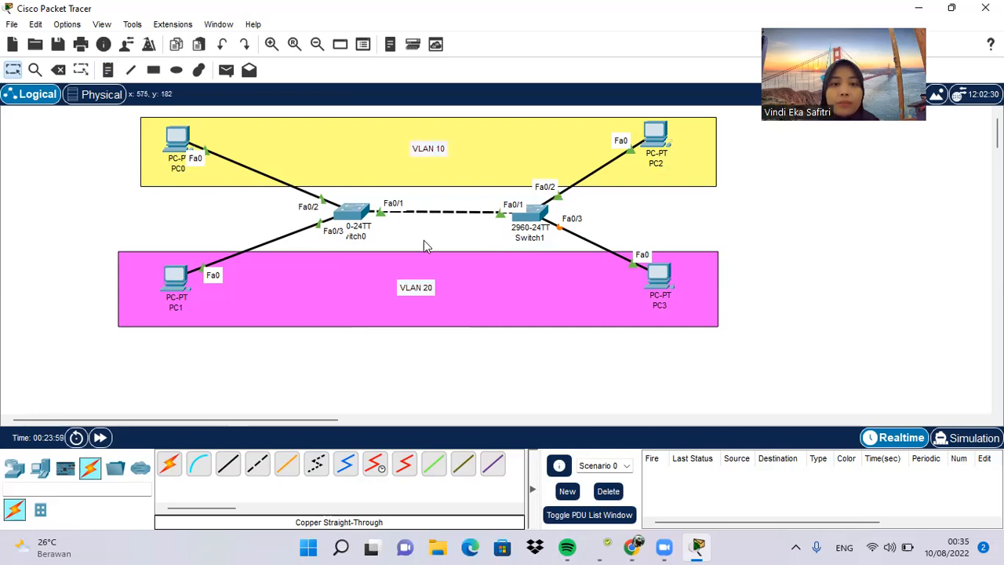
Step: Set PC0's static IPv4 address to 192.168.1.1 with subnet mask 255.255.255.0 in its IP Configuration
click(166, 144)
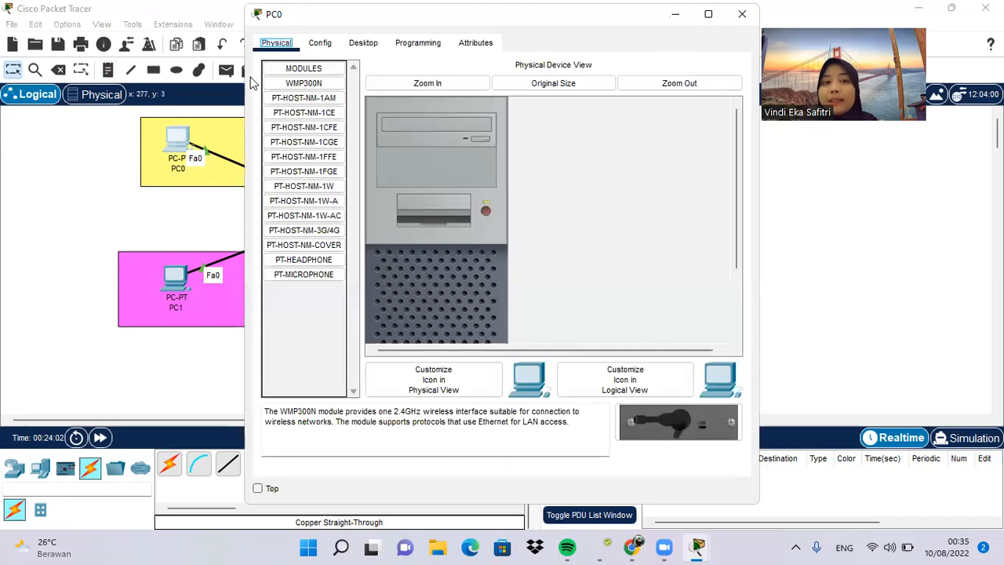
click(364, 44)
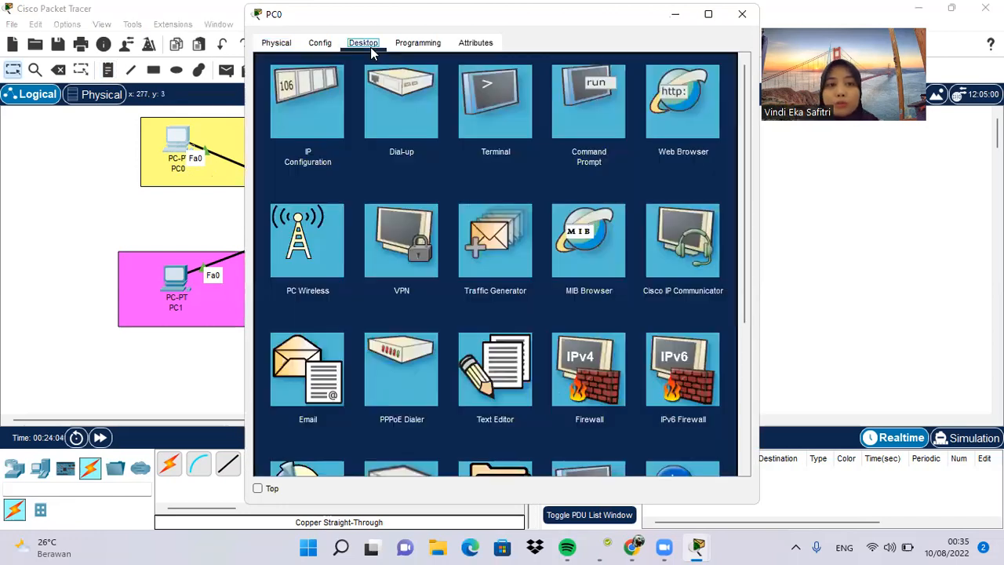
click(304, 112)
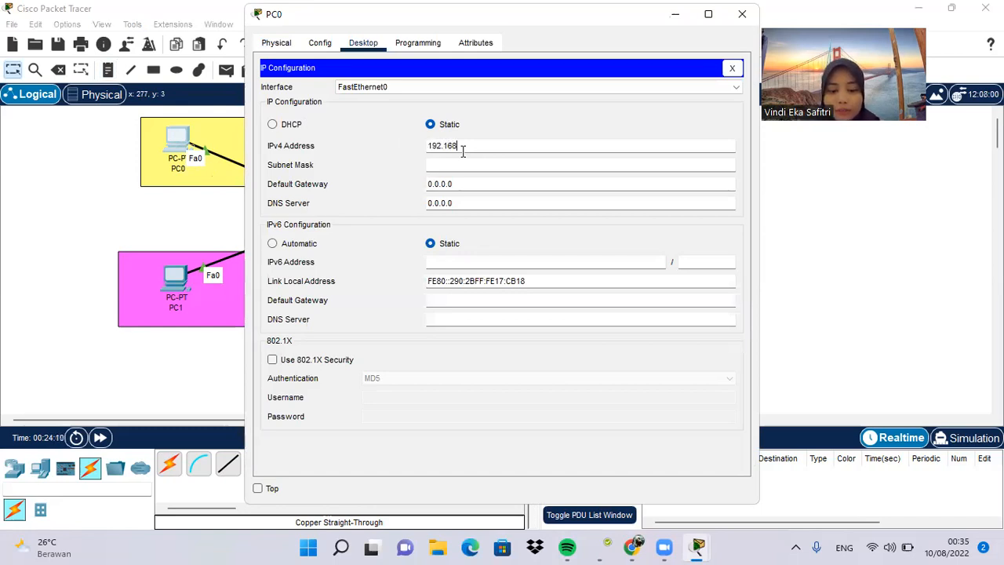
text(.1.1)
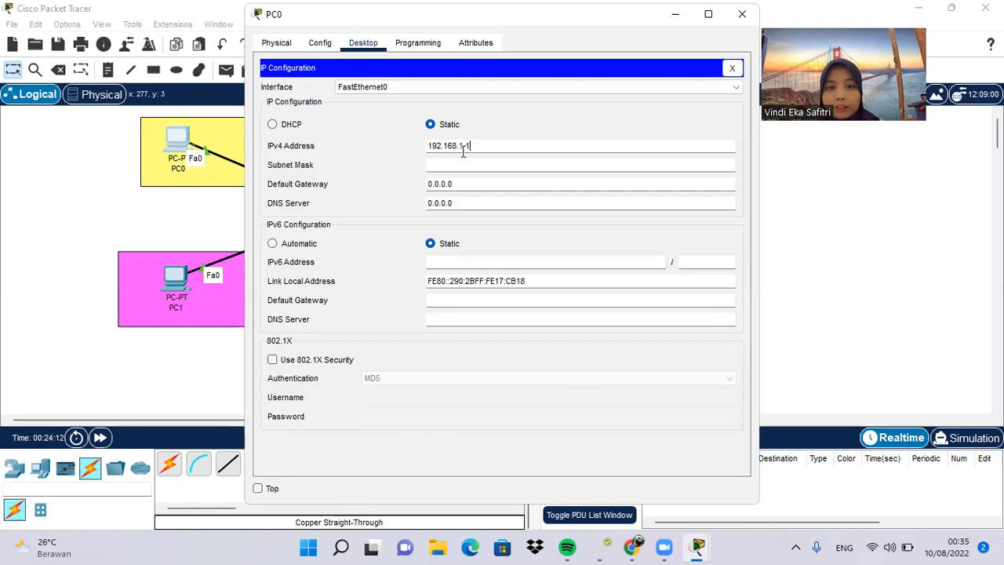
double_click(488, 146)
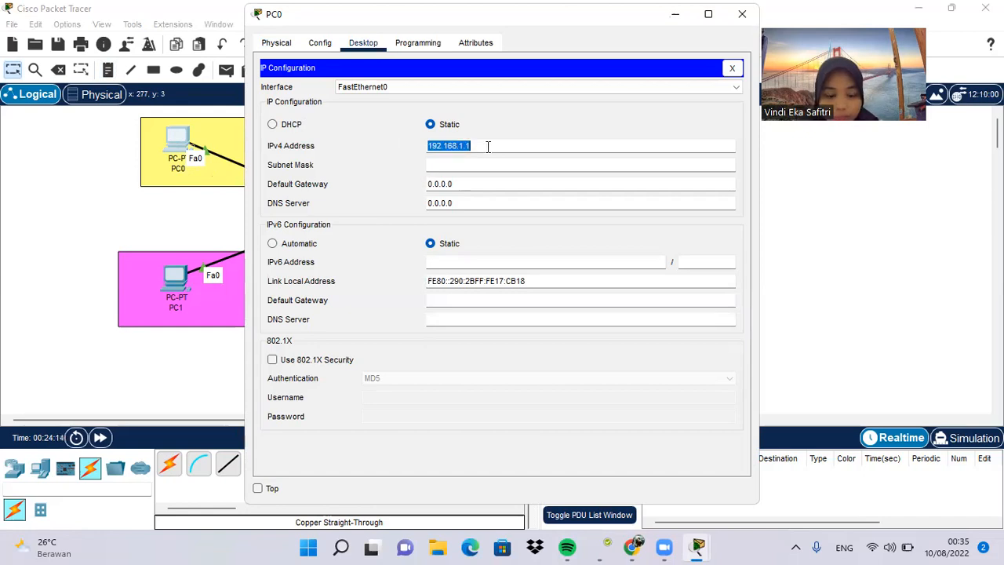
click(490, 164)
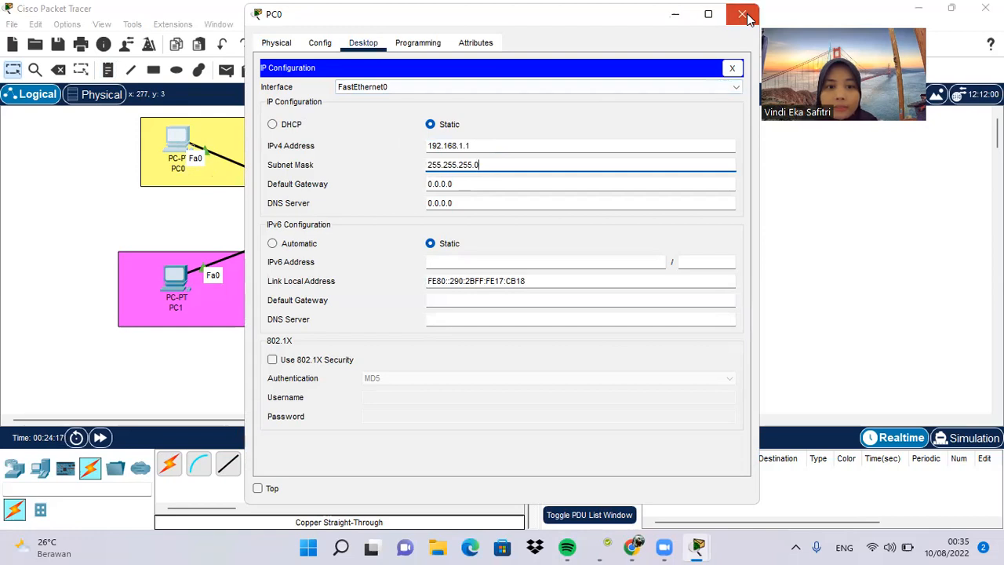
Step: Set PC1's static IPv4 address to 192.168.1.2 with subnet mask 255.255.255.0 in its IP Configuration
click(741, 14)
click(169, 280)
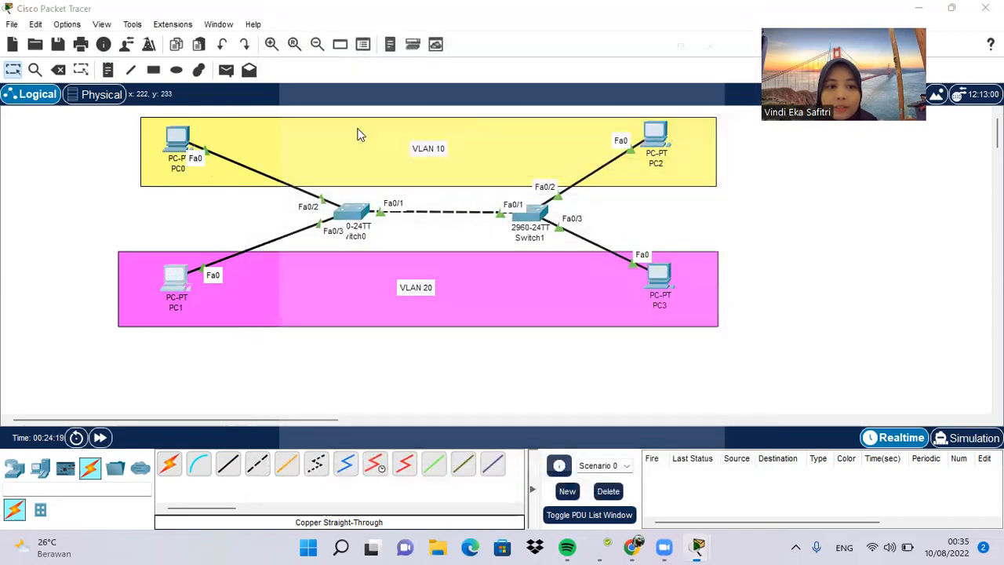
click(368, 45)
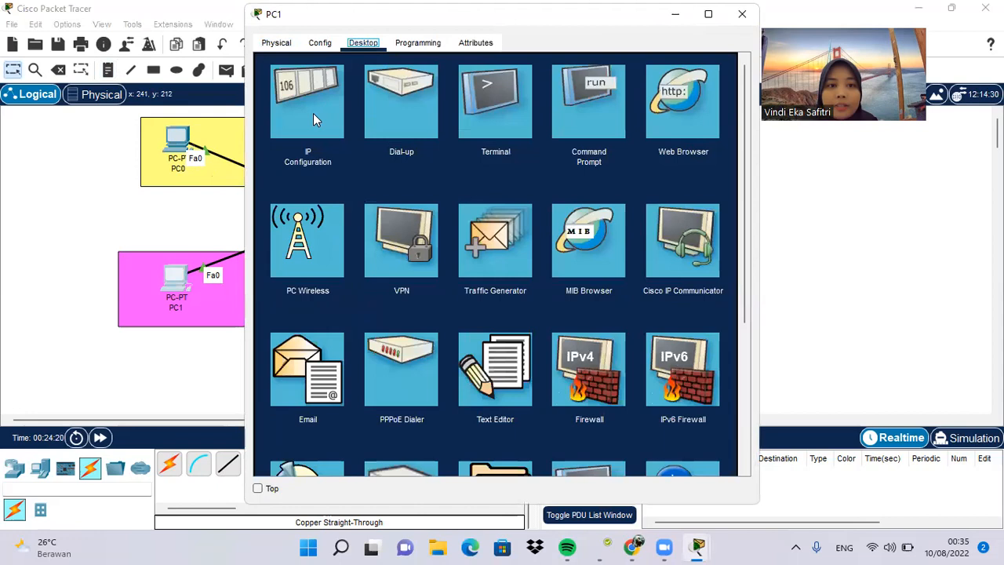
click(312, 113)
click(463, 148)
text(192.168.1.1)
key(BackSpace)
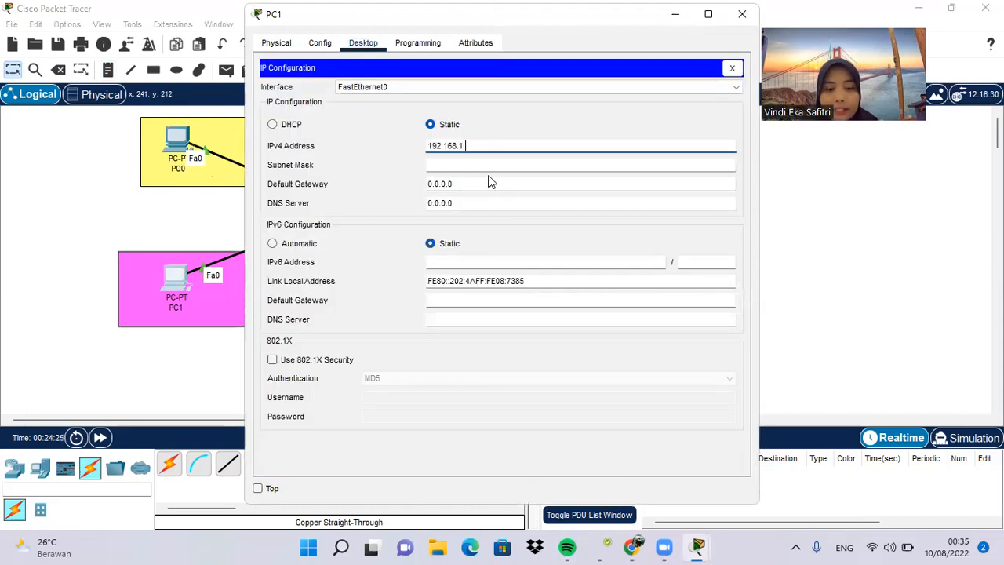
text(2)
click(488, 173)
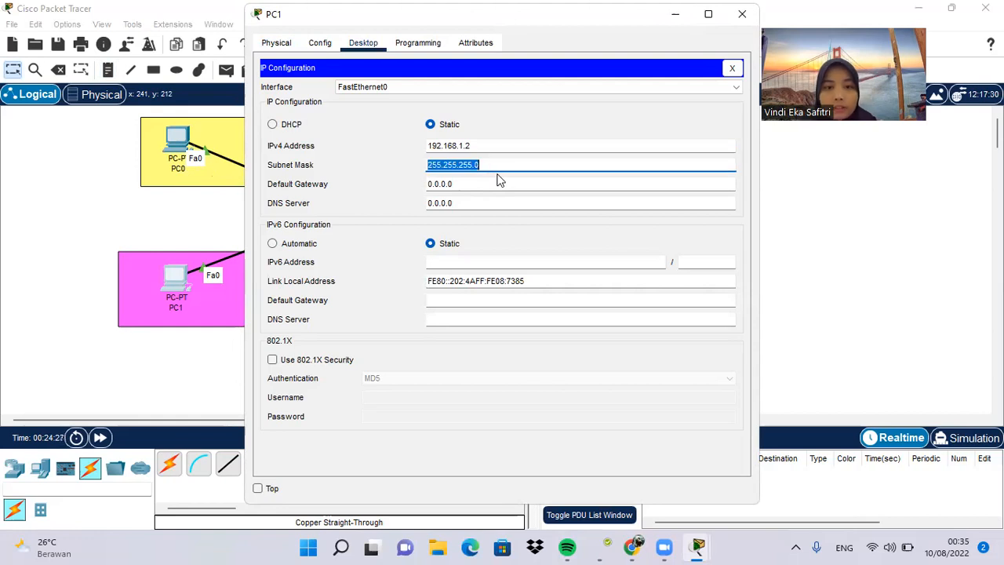
click(542, 173)
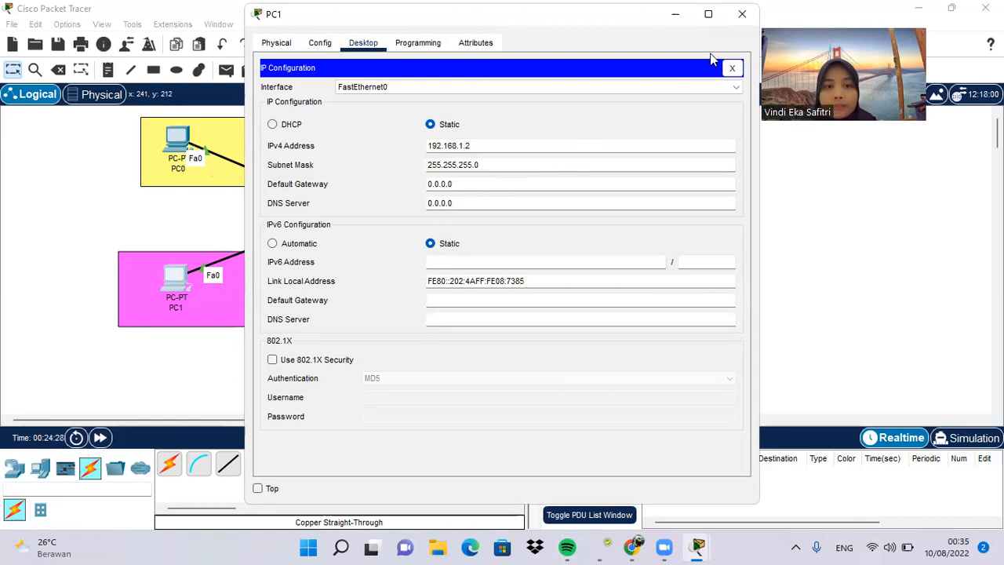
click(754, 21)
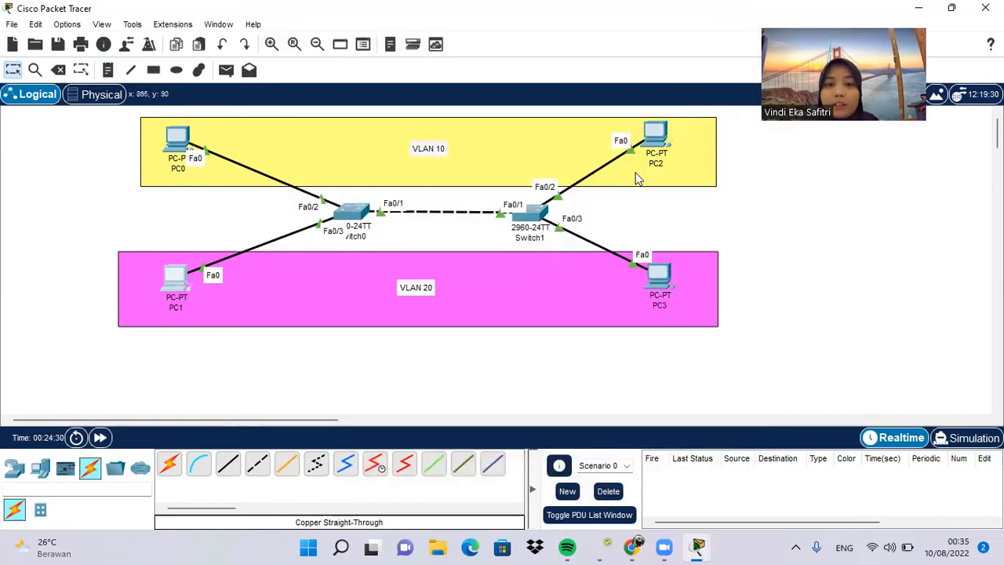
Step: Give PC2 the static IPv4 address 192.168.1.3 with subnet mask 255.255.255.0 in its IP Configuration
click(667, 146)
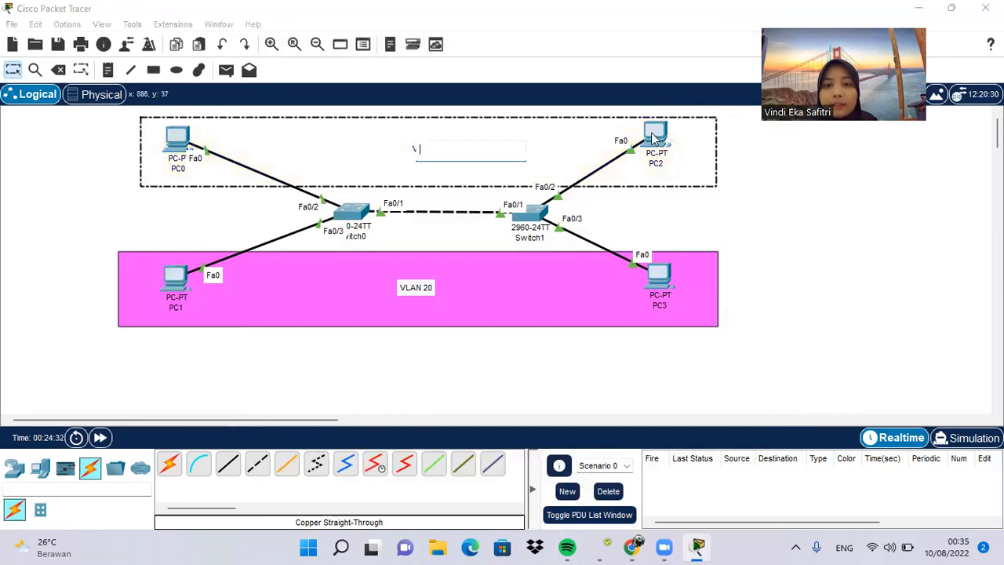
click(665, 144)
click(364, 44)
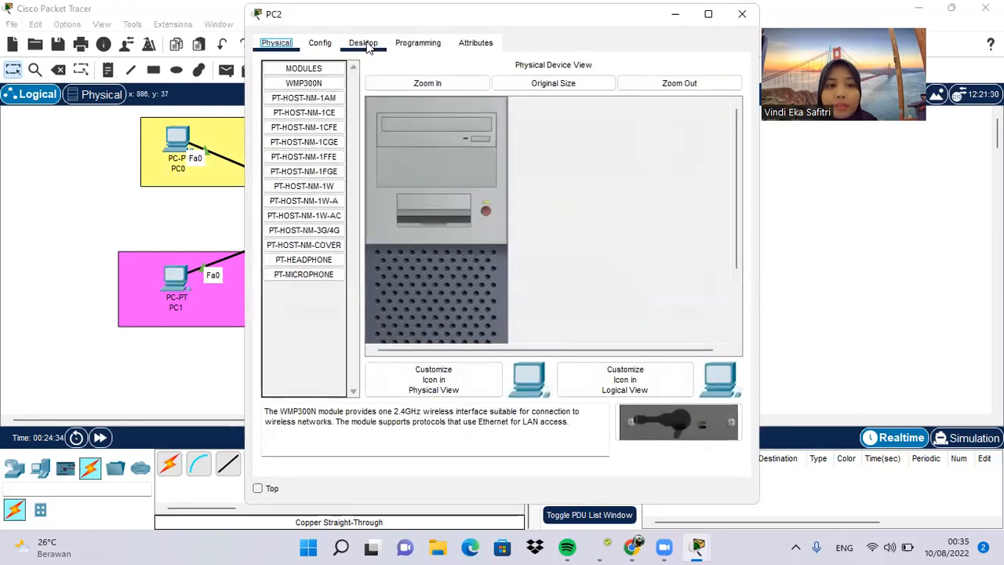
click(339, 78)
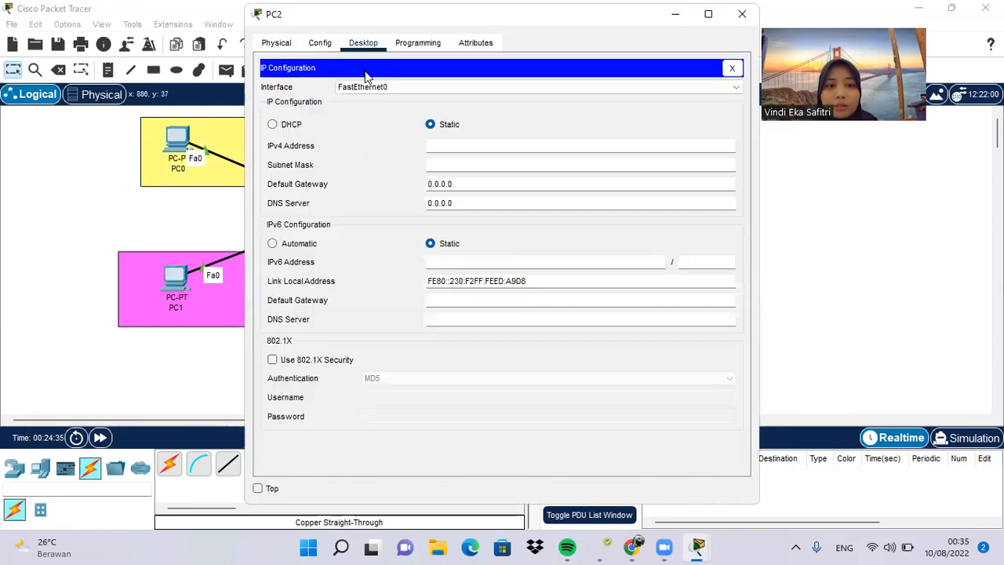
click(499, 141)
text(192.168.1.1)
key(BackSpace)
text(3)
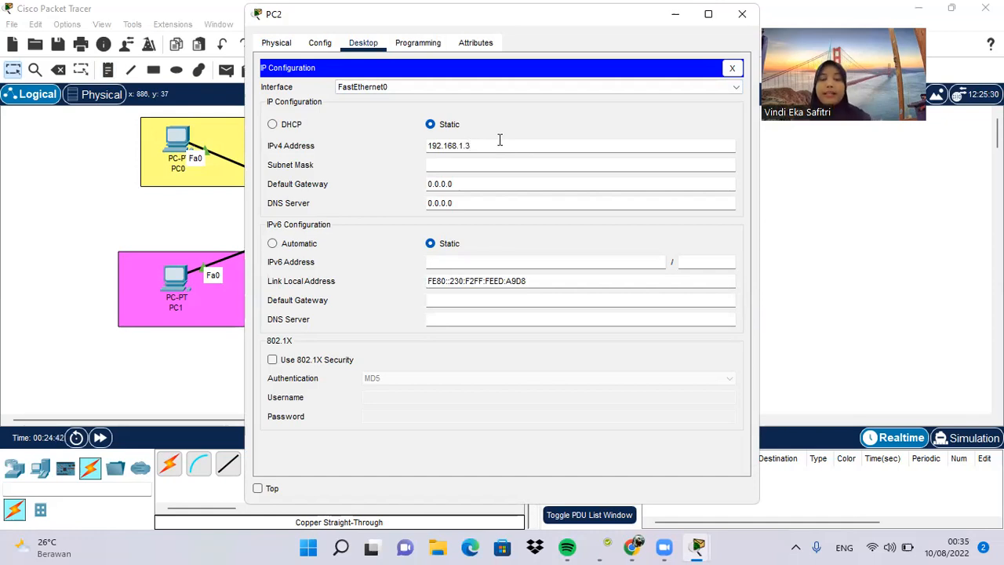
click(509, 166)
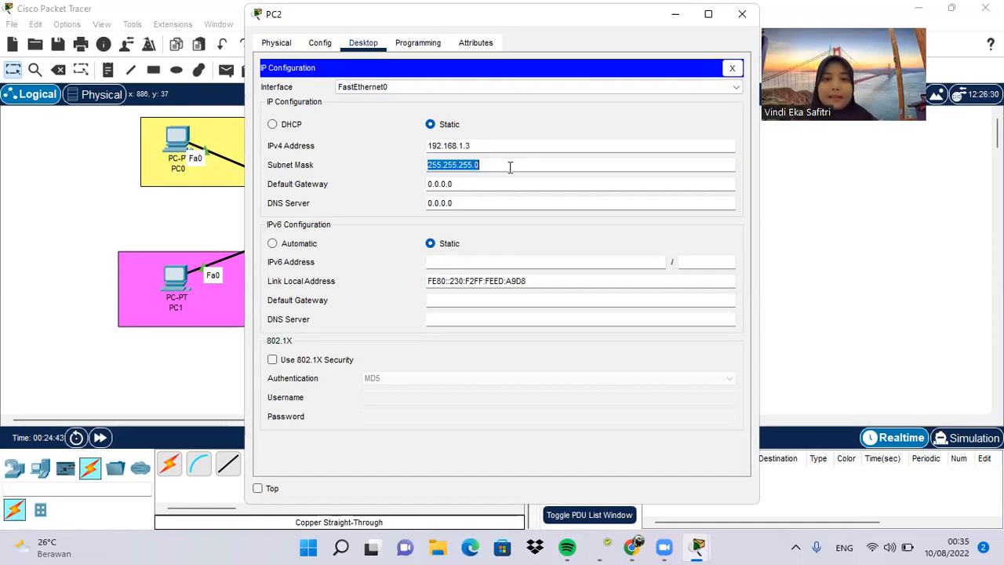
click(742, 14)
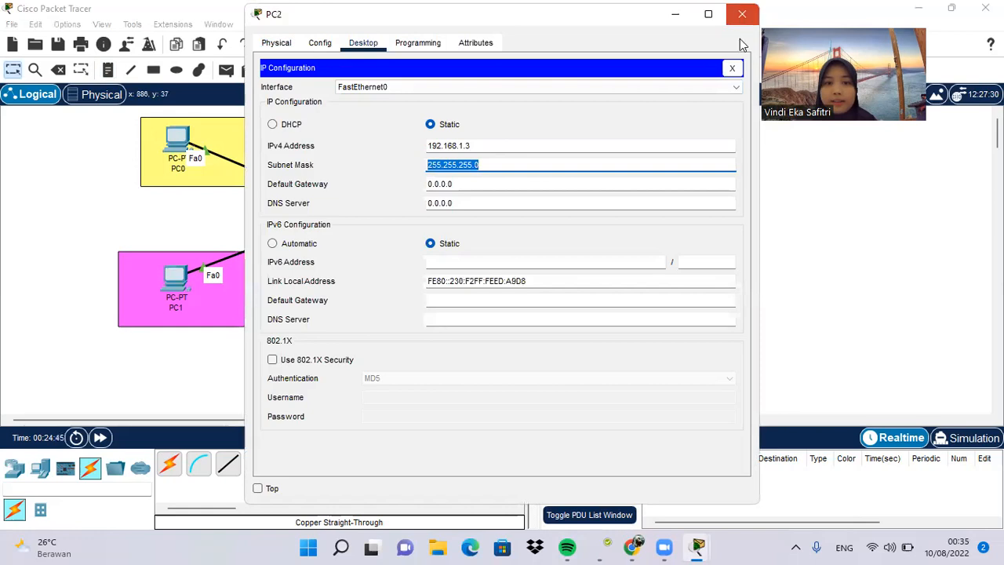
Step: Give PC3 the static IPv4 address 192.168.1.4 with subnet mask 255.255.255.0 and close its window
click(665, 284)
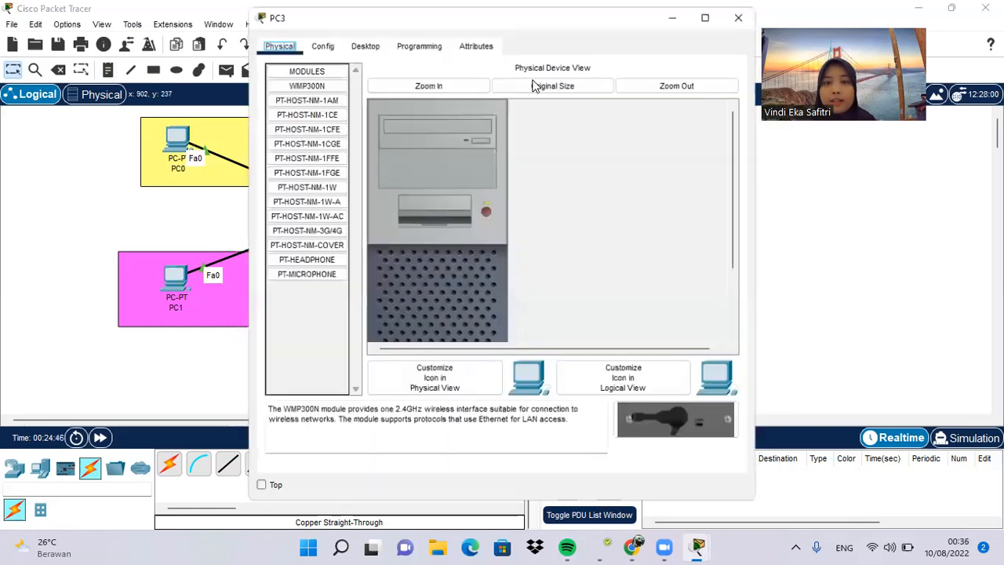
click(378, 45)
click(276, 135)
click(477, 149)
text(192.168.1.1)
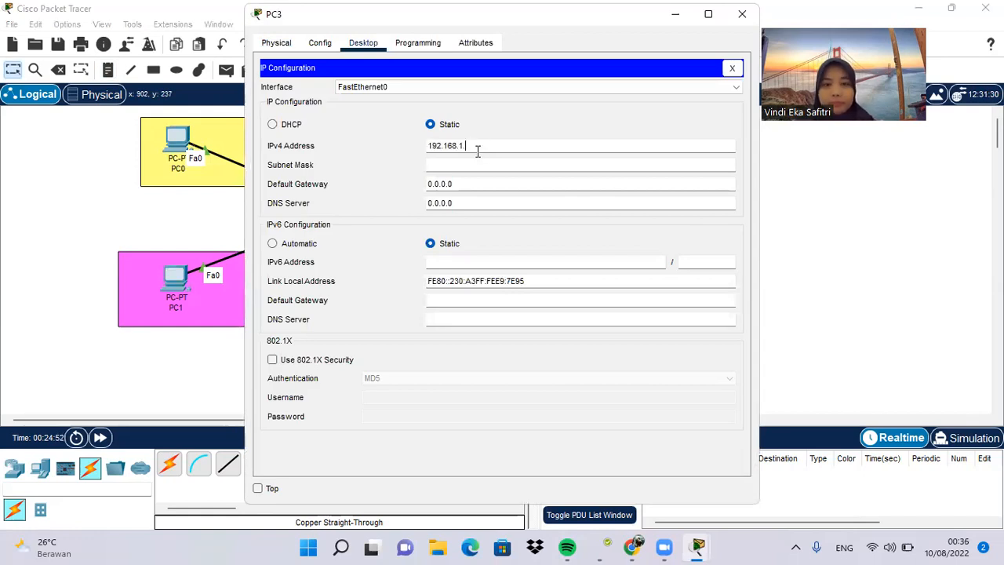
key(Tab)
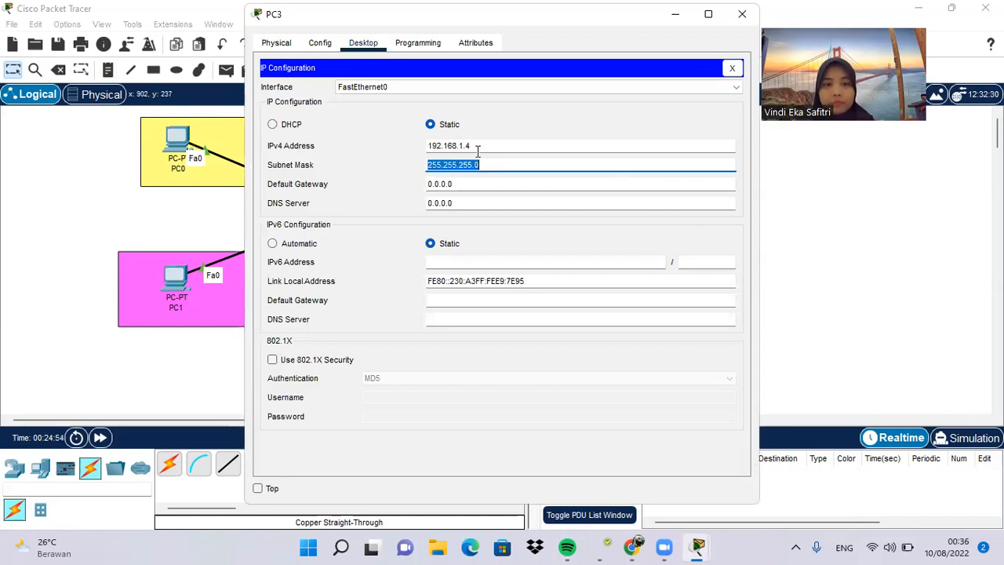
click(538, 128)
click(747, 18)
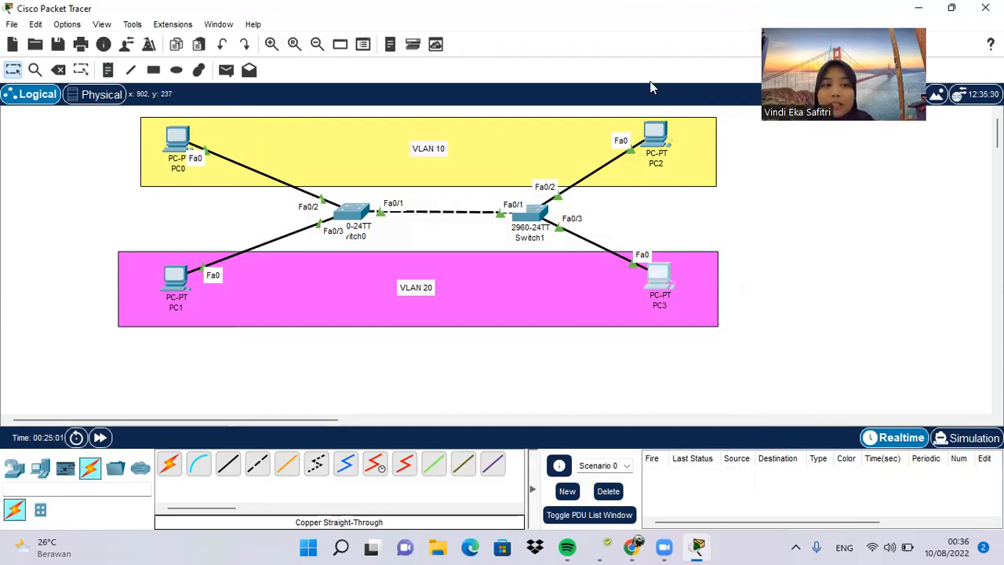
Step: Test connectivity by sending one simple PDU from PC0 to PC2 and another from PC0 to PC3
click(226, 71)
click(173, 138)
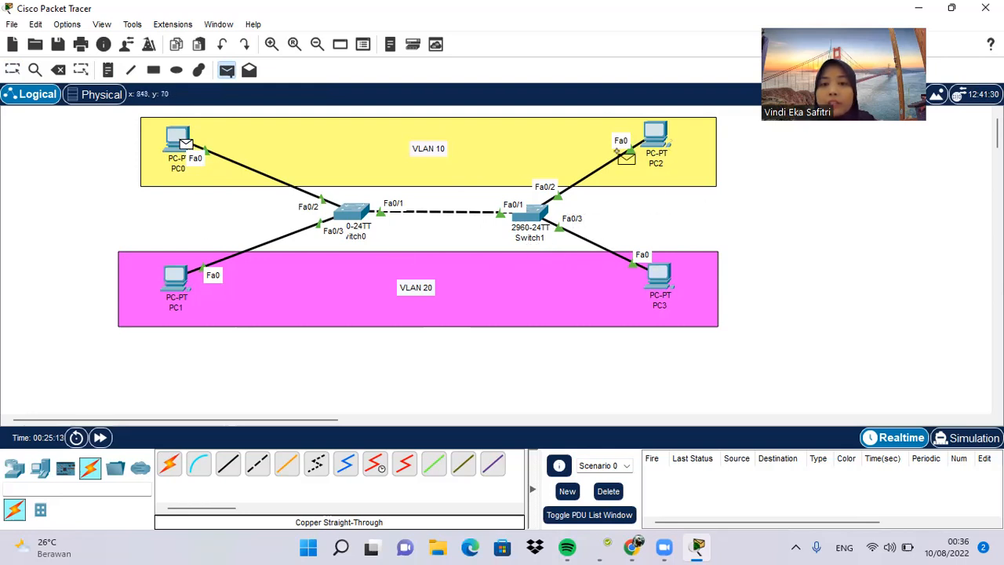
click(654, 136)
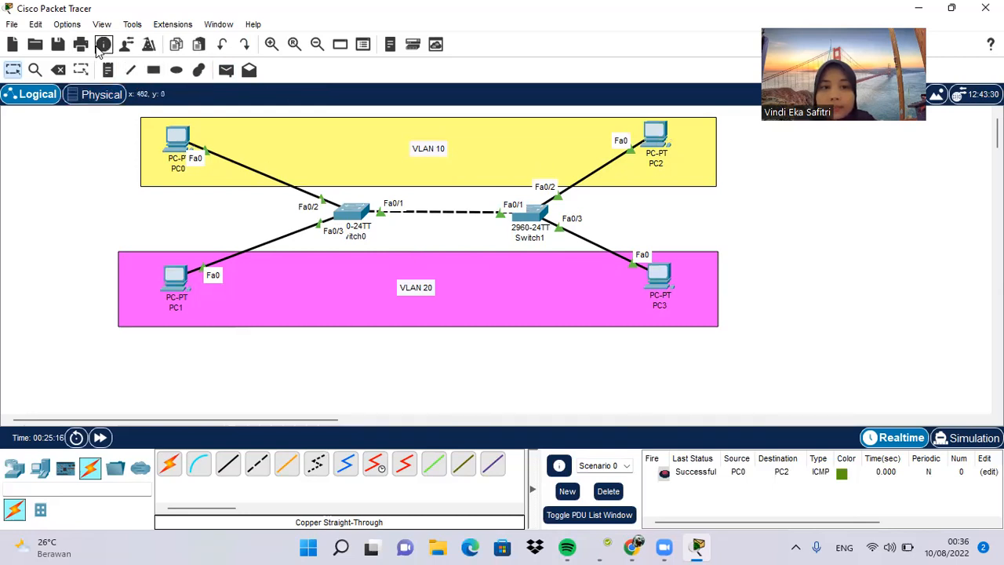
click(226, 70)
click(183, 141)
click(652, 276)
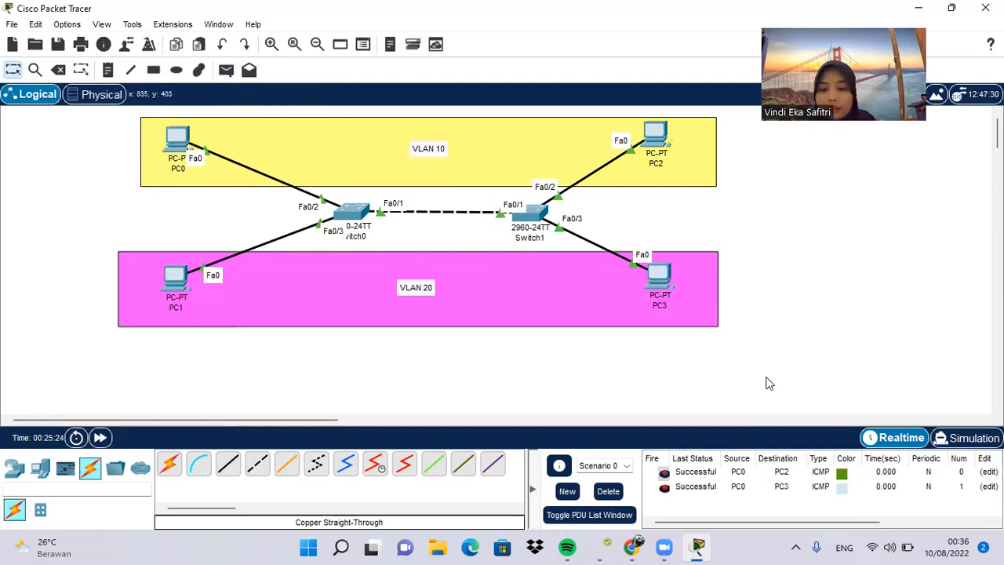
Step: Delete the current scenario to clear both PDU tests from the PDU list
scroll(769, 382, down, 3)
scroll(768, 381, up, 3)
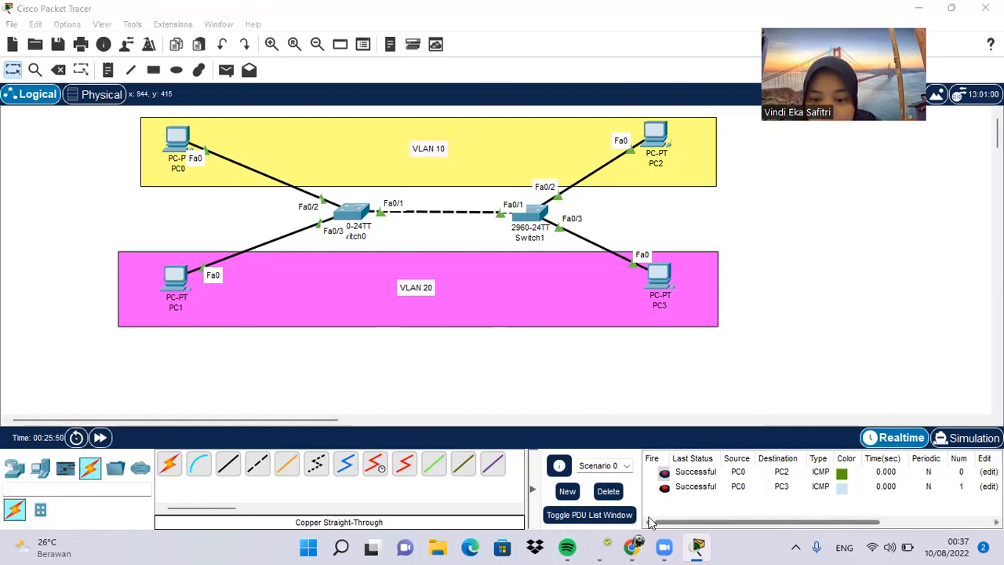
click(605, 491)
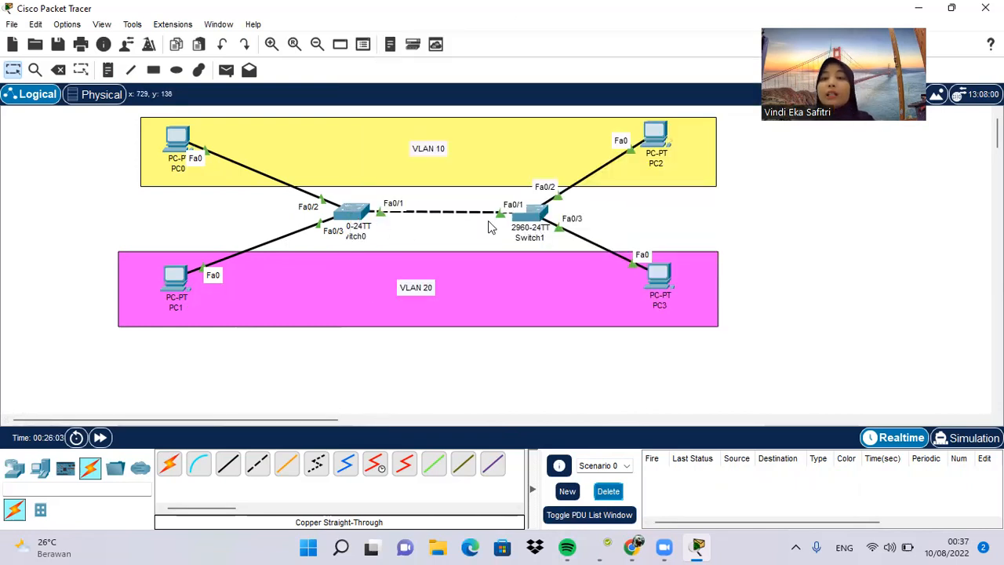
click(350, 216)
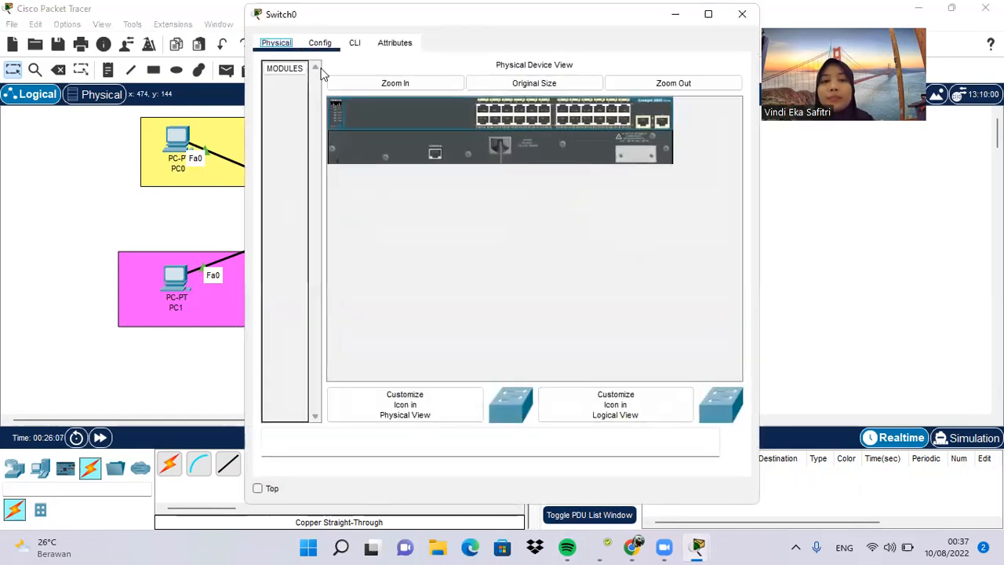
click(727, 69)
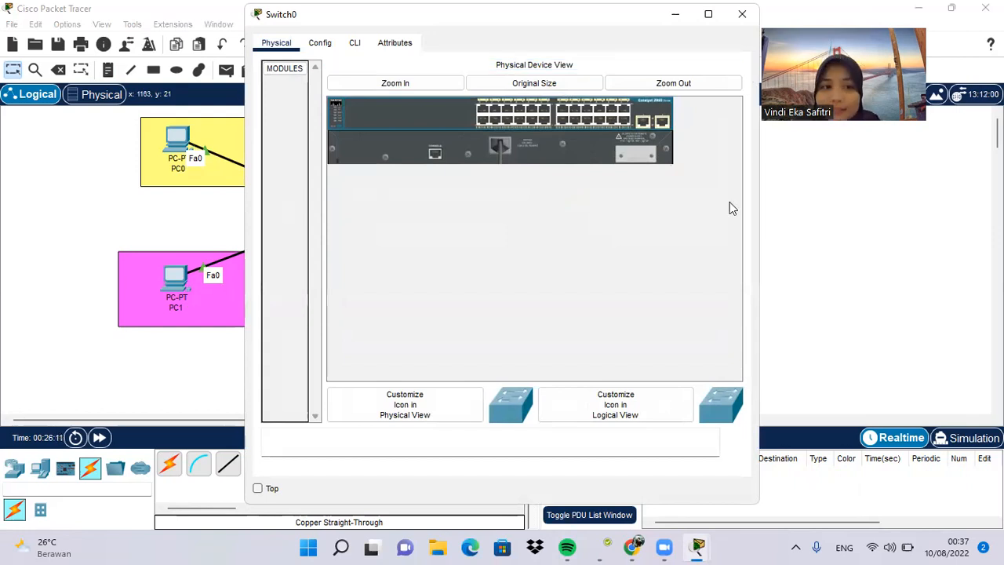
click(373, 438)
click(252, 487)
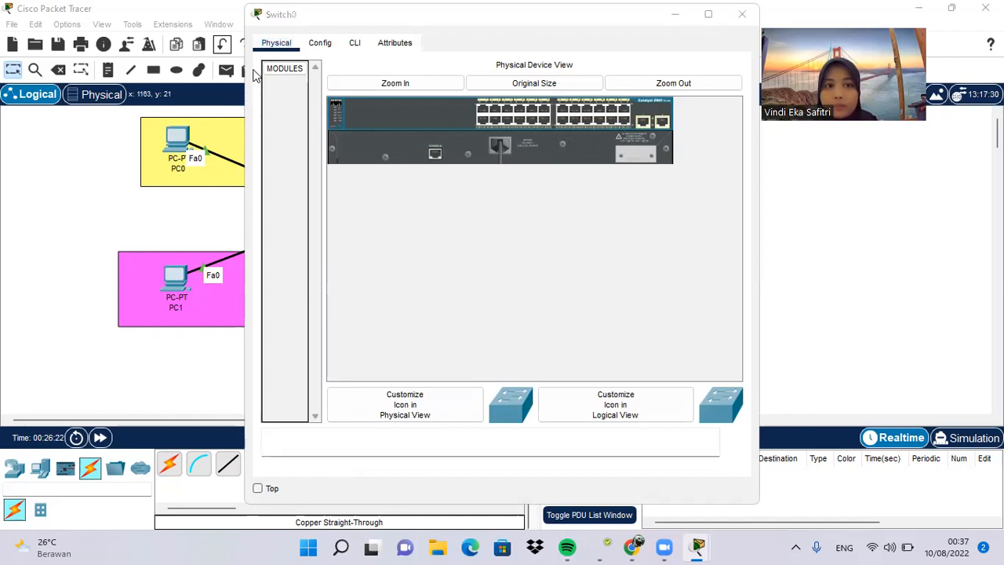
click(255, 75)
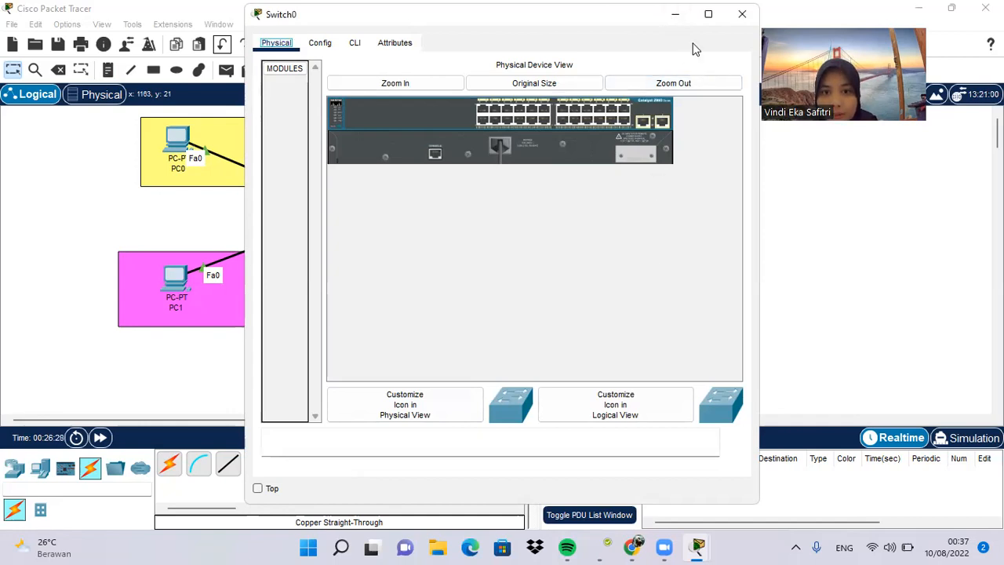
click(734, 17)
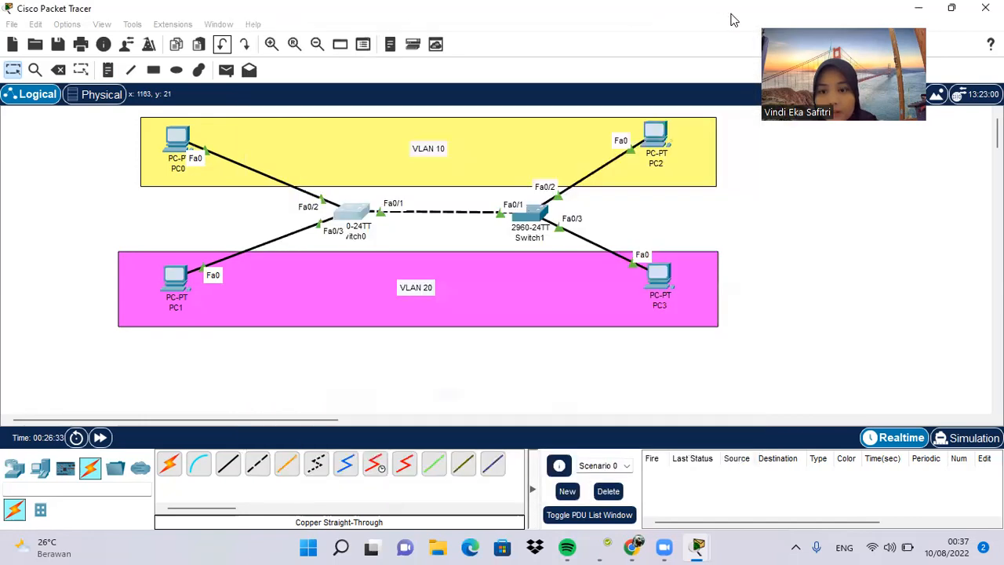
drag(731, 14, 731, 14)
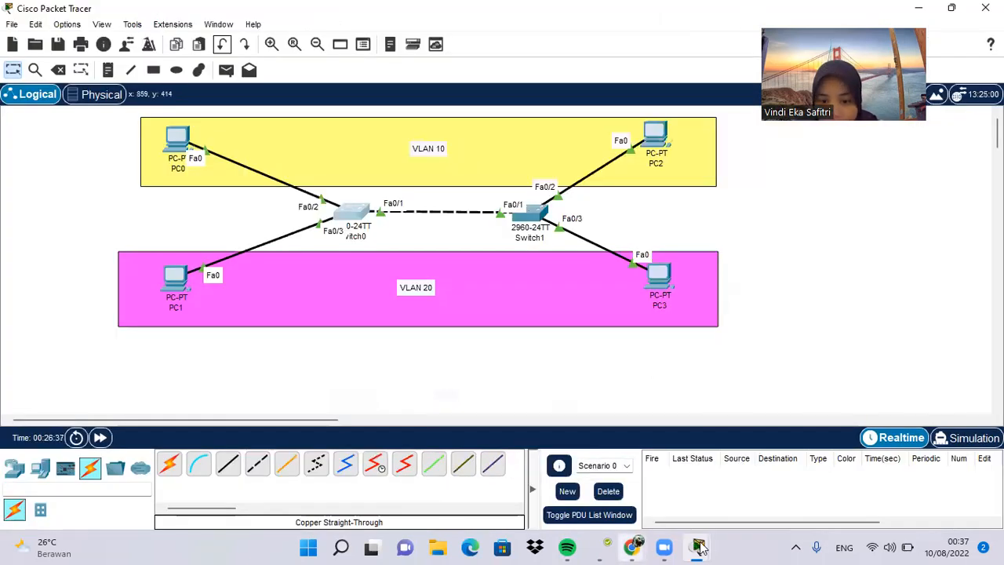
Step: Bring up Switch0's command line interface, move its window aside and enter privileged EXEC mode with EN
mouse_move(704, 547)
click(787, 469)
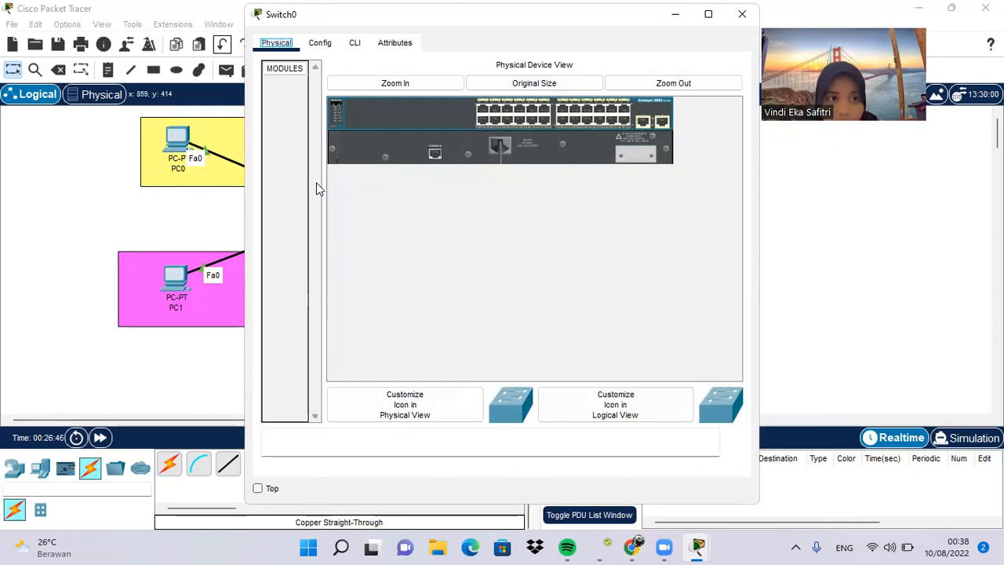
click(674, 1)
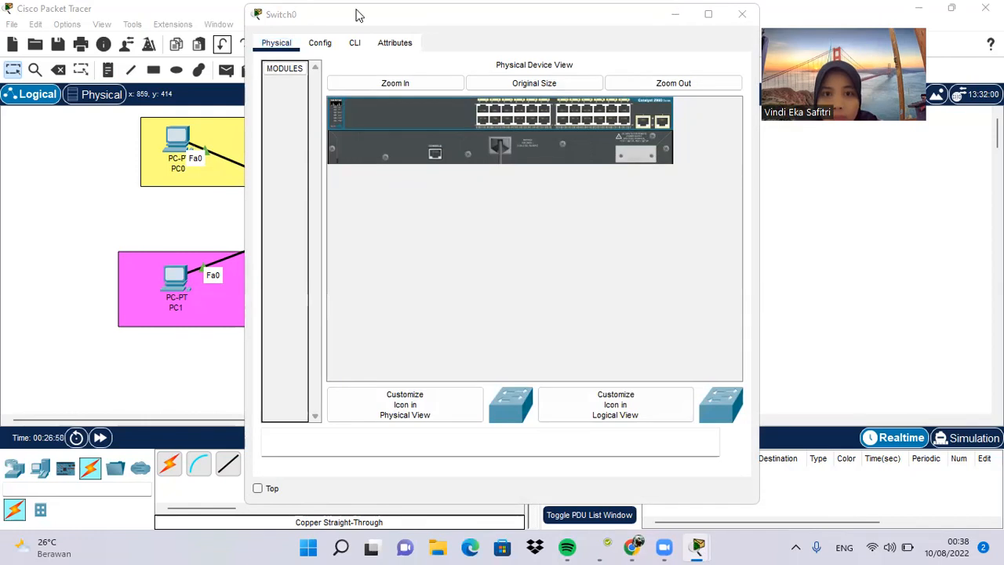
click(350, 45)
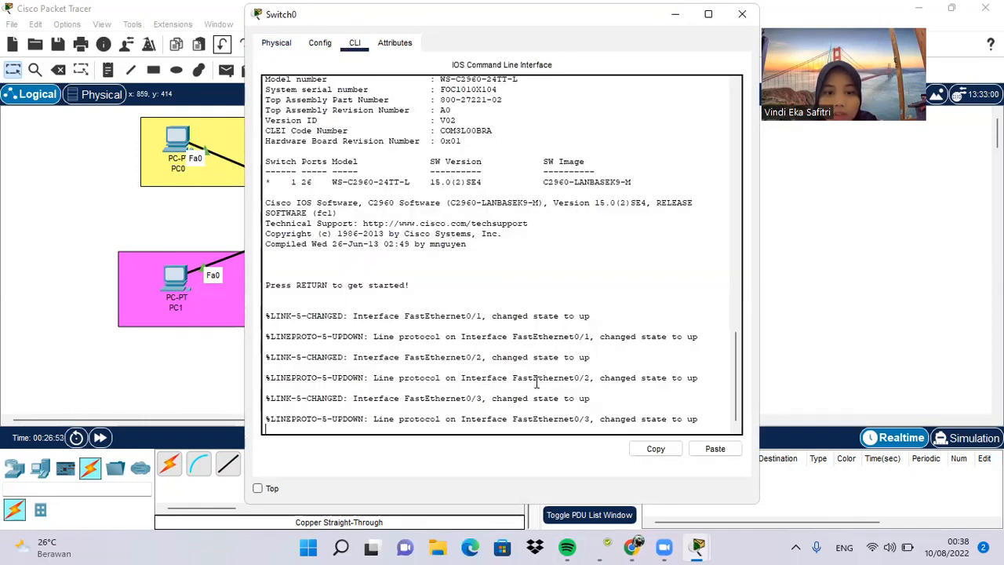
key(Return)
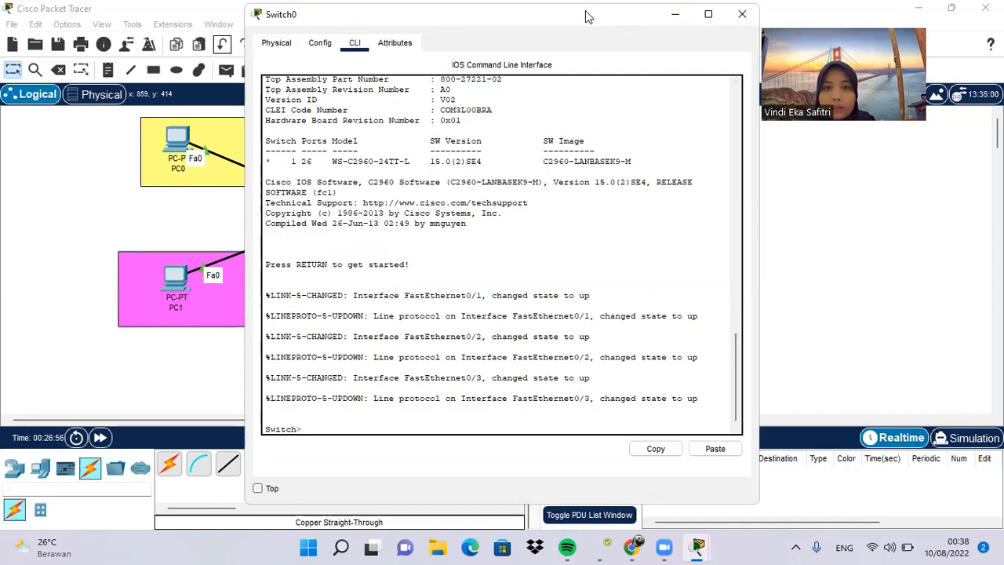
drag(588, 16, 829, 33)
text(EN)
key(Return)
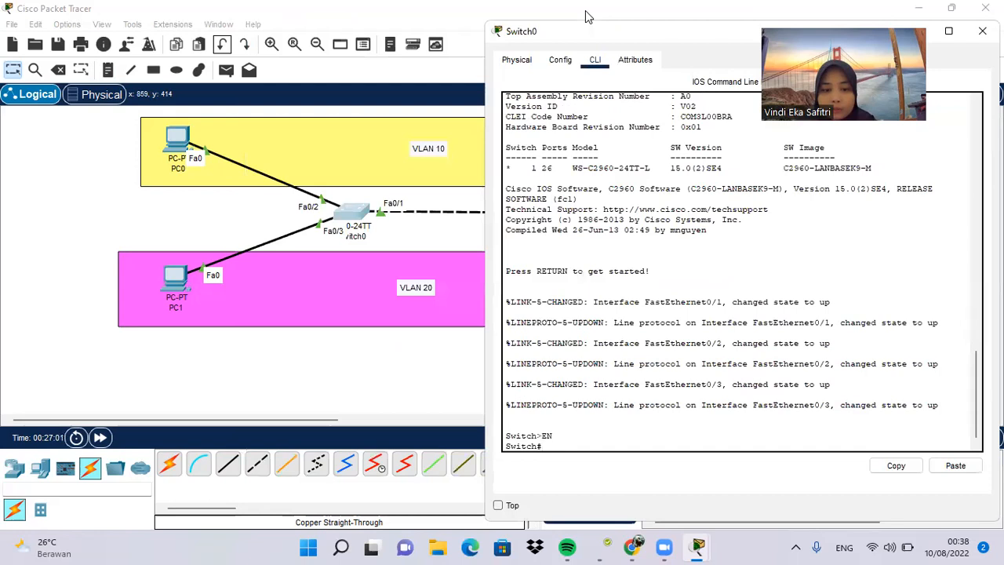
Step: Enter global configuration mode on Switch0 with conf terminal and reposition its window over the workspace
key(Caps_Lock)
text(conf t)
key(Tab)
key(Return)
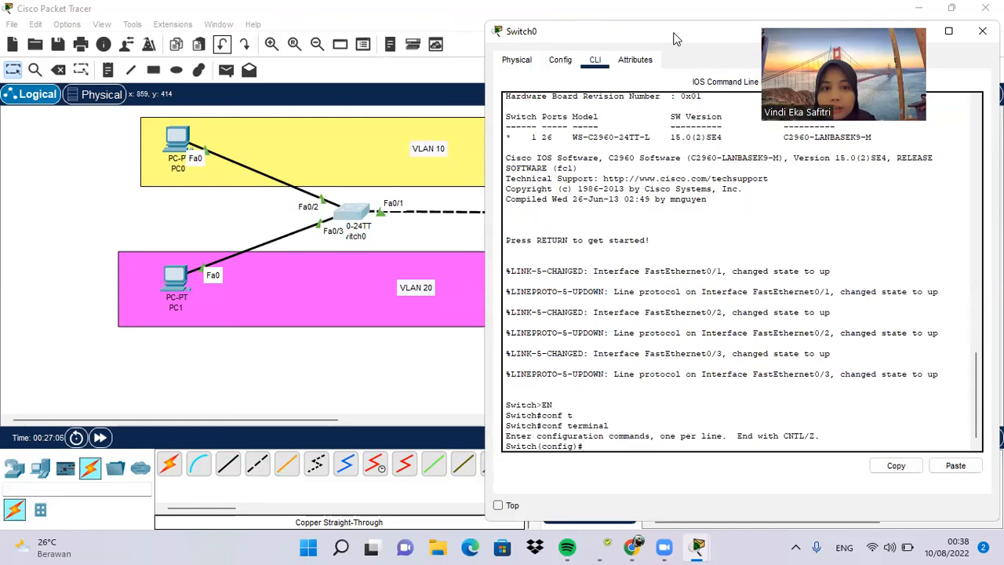
drag(676, 39, 693, 277)
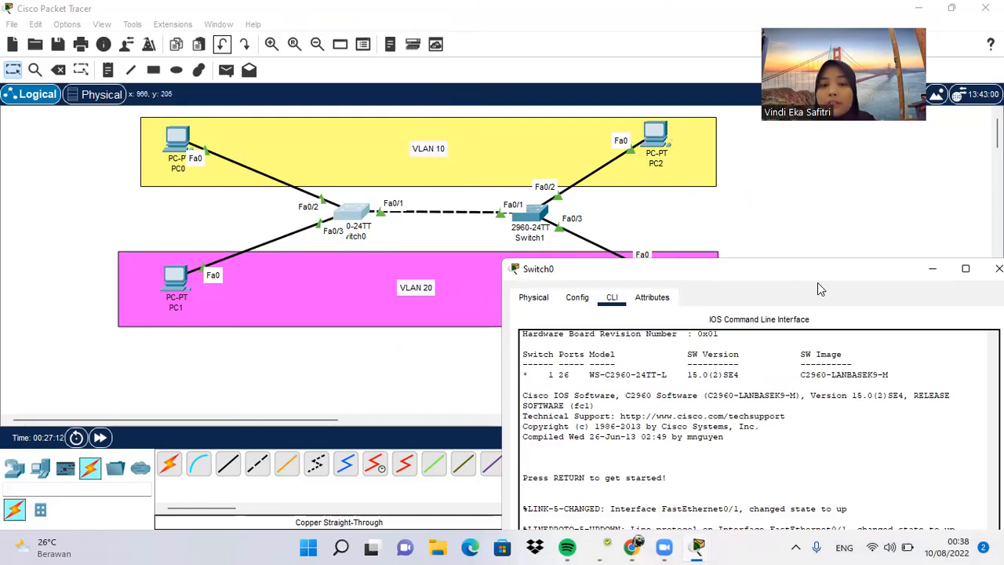
drag(798, 271, 679, 79)
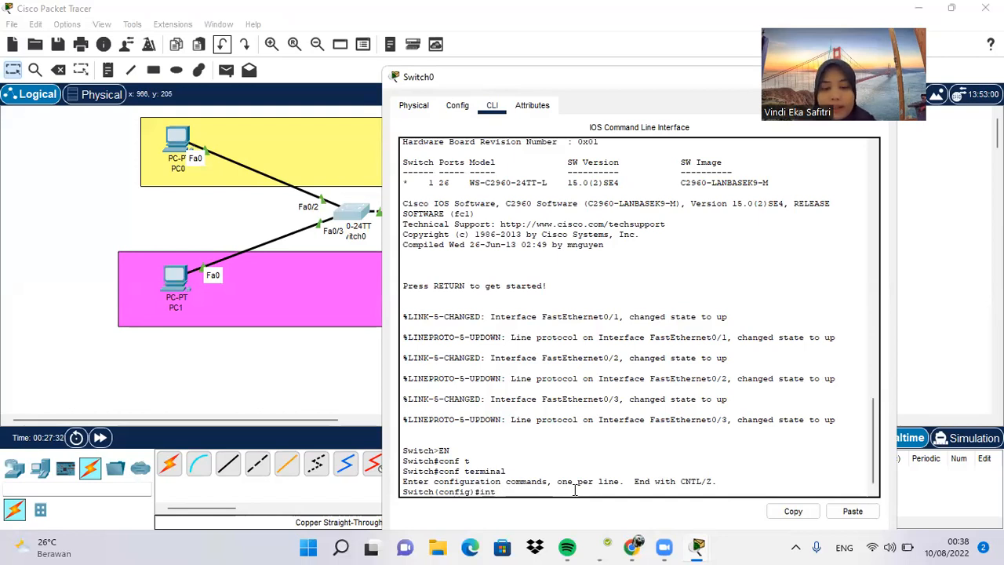
Step: Configure interface fa0/1 on Switch0 as a trunk port with switchport mode trunk
text(a0)
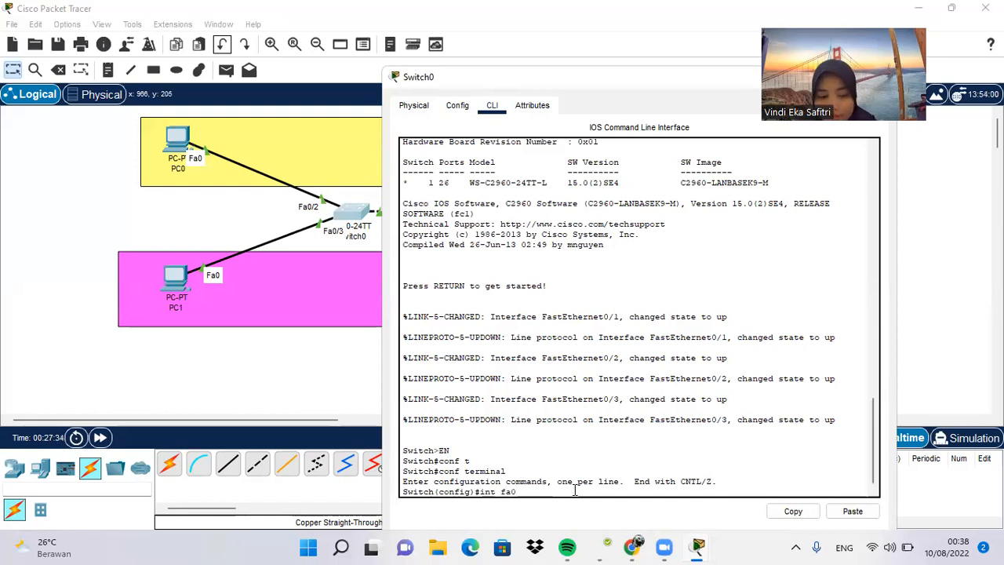
text(/1)
key(Return)
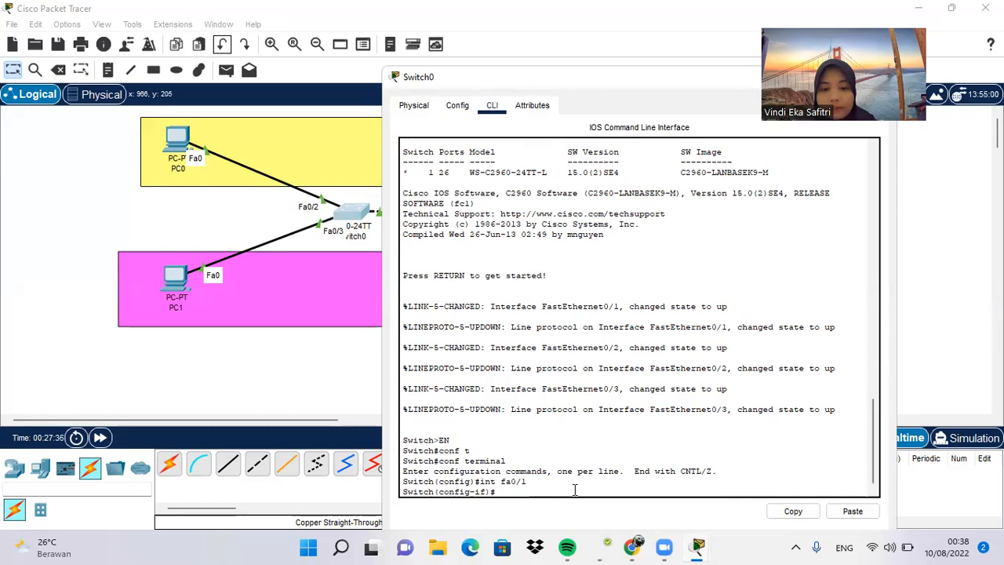
text(sw)
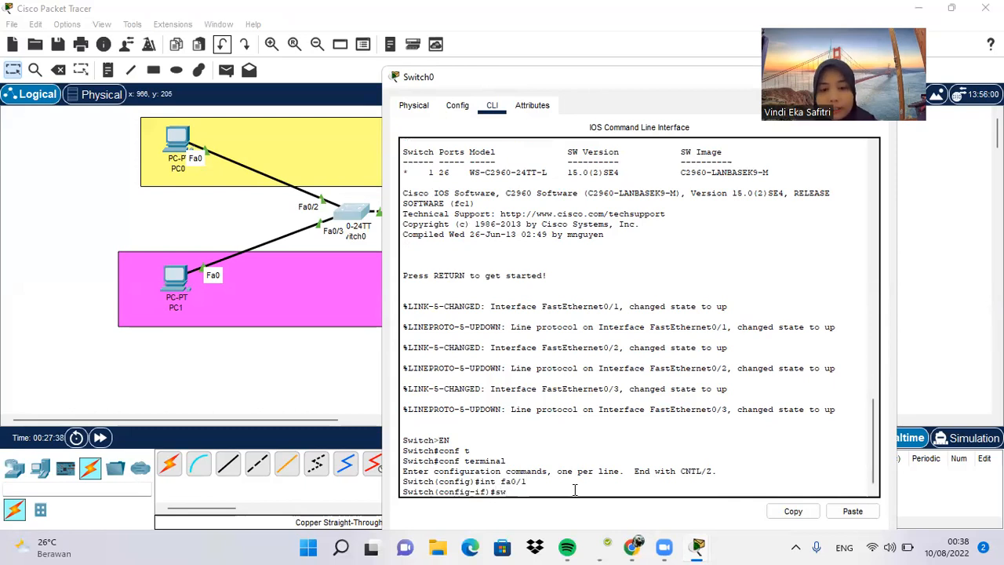
text(itchport)
key(Tab)
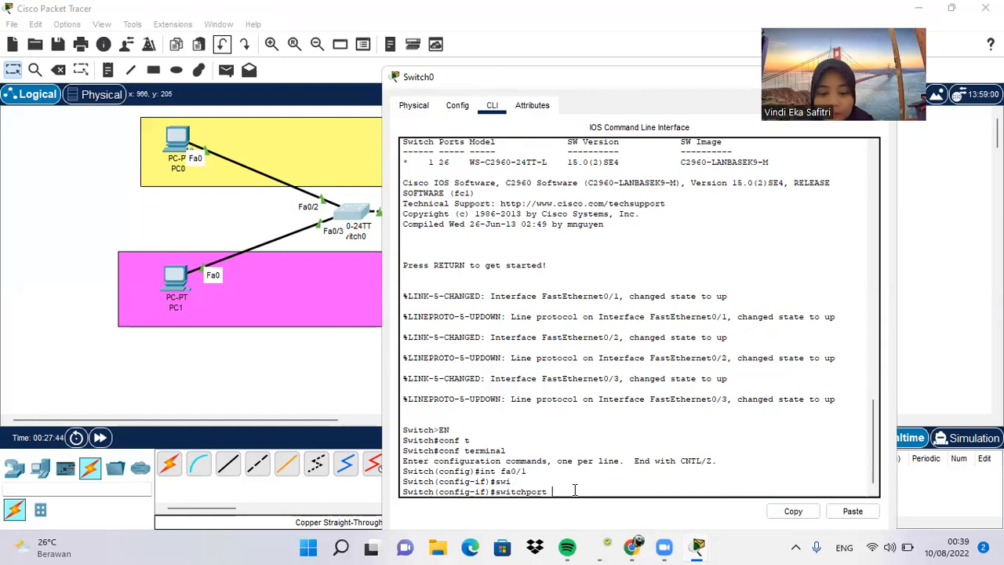
text(mode t)
key(Tab)
text(tr)
key(Tab)
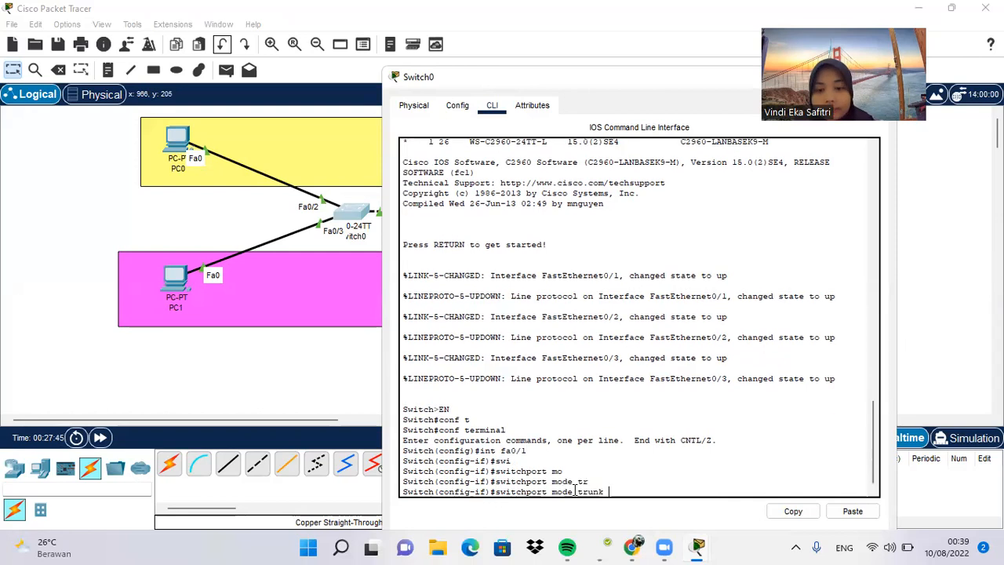
key(Return)
key(Return)
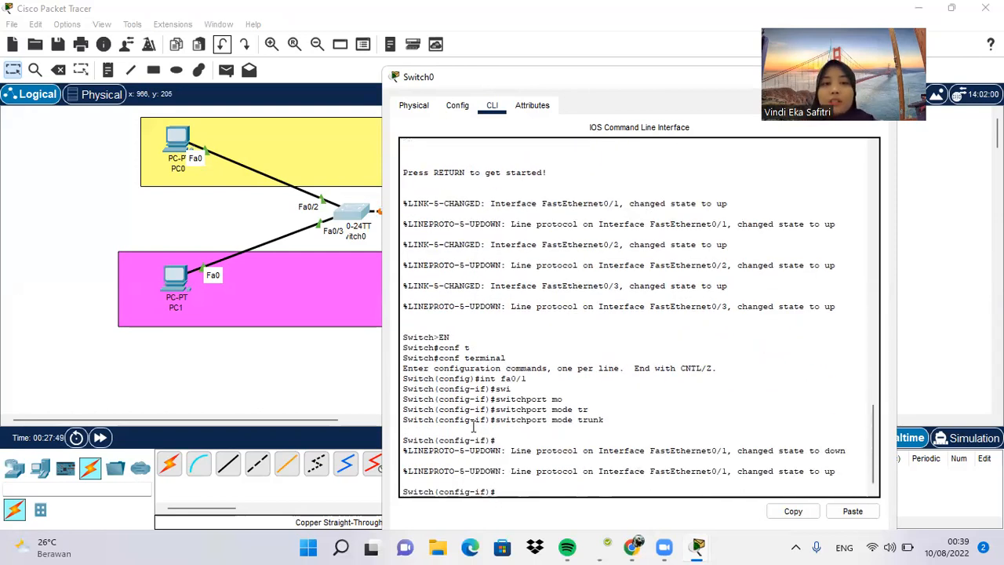
Step: Move Switch0's window off the topology, bring up Switch1's command line interface and enter privileged EXEC mode with en
drag(620, 76, 287, 325)
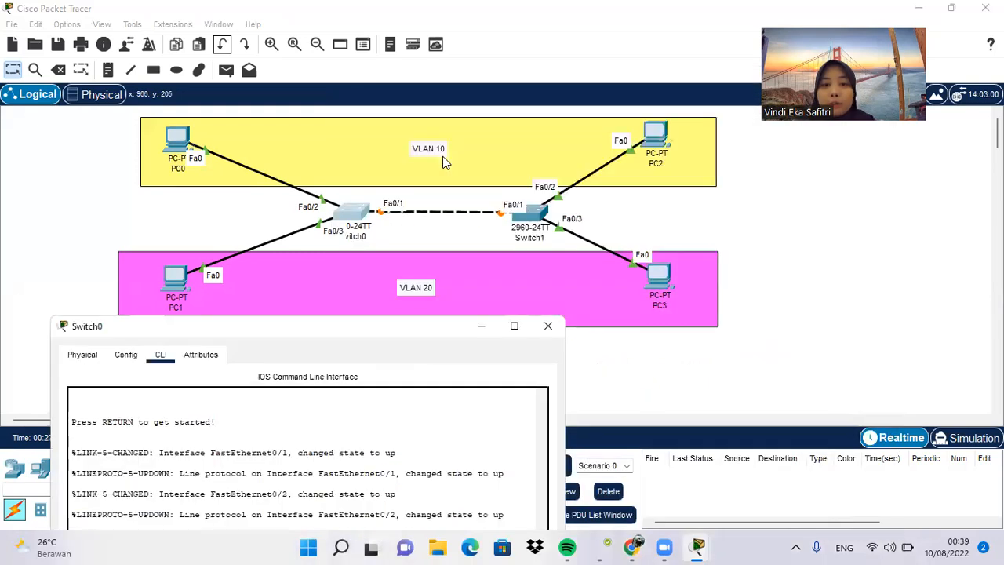
click(526, 214)
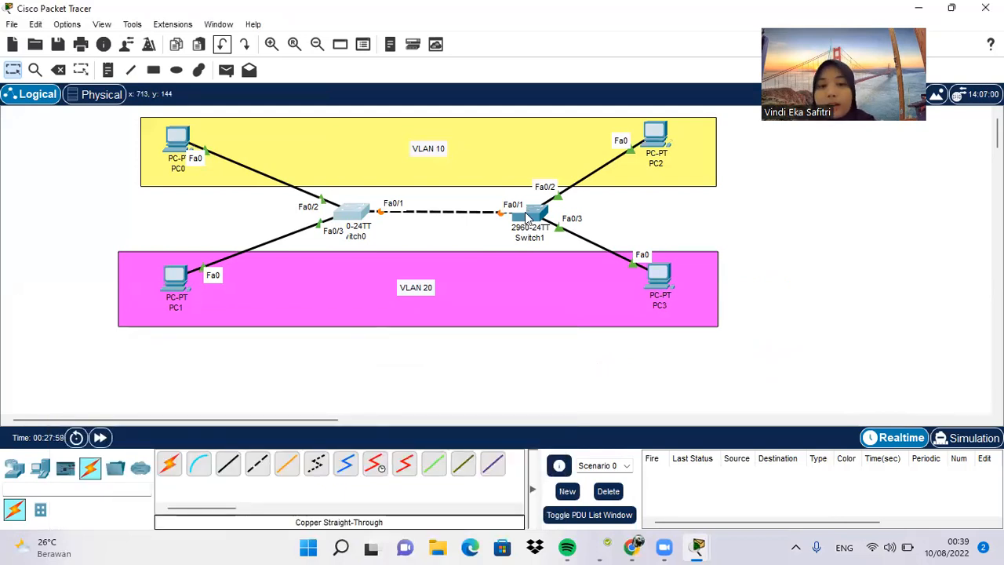
mouse_move(705, 544)
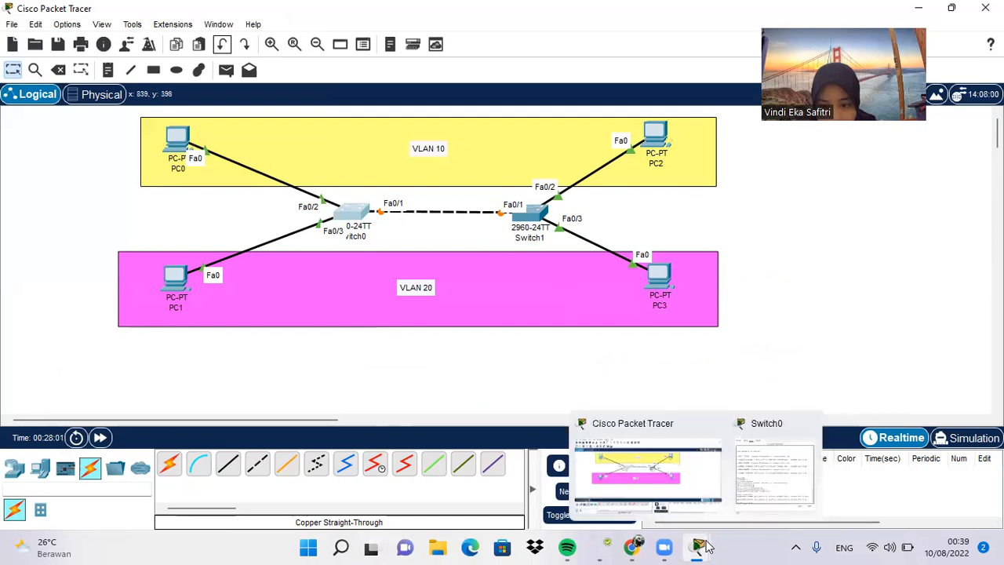
click(543, 225)
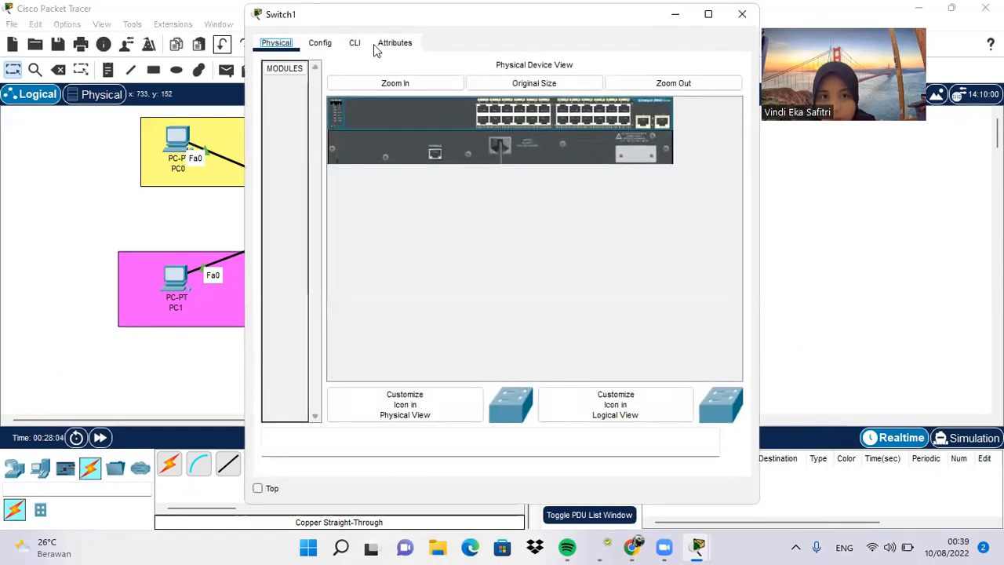
click(357, 44)
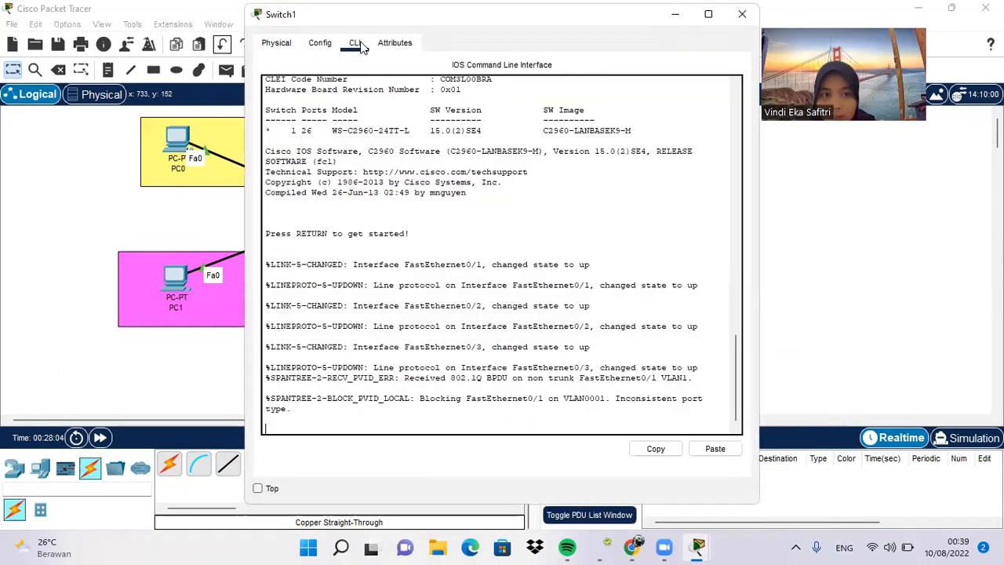
key(Return)
text(en)
key(Return)
Step: Enter global configuration mode on Switch1 with conf t and select interface fa0/1, ending at a clean interface prompt
text(c)
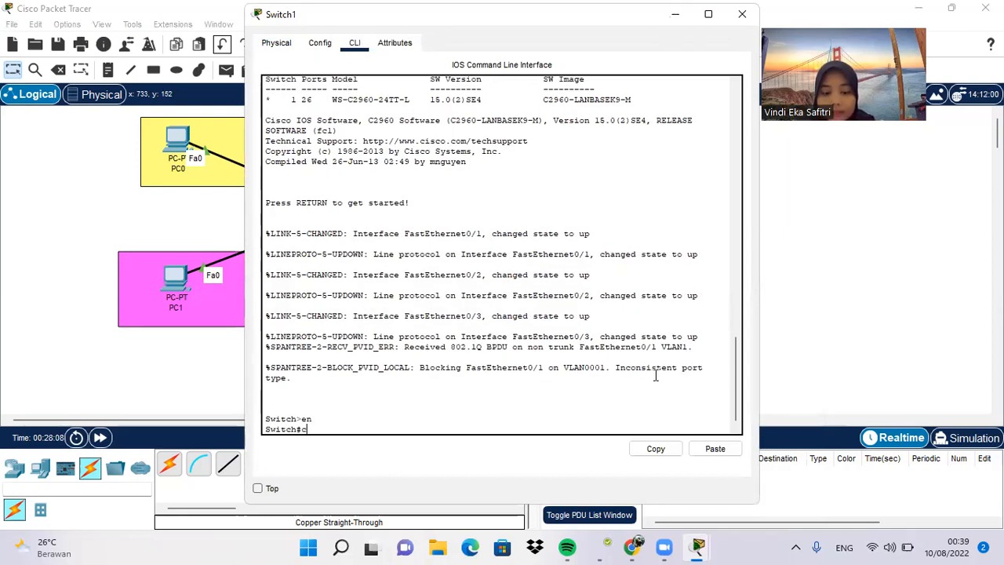
text(onf t)
key(Return)
text(int fa0)
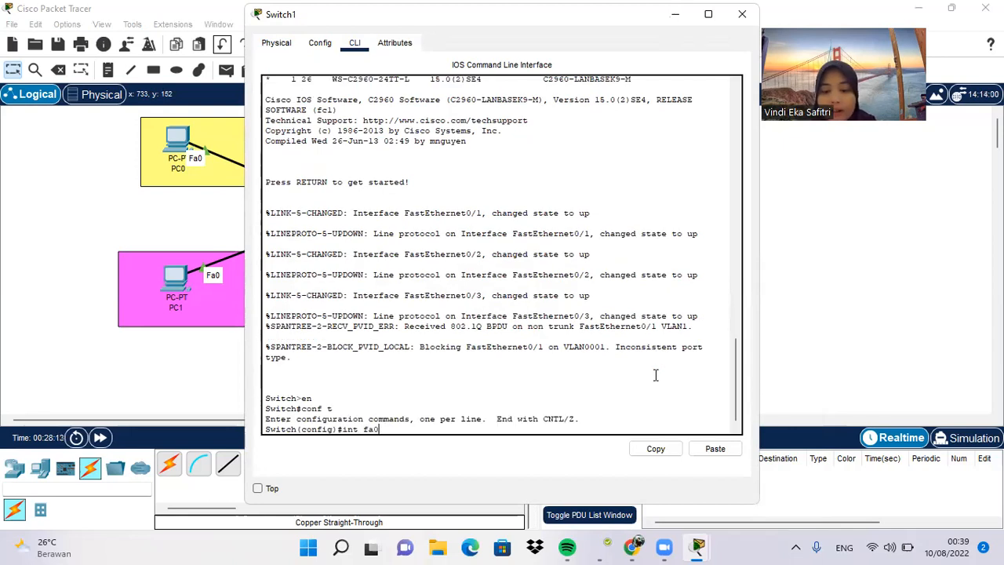
text(/1)
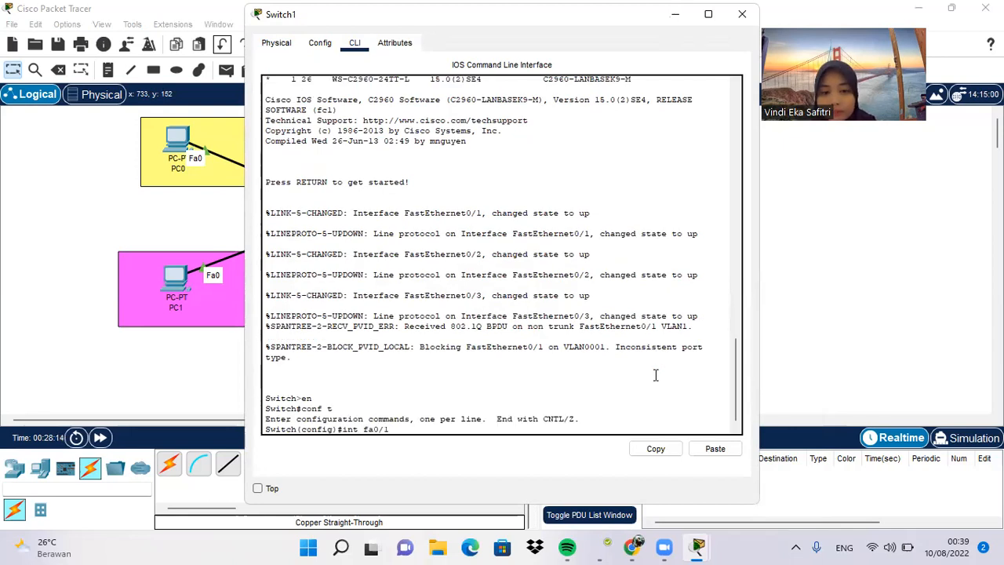
key(Return)
text(sw)
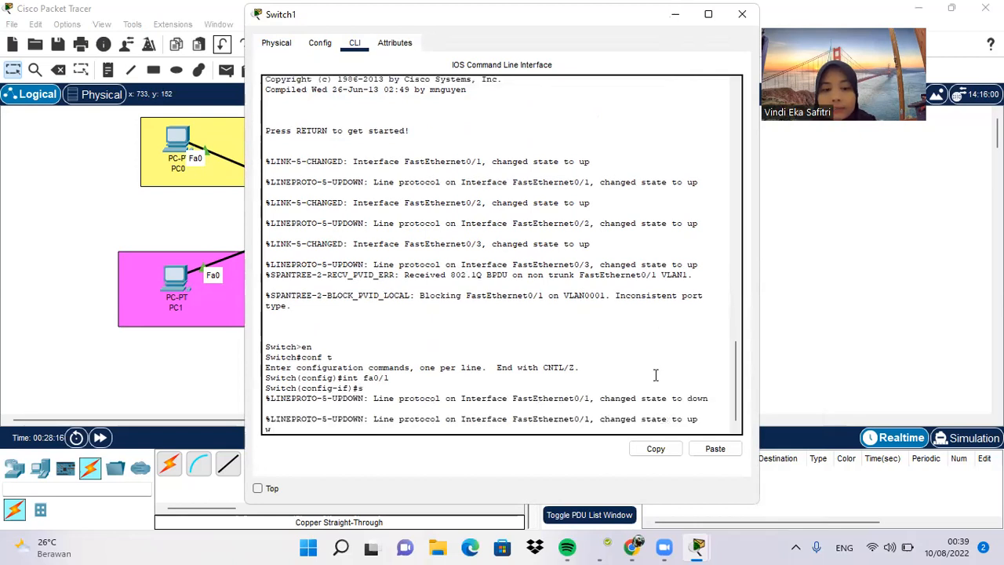
key(BackSpace)
key(BackSpace)
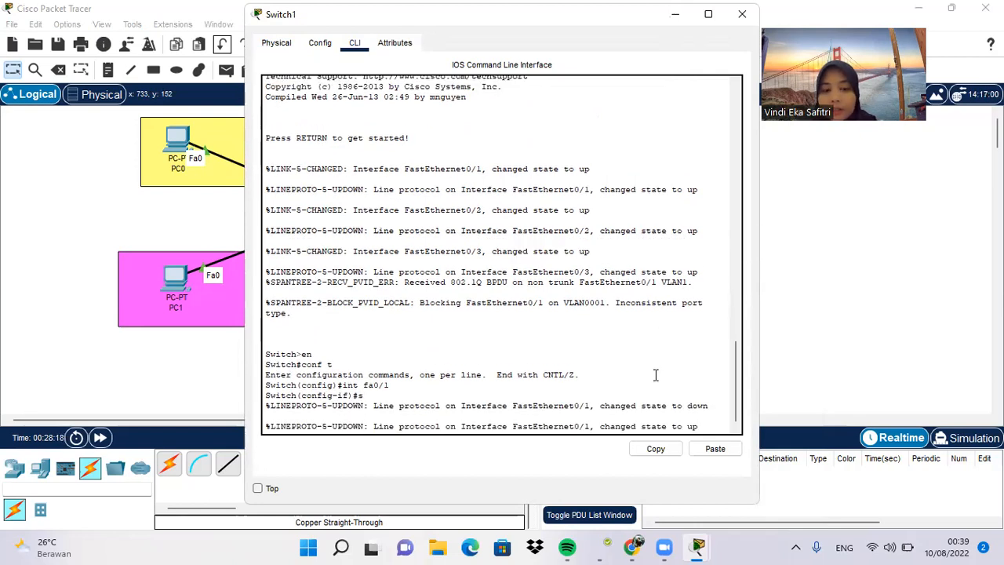
key(Return)
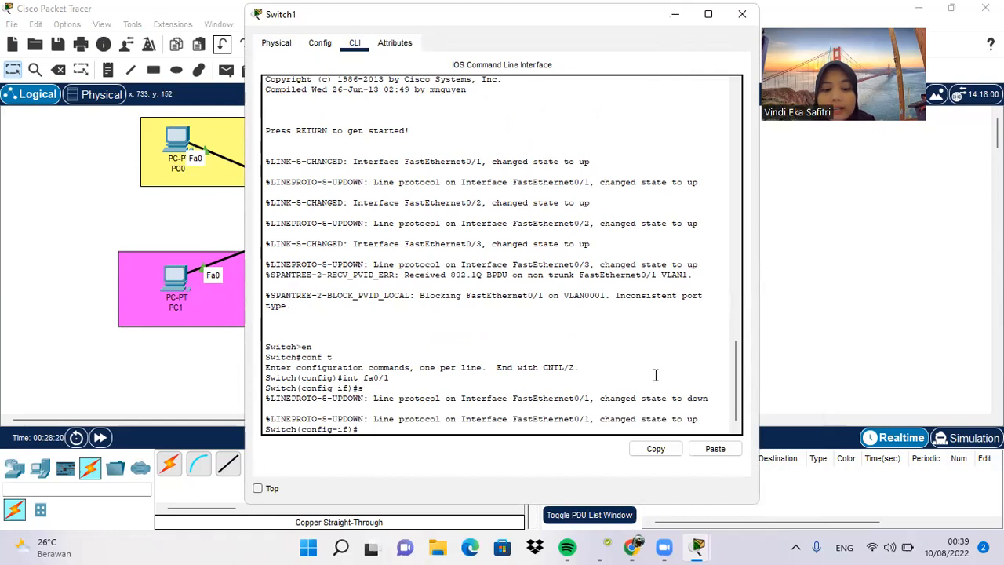
Step: Set Switch1's fa0/1 interface to switchport mode trunk and minimize the switch's window
text(sw)
key(Tab)
text(m)
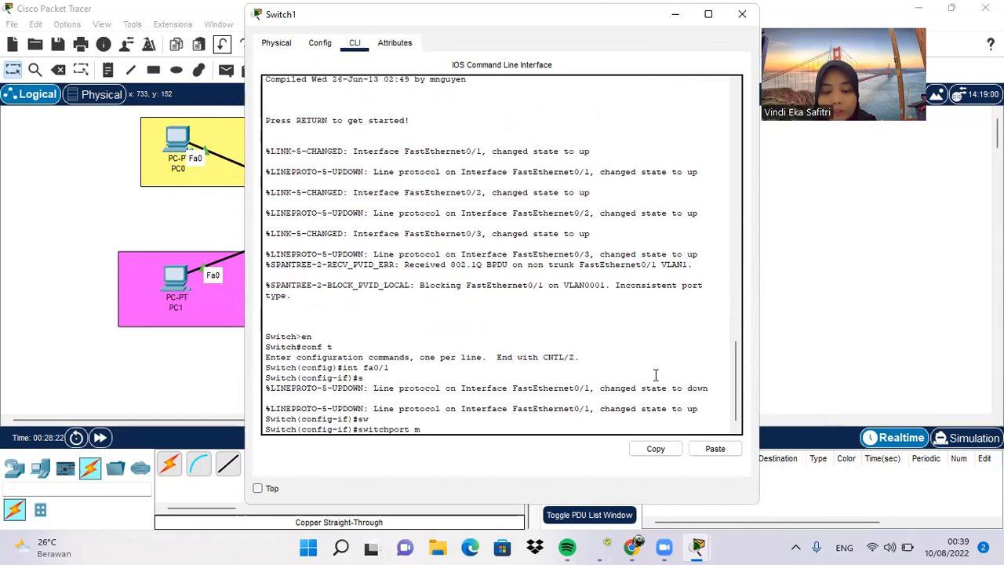
text(o)
key(Tab)
text(tru)
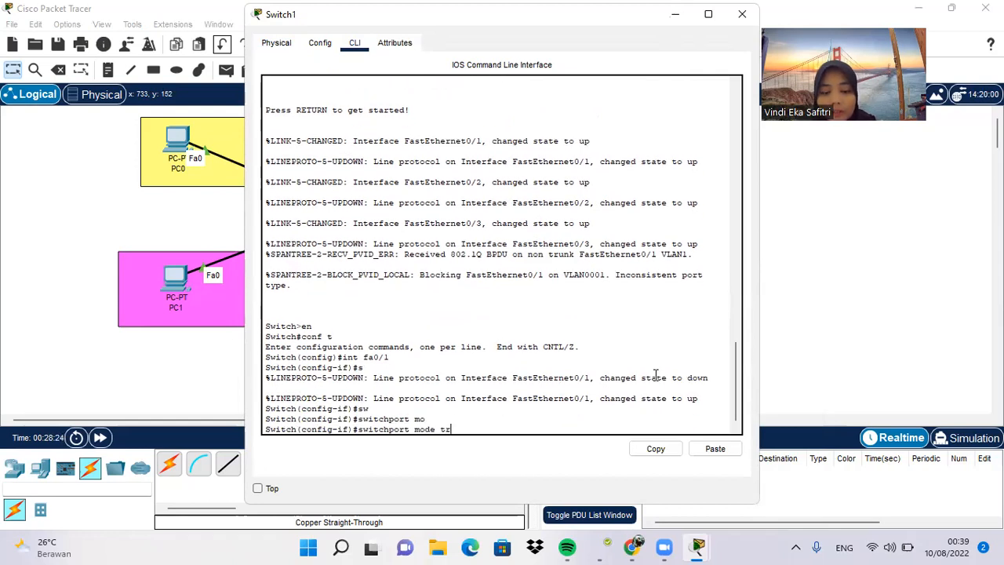
key(Tab)
key(Return)
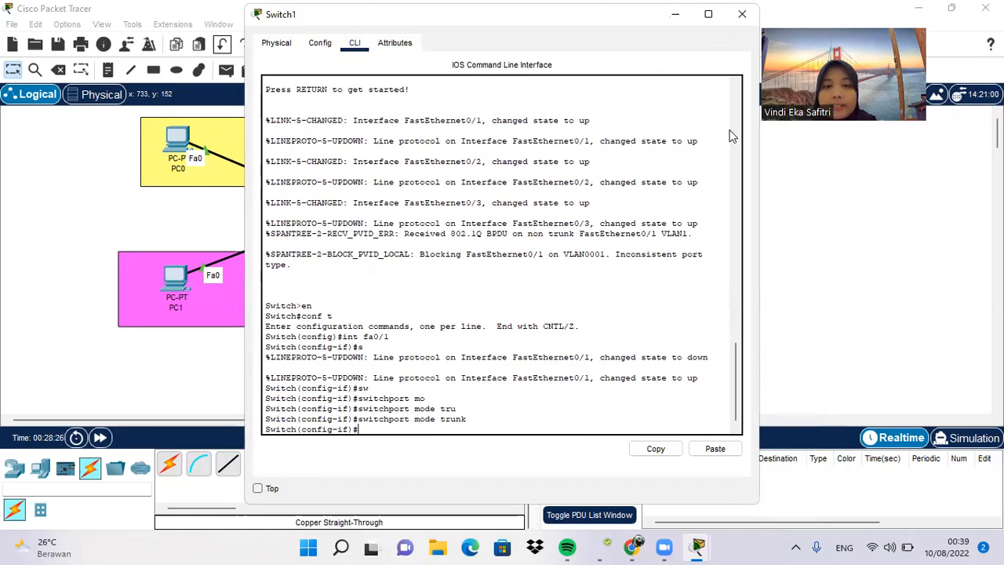
click(680, 15)
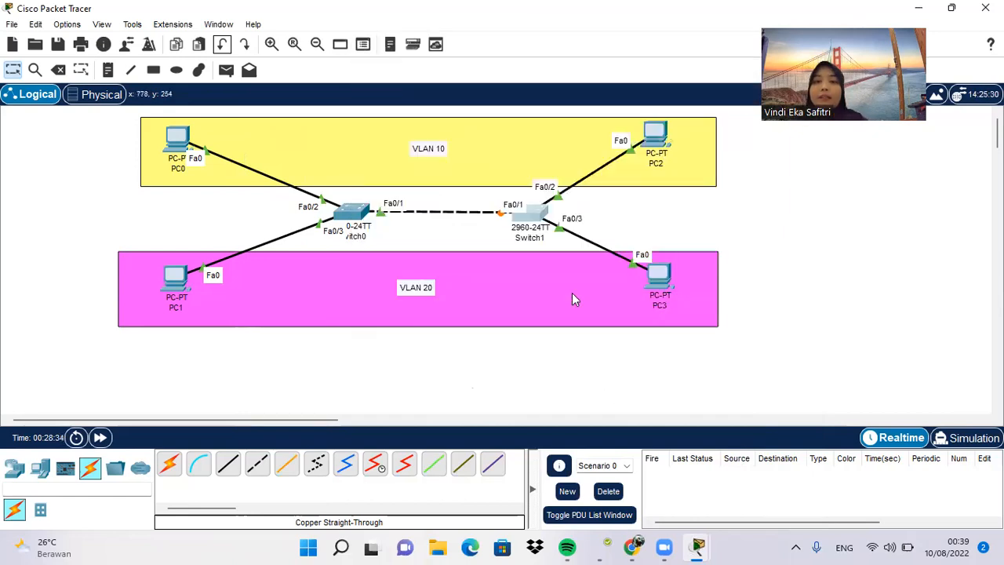
Step: Reopen Switch0's command line, move its window into full view and exit interface configuration mode with ex
click(349, 210)
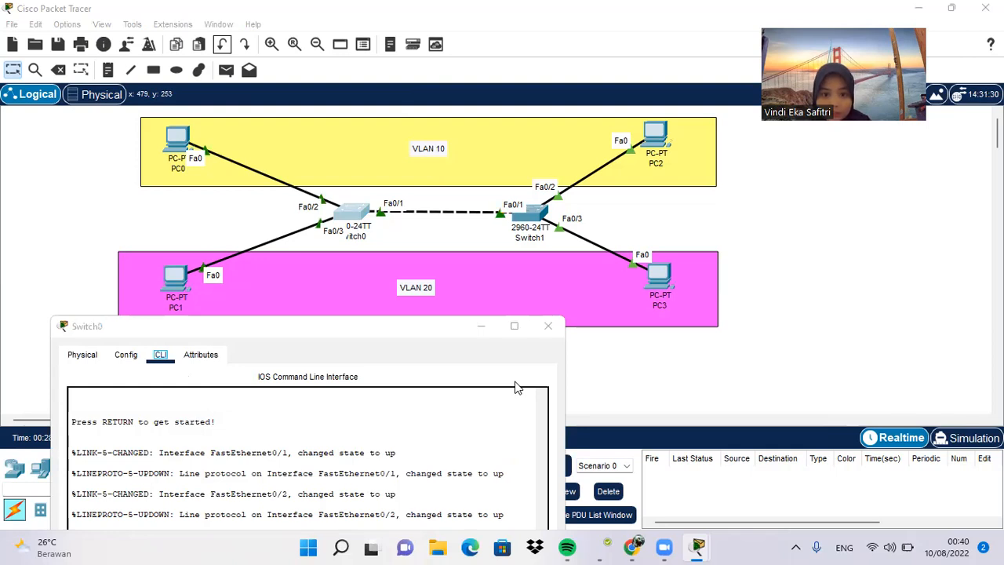
drag(500, 322, 469, 310)
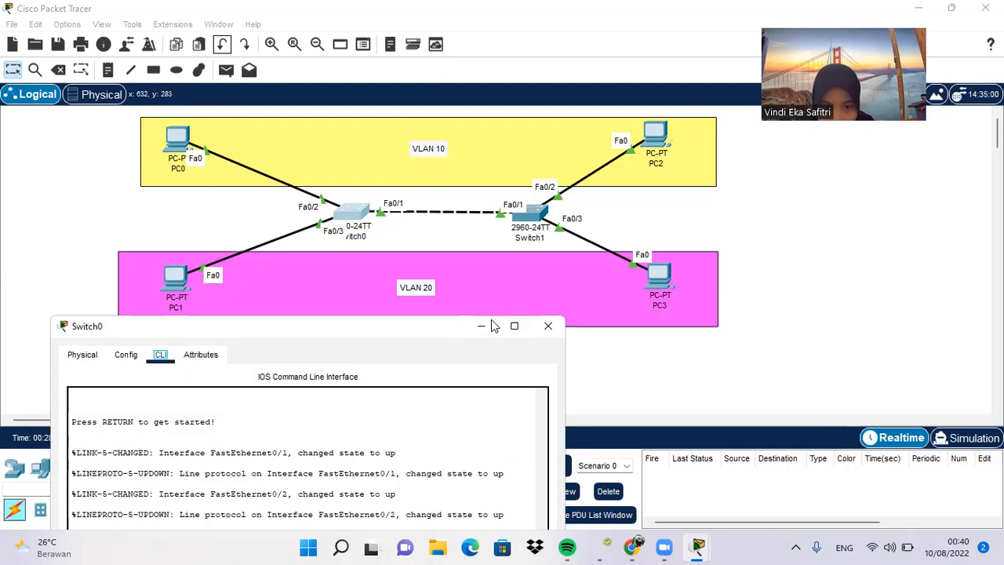
drag(493, 325, 726, 89)
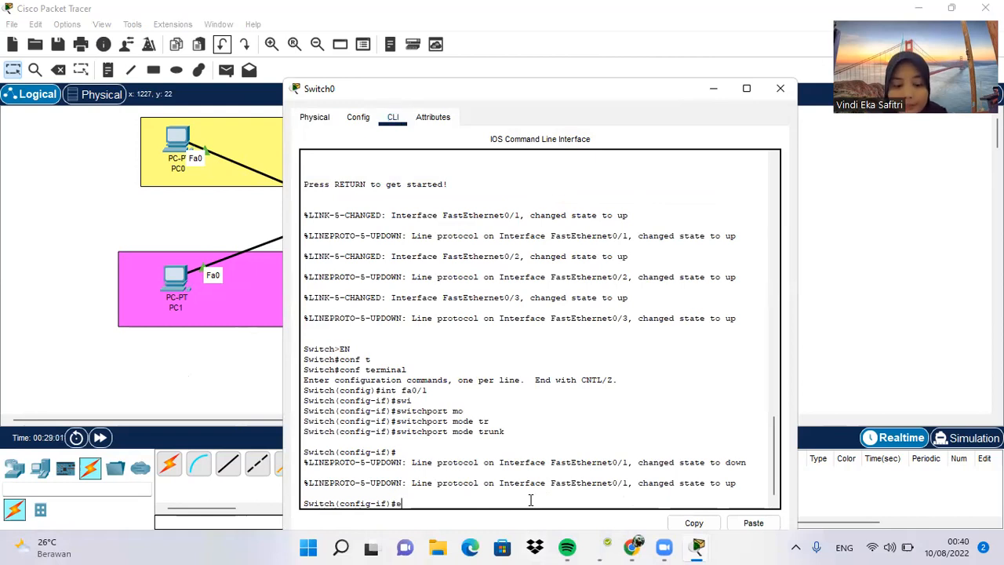
text(ex)
key(Return)
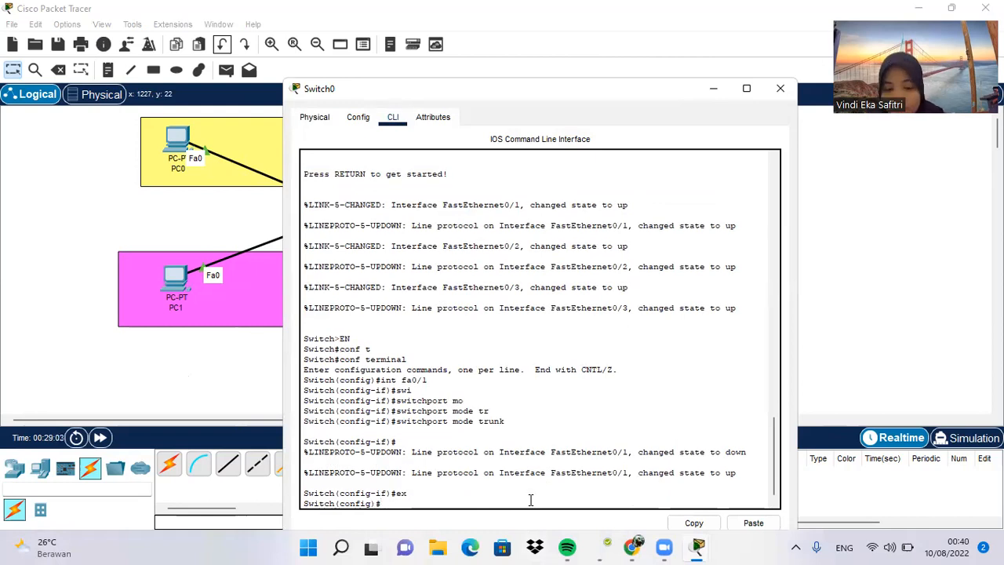
Step: Create VLAN 10 on Switch0 and name it sepuluh
text(name)
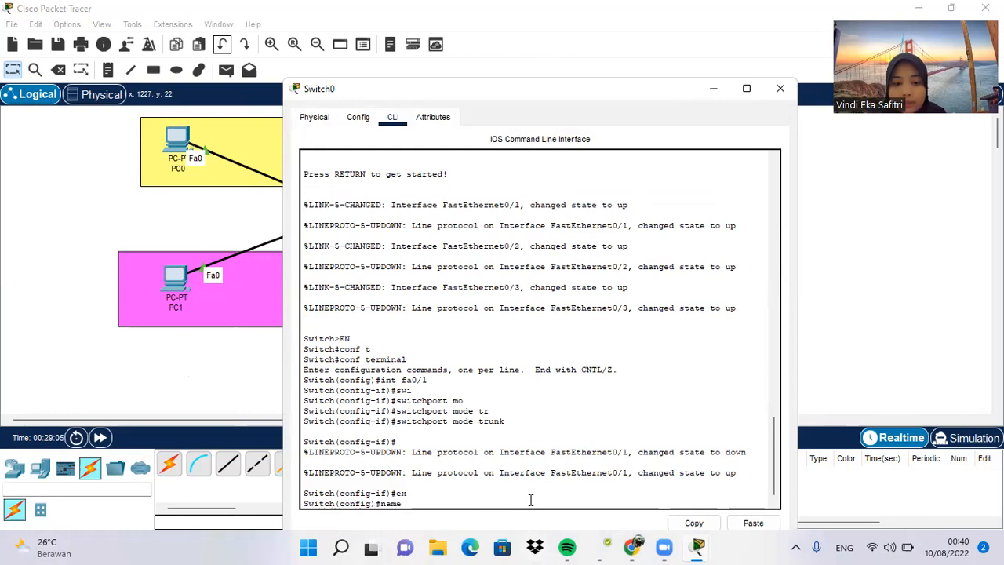
key(BackSpace)
key(BackSpace)
key(BackSpace)
key(BackSpace)
text(vlan 10)
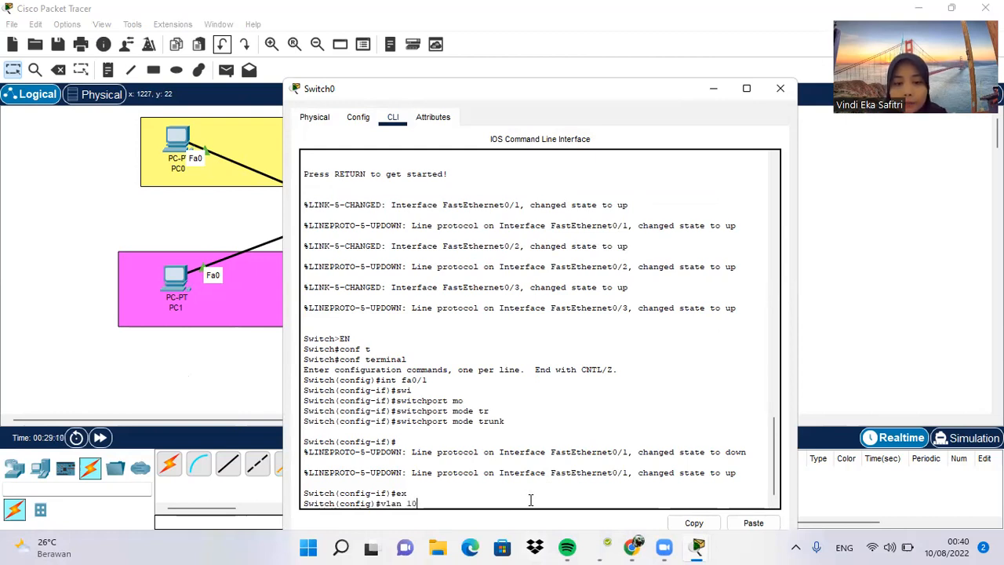
key(Return)
text(name )
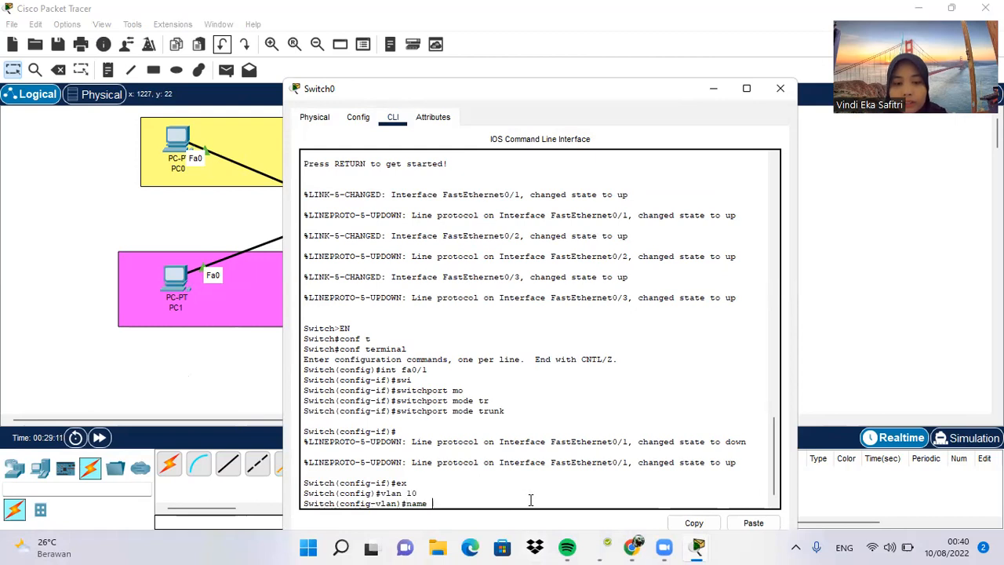
text(sepuluh)
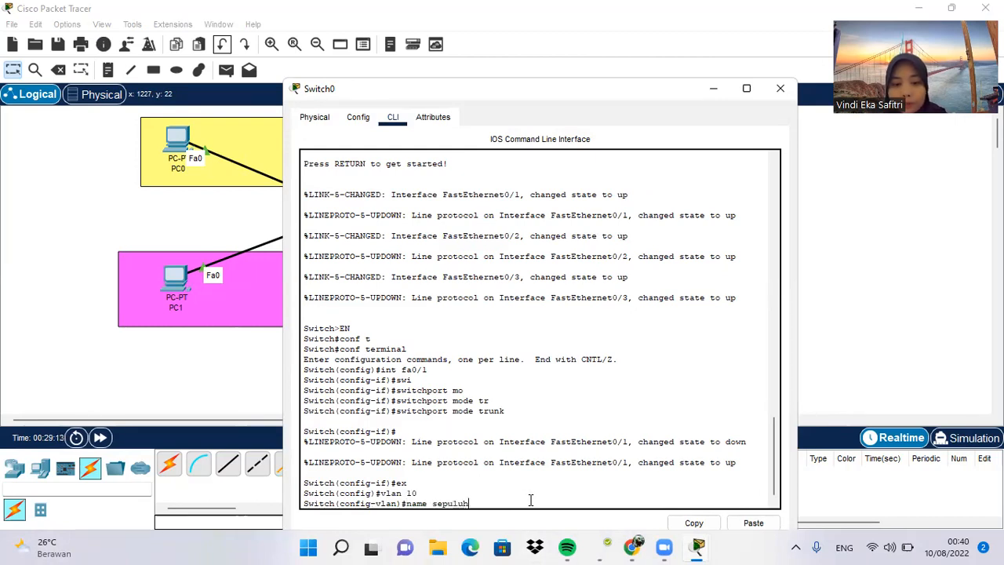
key(Return)
Step: Create VLAN 20 on Switch0 named duapuluh and move the window aside to uncover Switch0 and its PC links
text(vlan)#v)
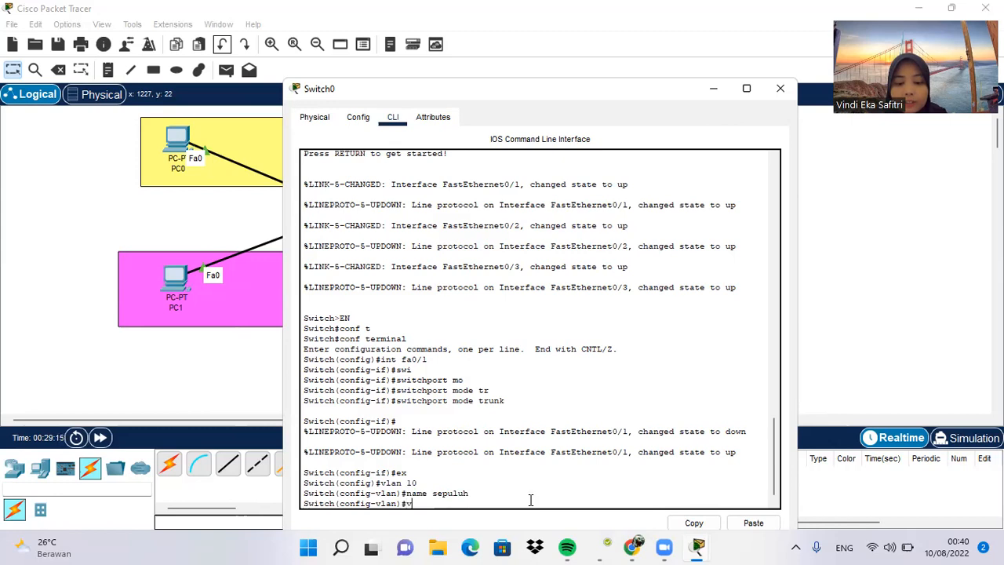
text( 20)
key(Return)
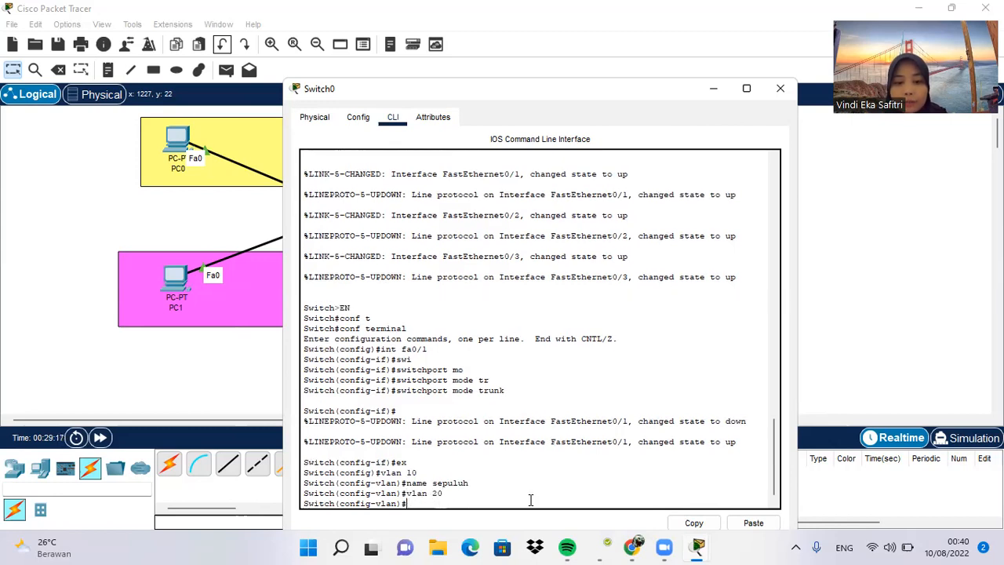
text(name duapuluh)
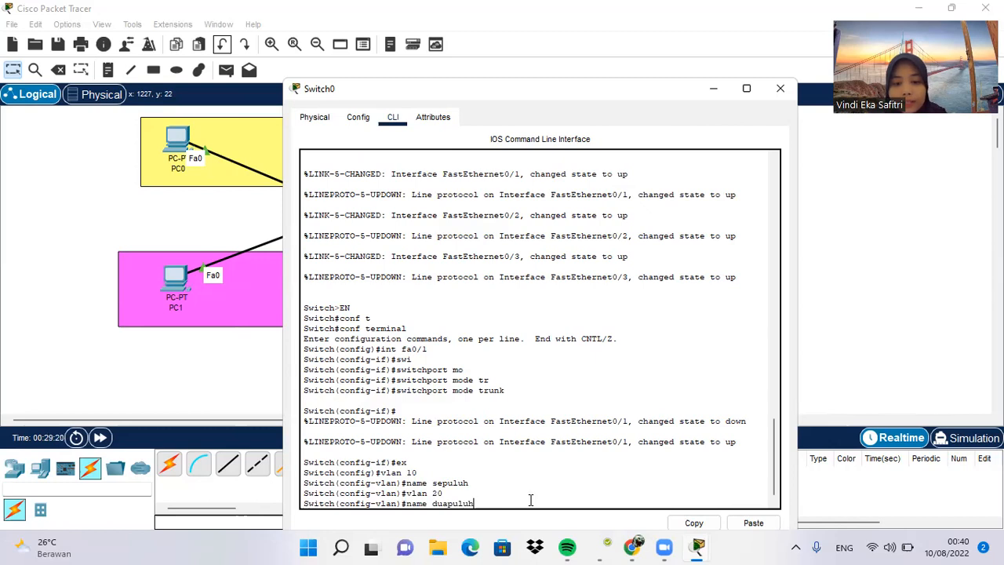
key(Return)
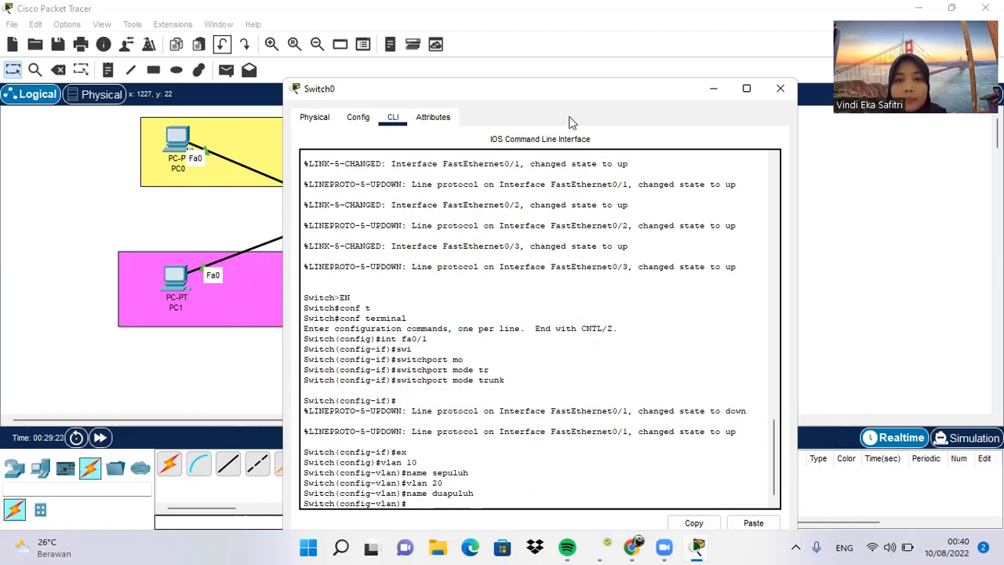
drag(668, 88, 846, 174)
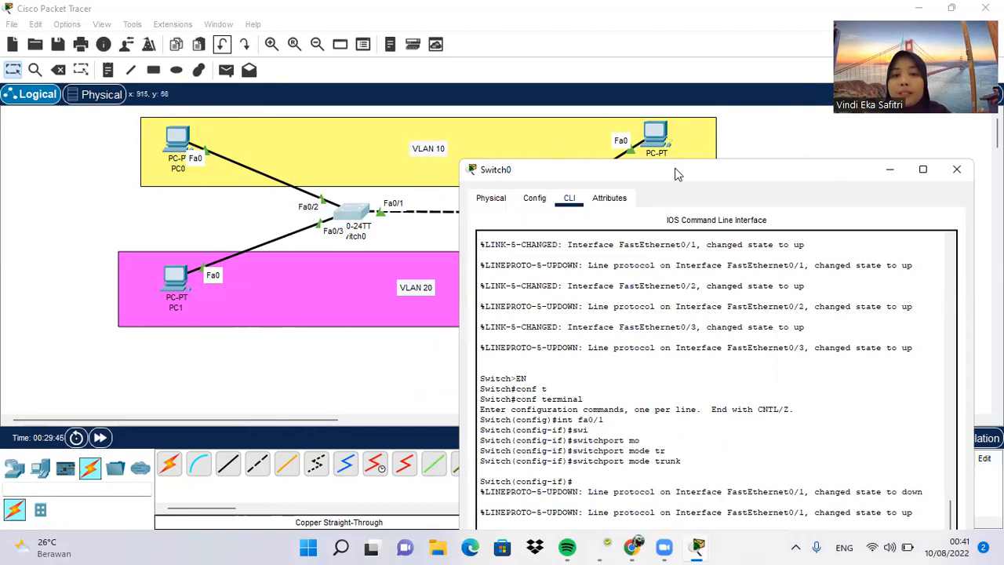
drag(662, 163, 639, 68)
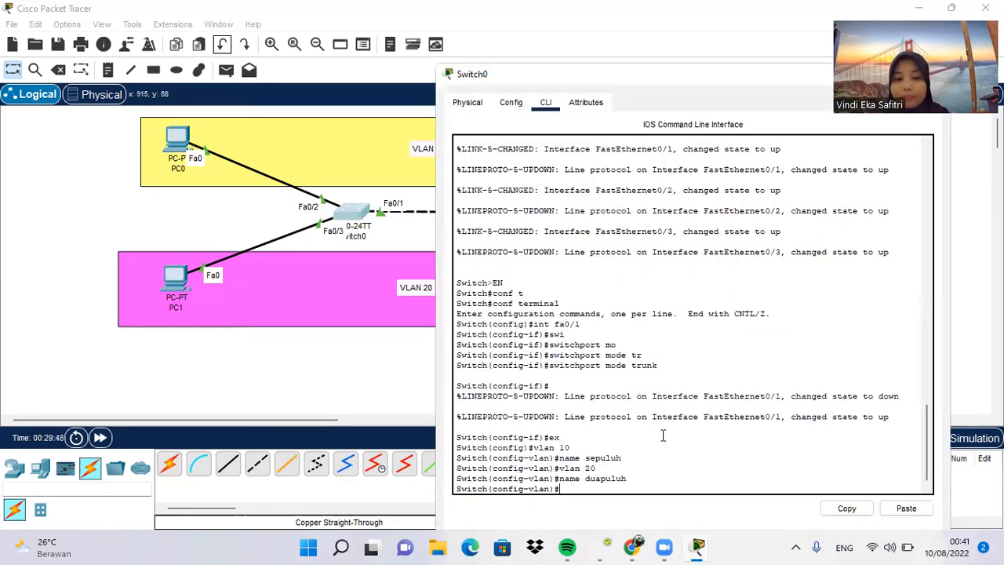
Step: Enter Switch0's fa0/2 interface and set it to switchport mode access
text(int f)
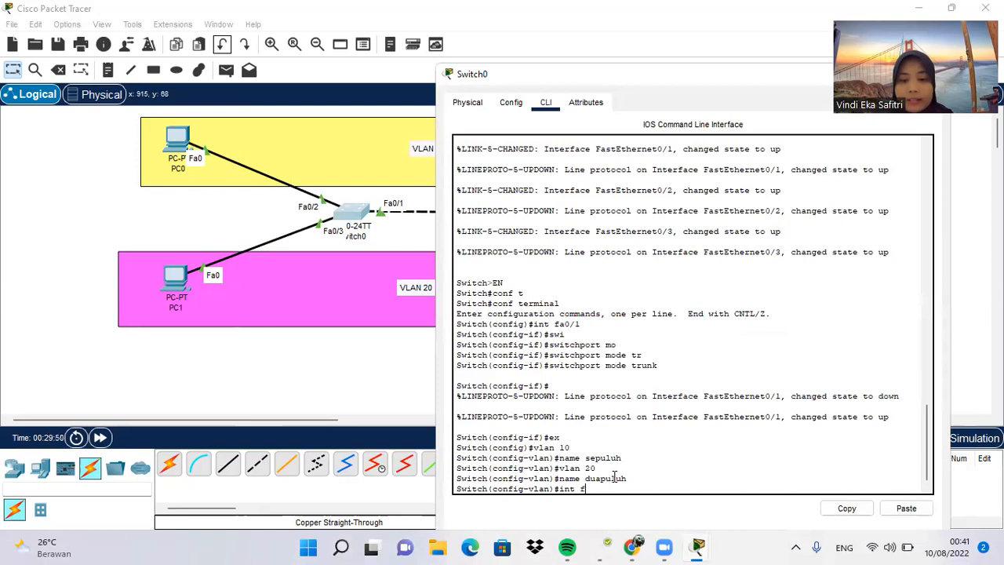
text(a0/2)
key(Return)
text(sw)
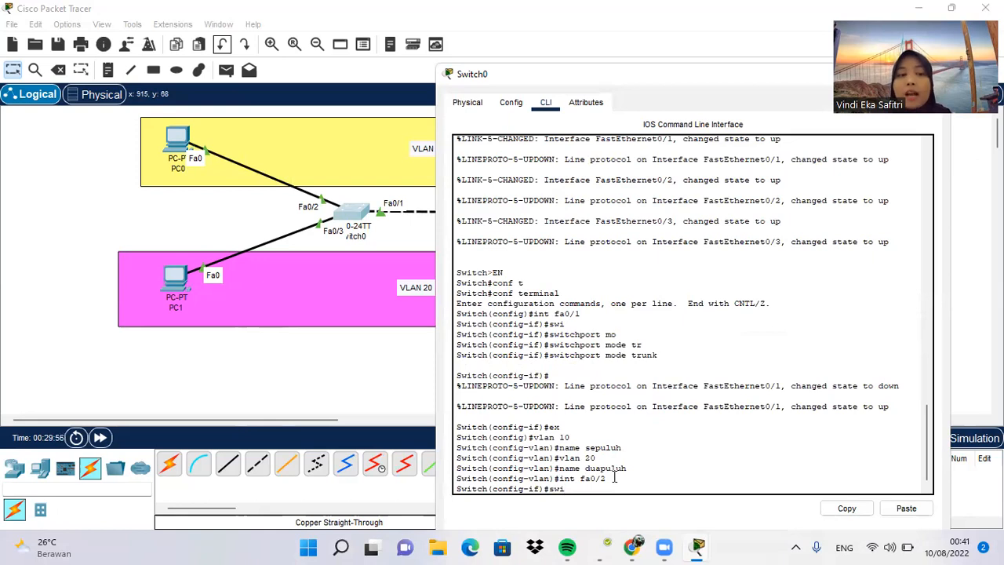
text(i)
key(Tab)
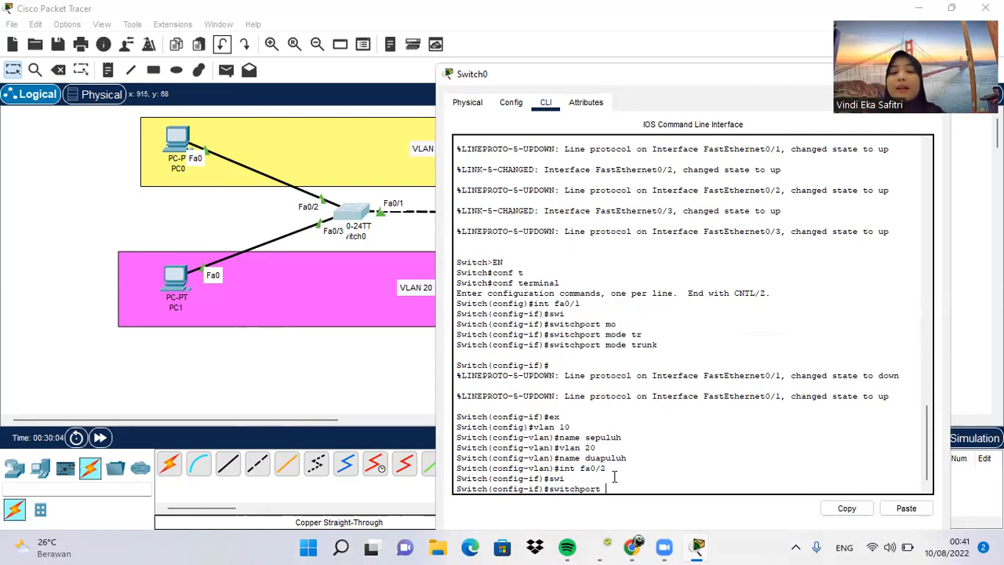
text(mo)
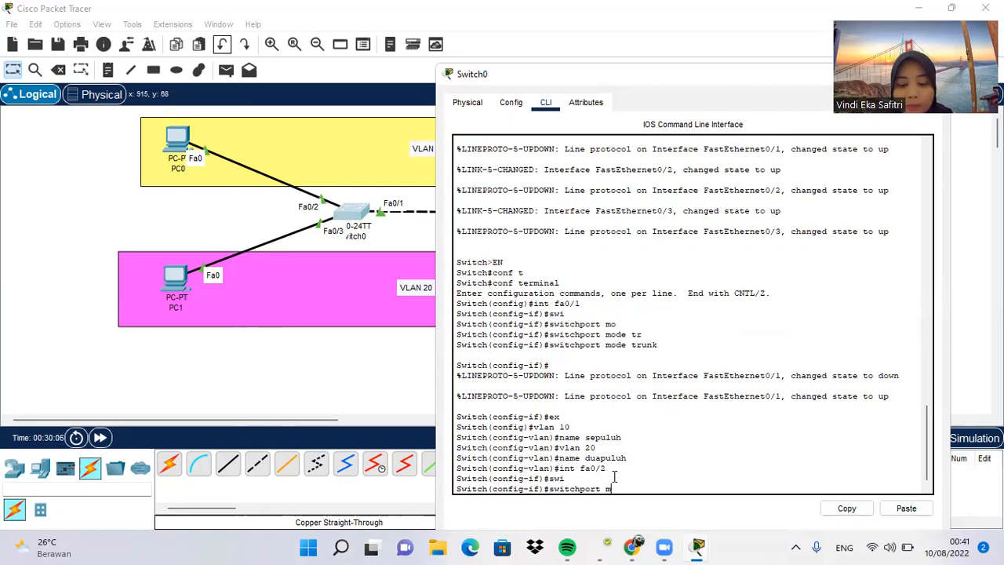
key(Tab)
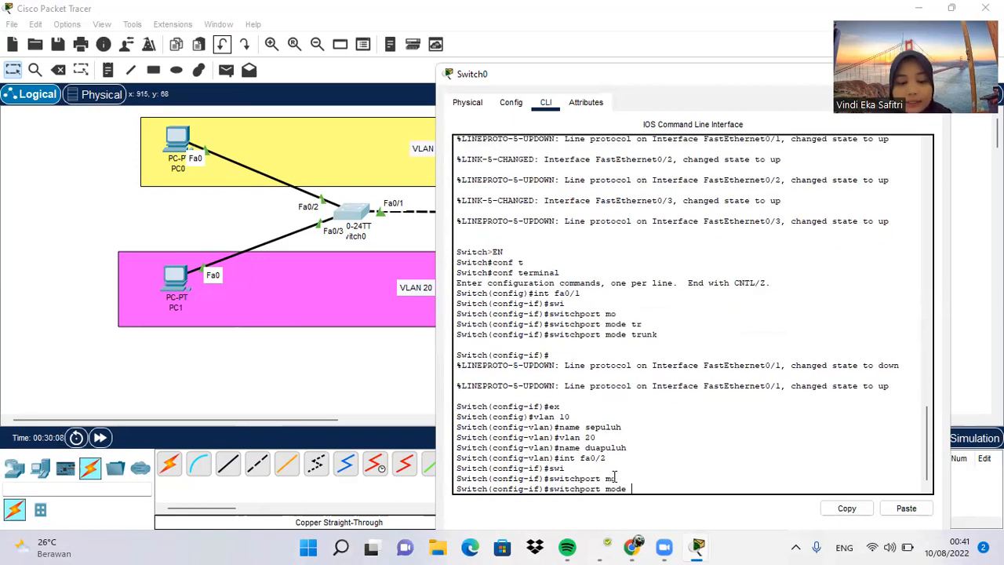
text(ac)
key(Tab)
key(Return)
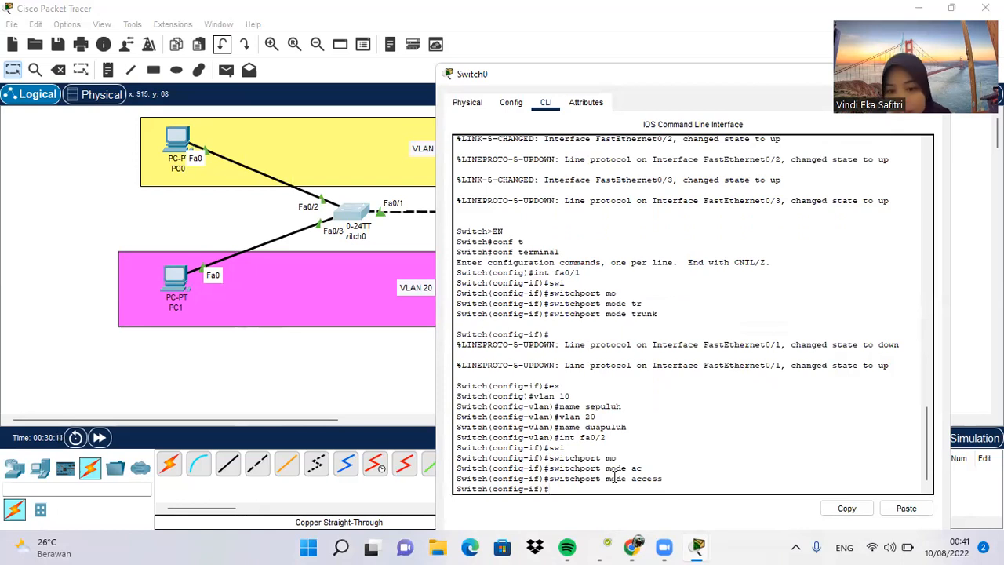
Step: Assign Switch0's fa0/2 interface to VLAN 10 with switchport access vlan 10 and exit interface configuration mode with ex
text(sw)
key(Tab)
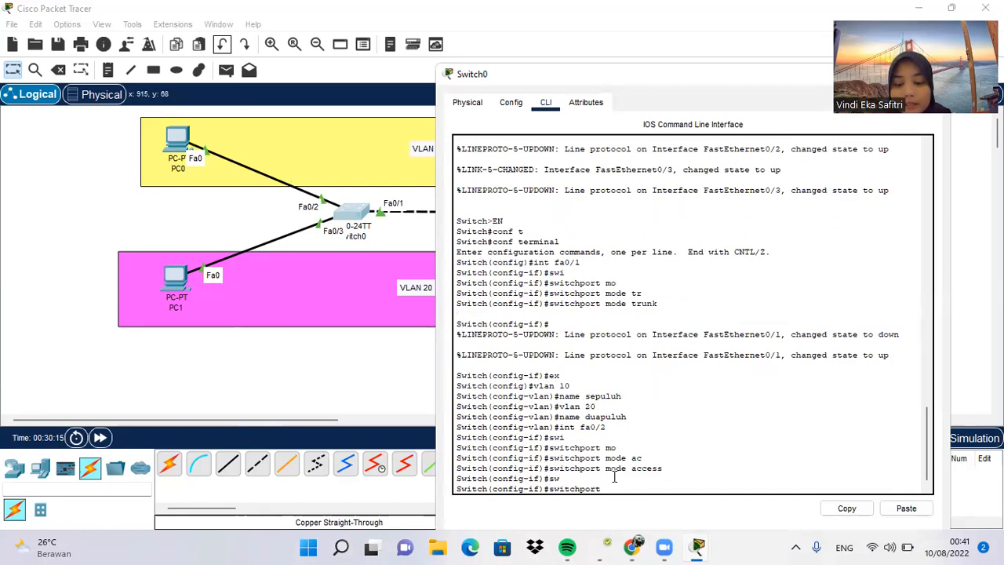
text(ac)
key(Tab)
text(vlan 10)
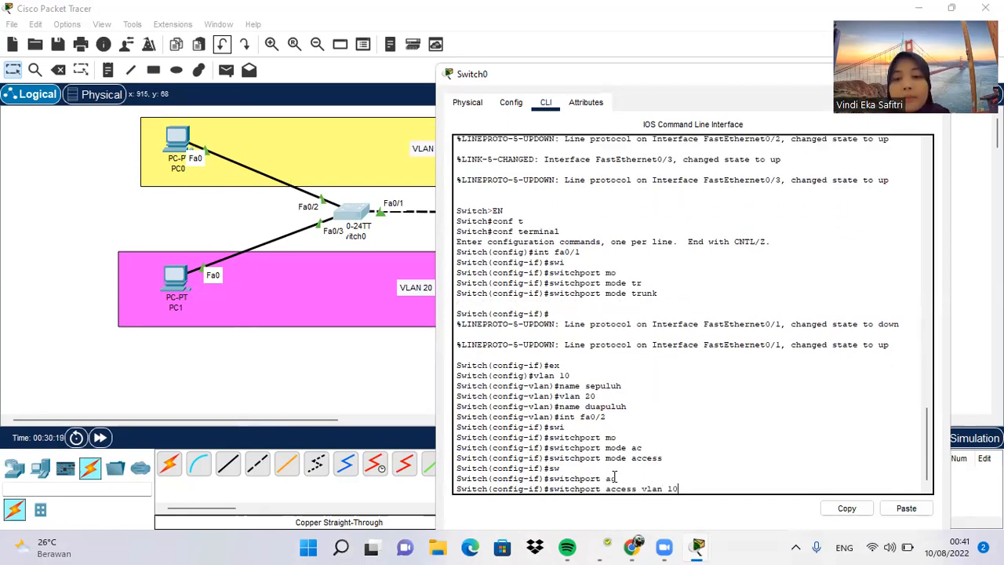
key(Return)
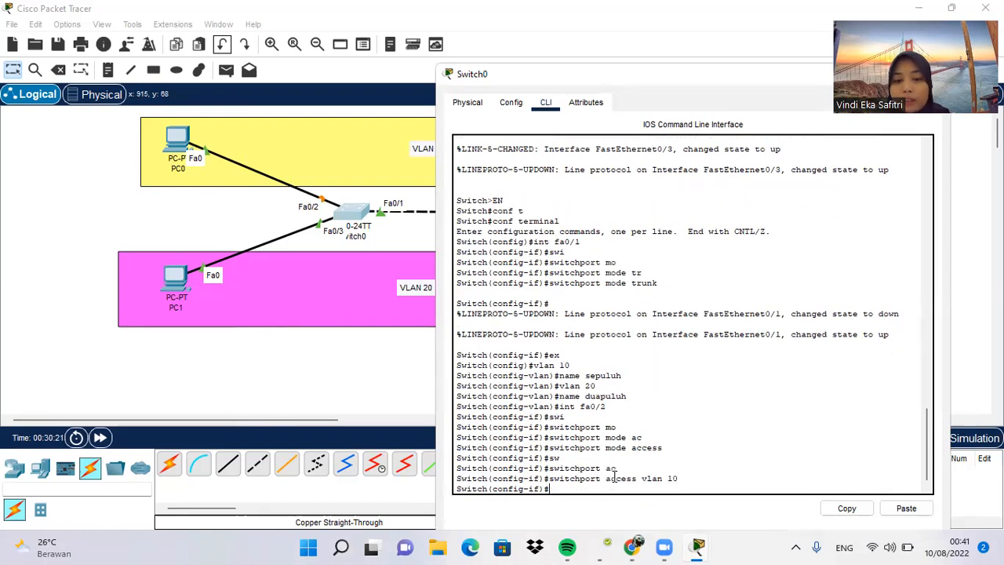
text(ex)
key(Return)
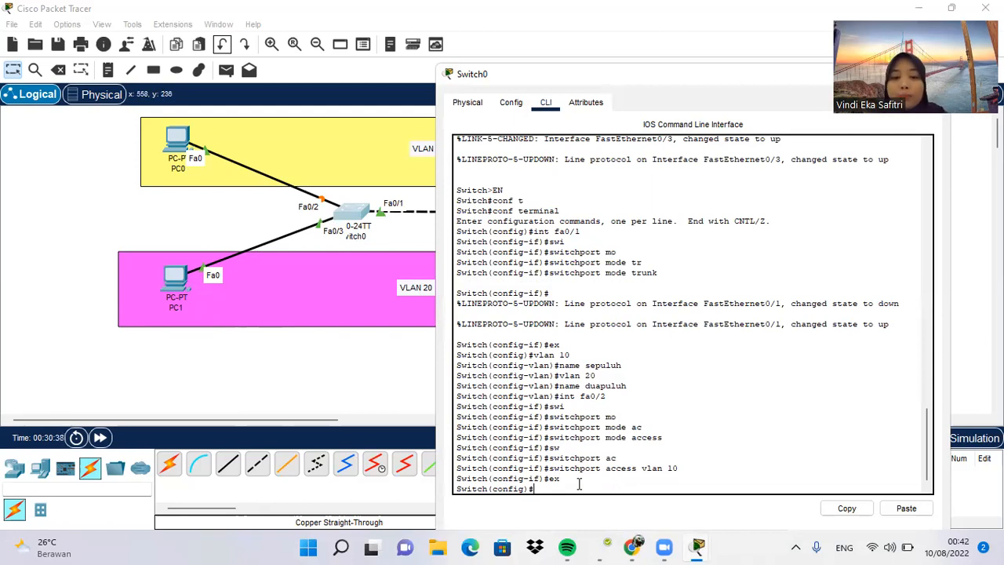
Step: Enter Switch0's fa0/3 interface and set it to switchport mode access
text(int fa)
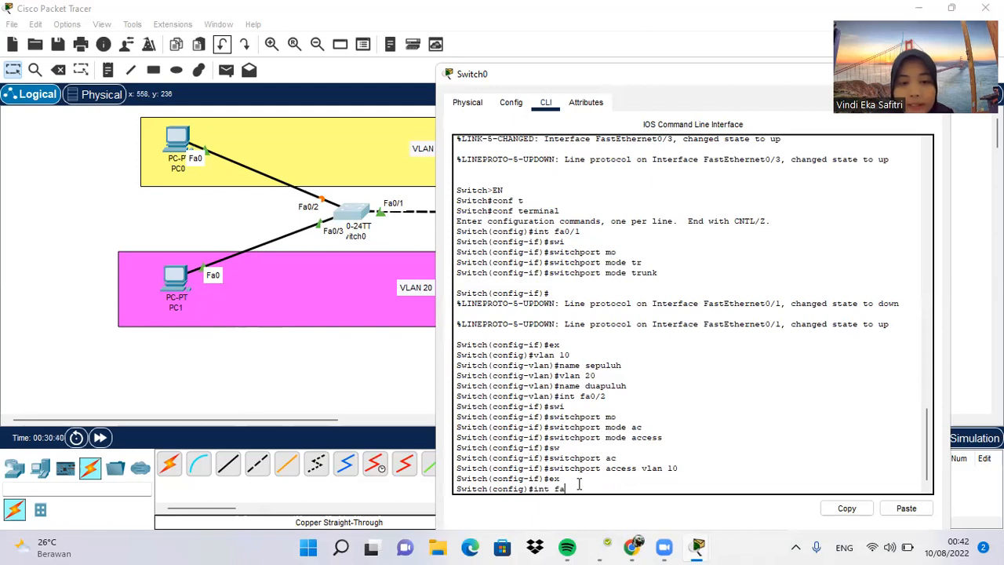
text(0/2)
key(Return)
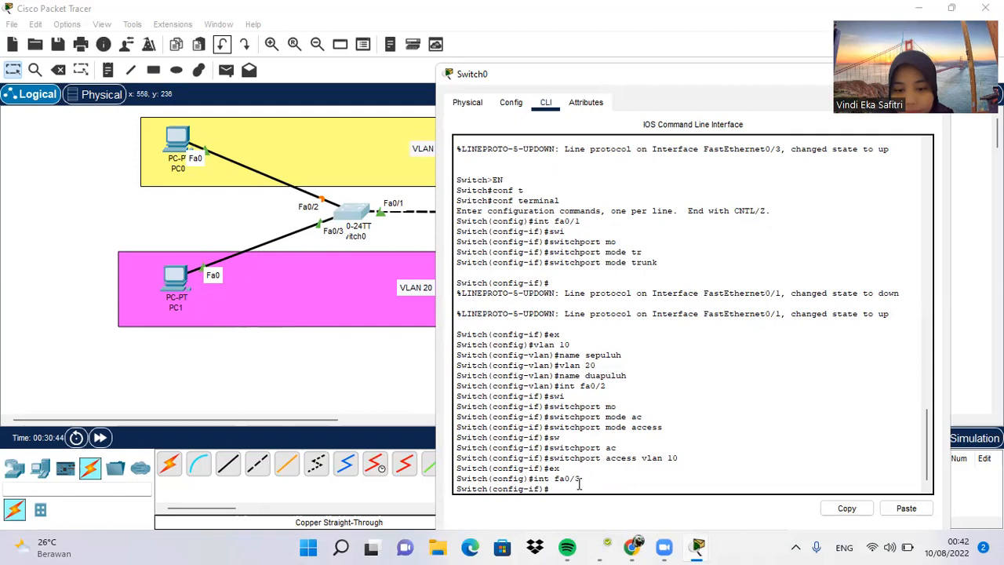
key(BackSpace)
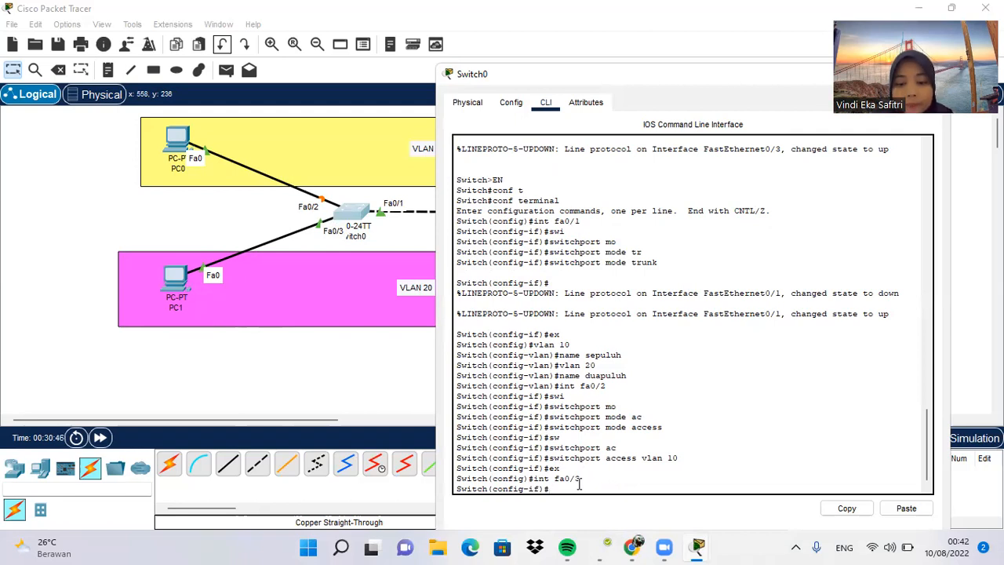
text(swi)
key(Tab)
text(mod)
key(Tab)
text(ac)
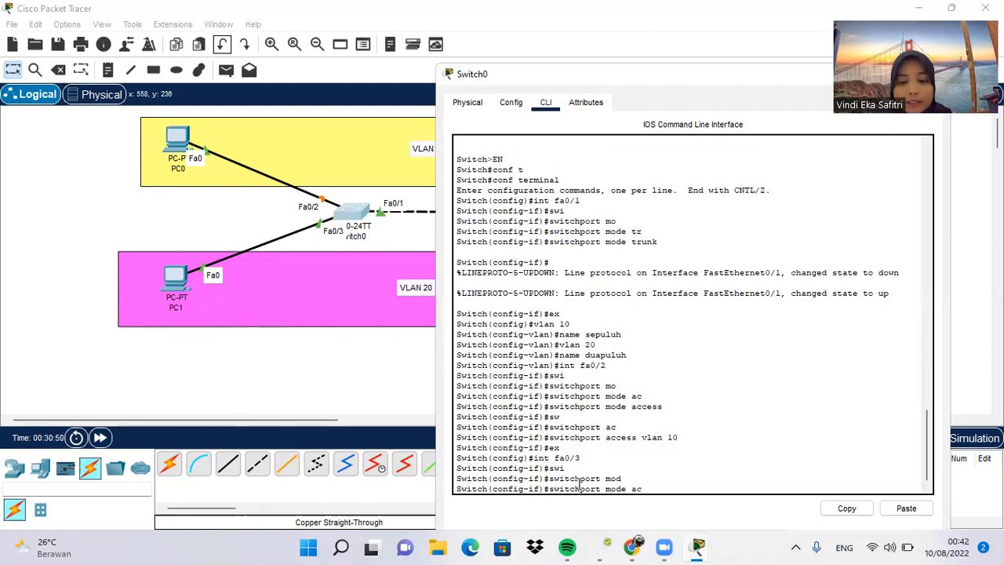
key(Tab)
key(Return)
Step: Assign Switch0's fa0/3 interface to VLAN 20 with switchport access vlan 20
text(sw)
key(Tab)
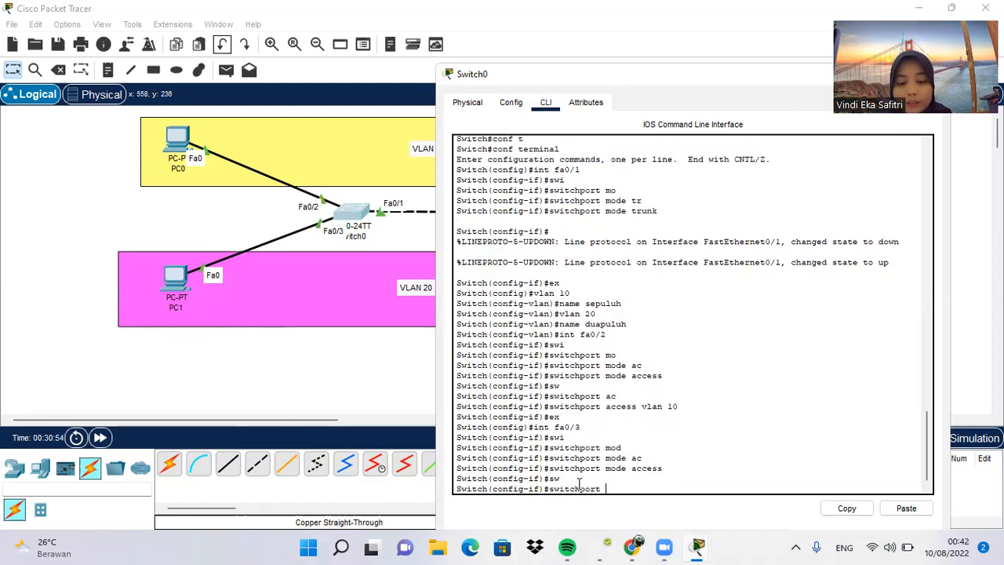
text(vl)
key(Tab)
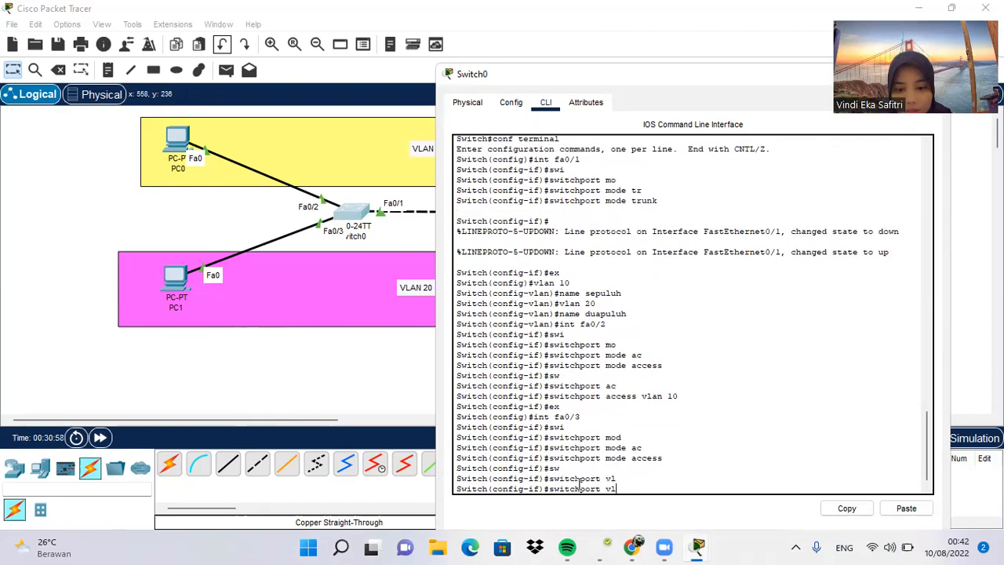
key(BackSpace)
key(BackSpace)
text(av)
key(Tab)
key(BackSpace)
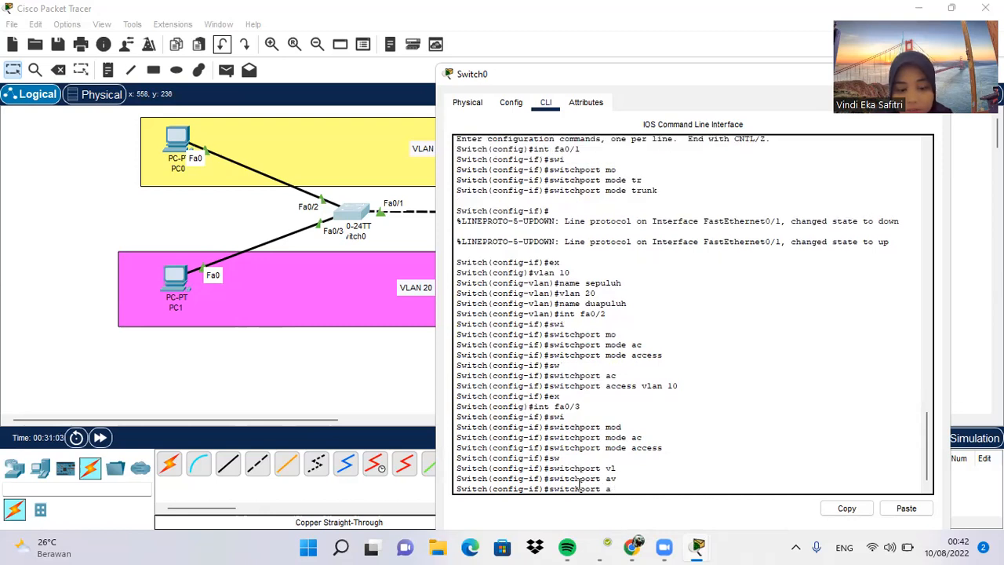
text(ccess)
key(Tab)
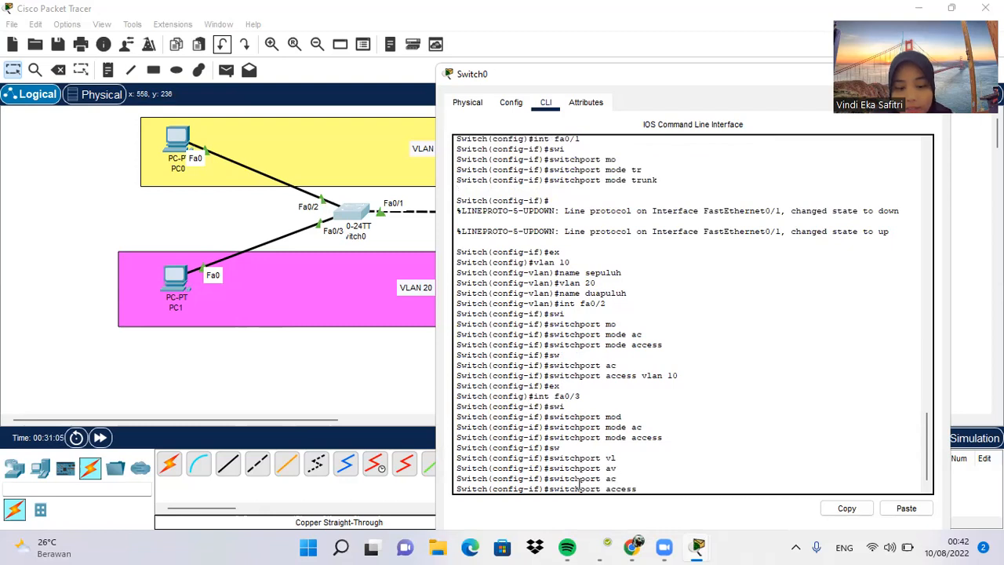
text(v)
key(Tab)
text(20)
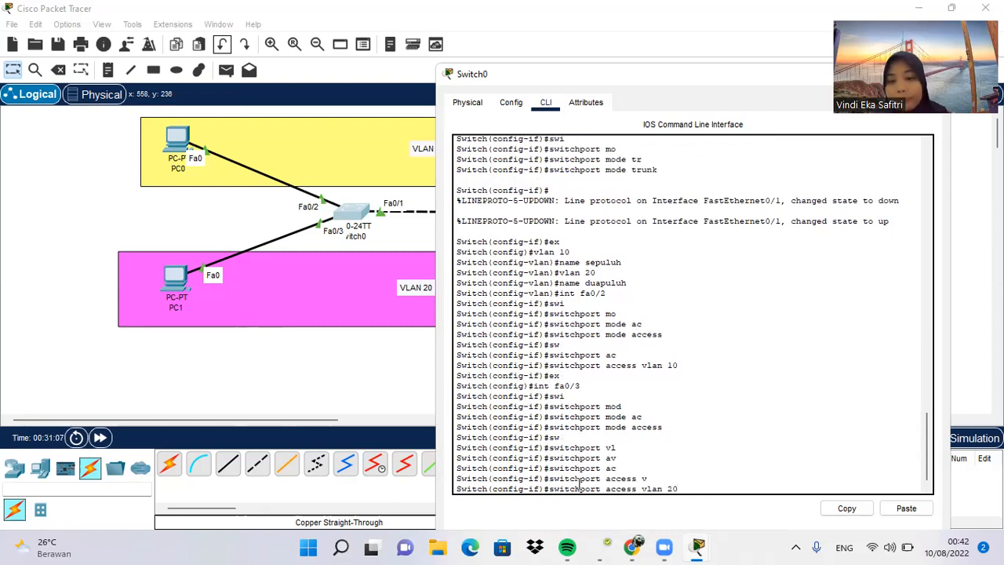
key(Return)
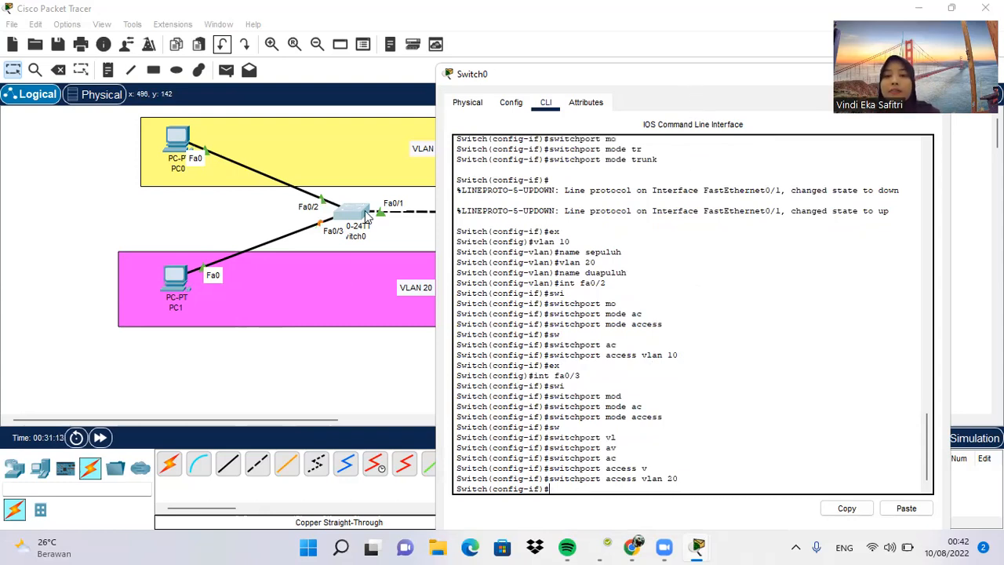
Step: Switch from Switch0's window to Switch1's command line and move it aside to uncover Switch1 and its PC links
click(662, 105)
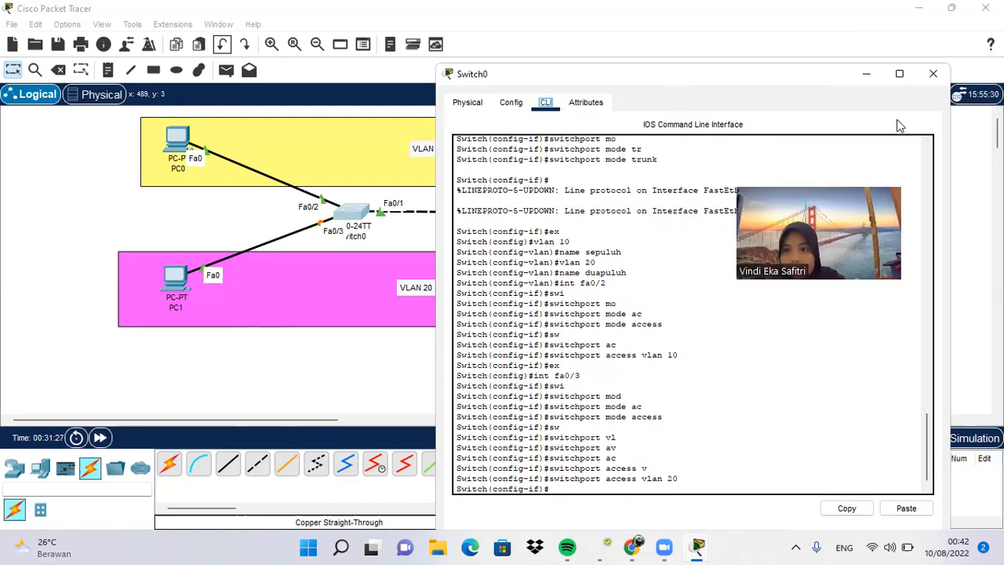
click(933, 74)
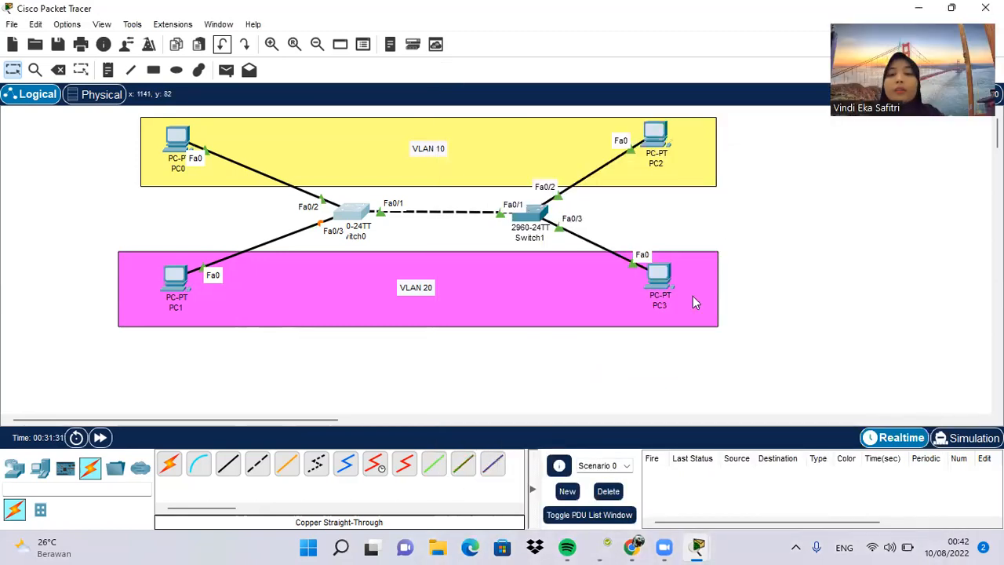
click(531, 213)
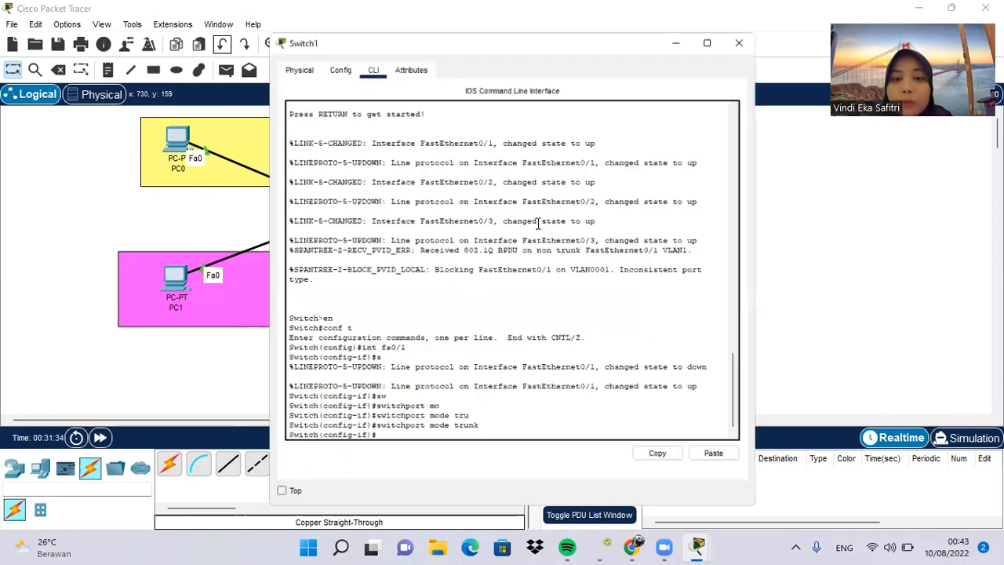
drag(652, 12, 590, 36)
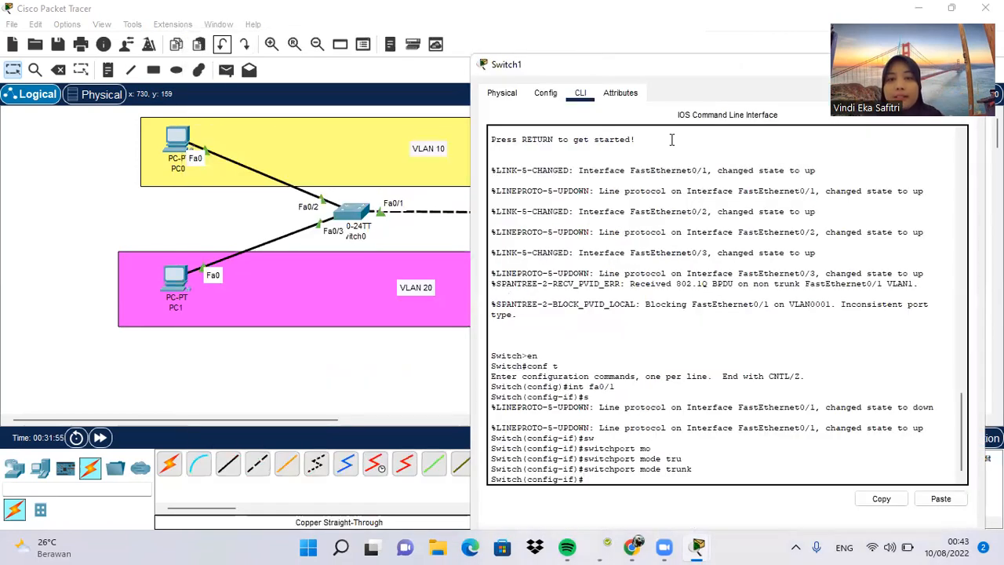
drag(727, 72, 277, 63)
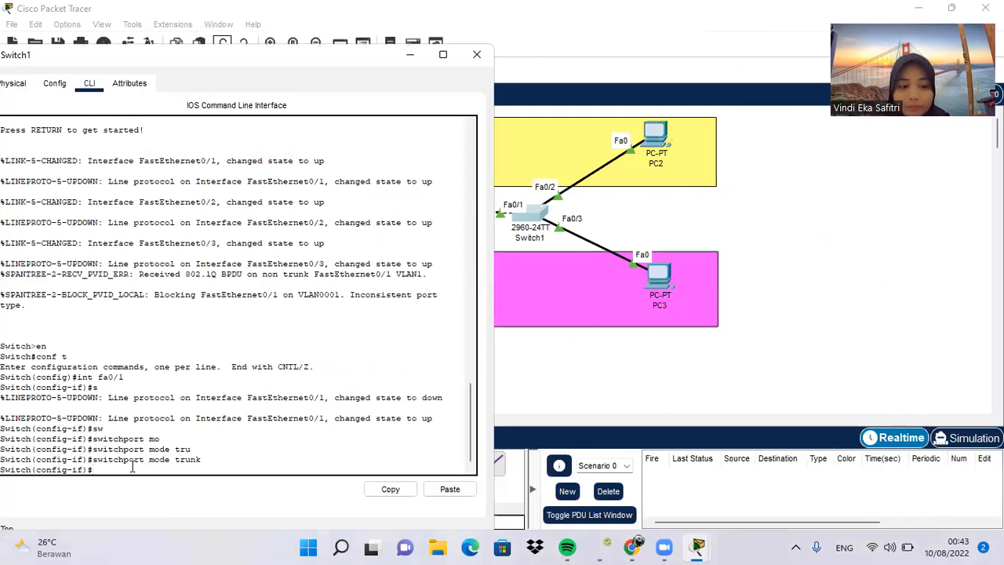
Step: Exit interface configuration mode on Switch1 with ex and create VLAN 10 named sepuluh
text(ex)
key(Return)
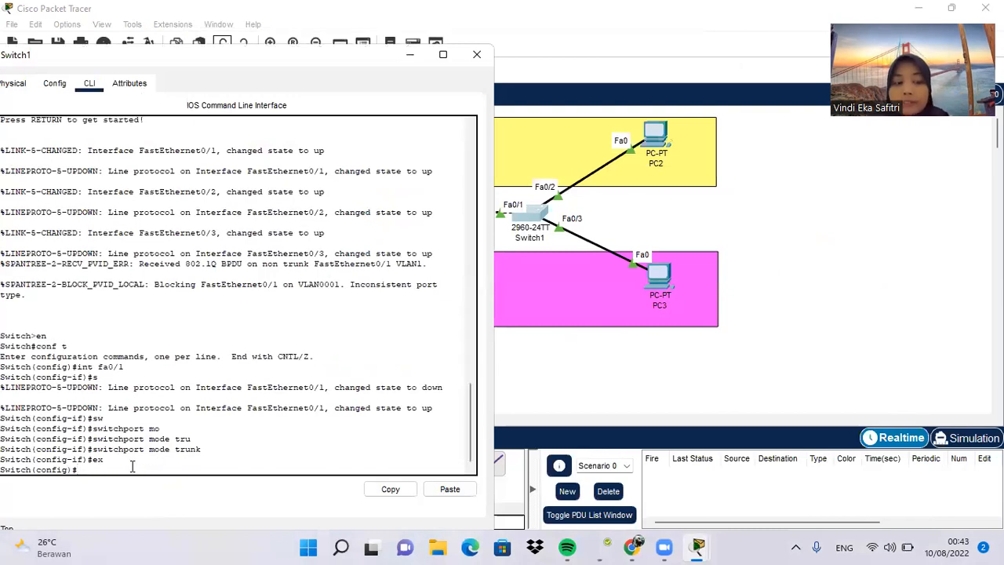
text(v)
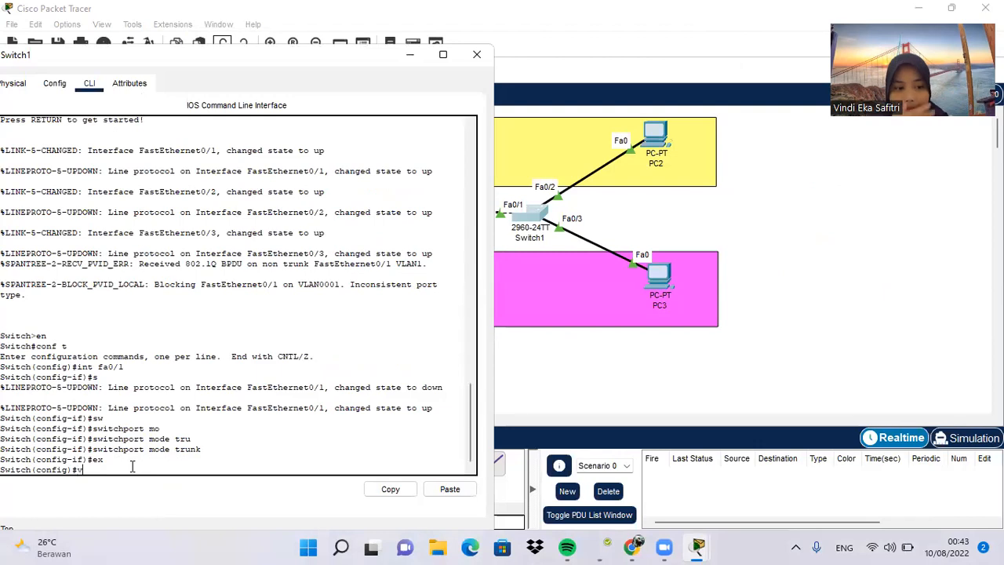
text(lan 10)
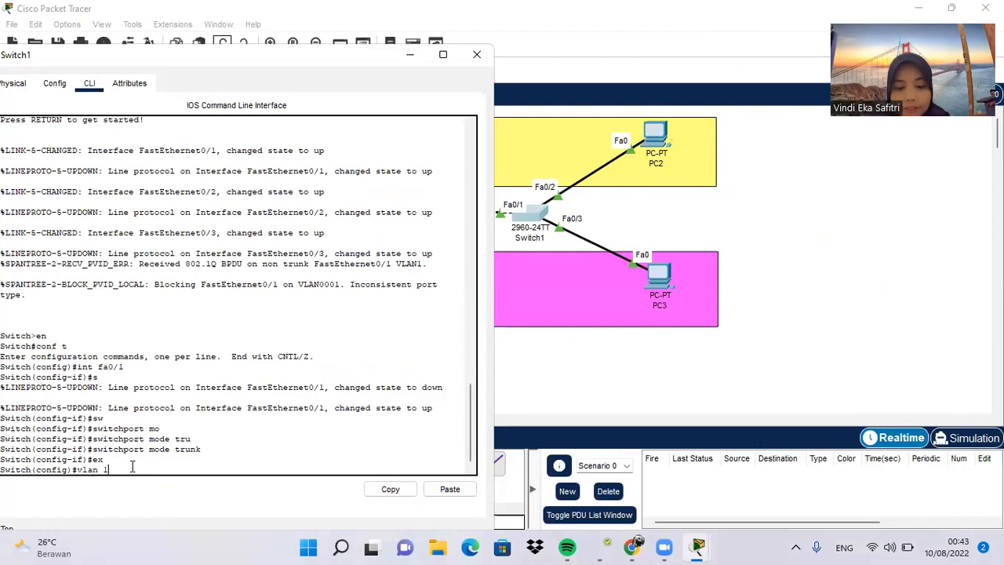
key(Return)
text(name sepuluh)
key(Return)
Step: Create VLAN 20 on Switch1 and name it duapuluh
text(vlan 20)
key(Return)
text(name )
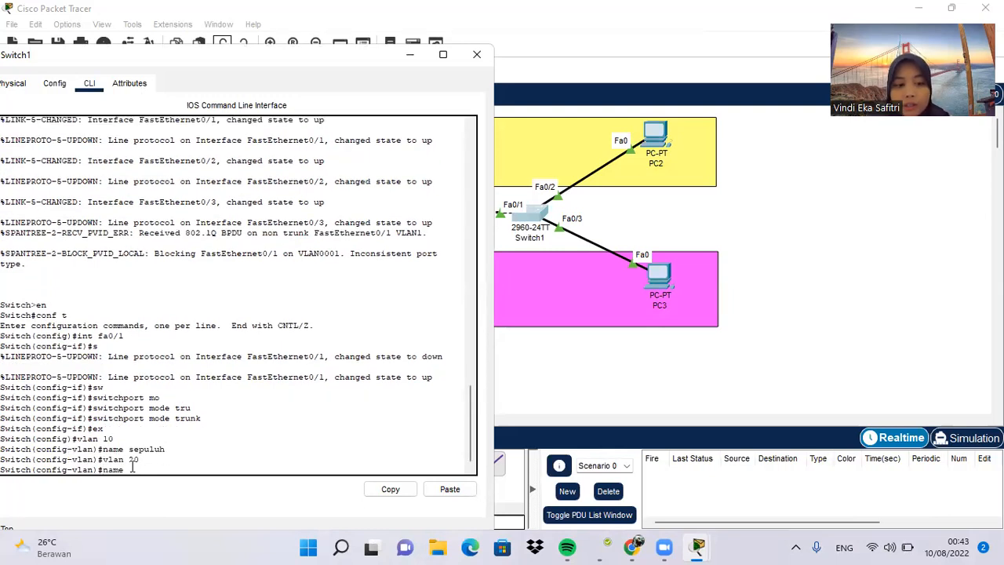
text(duapuluh)
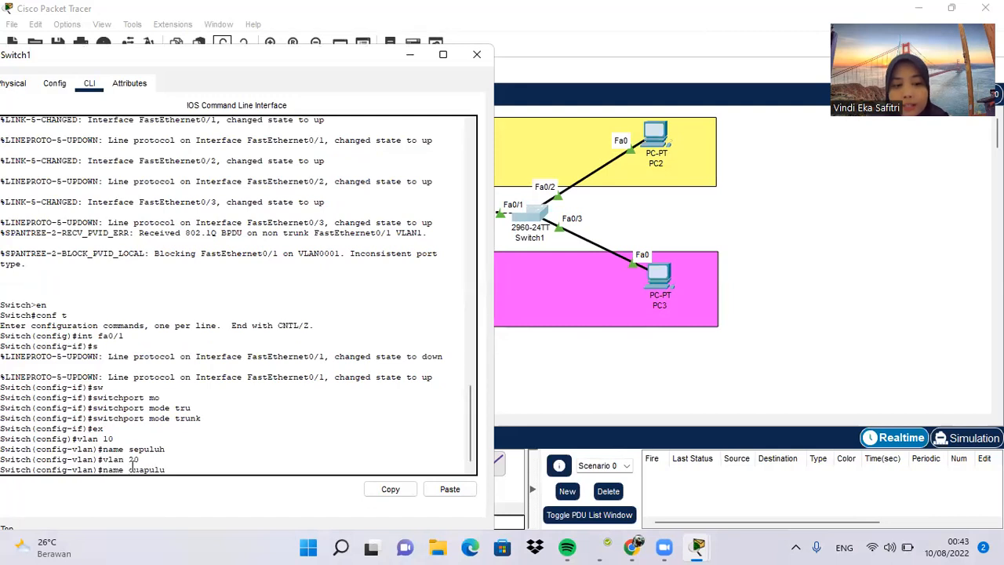
key(Return)
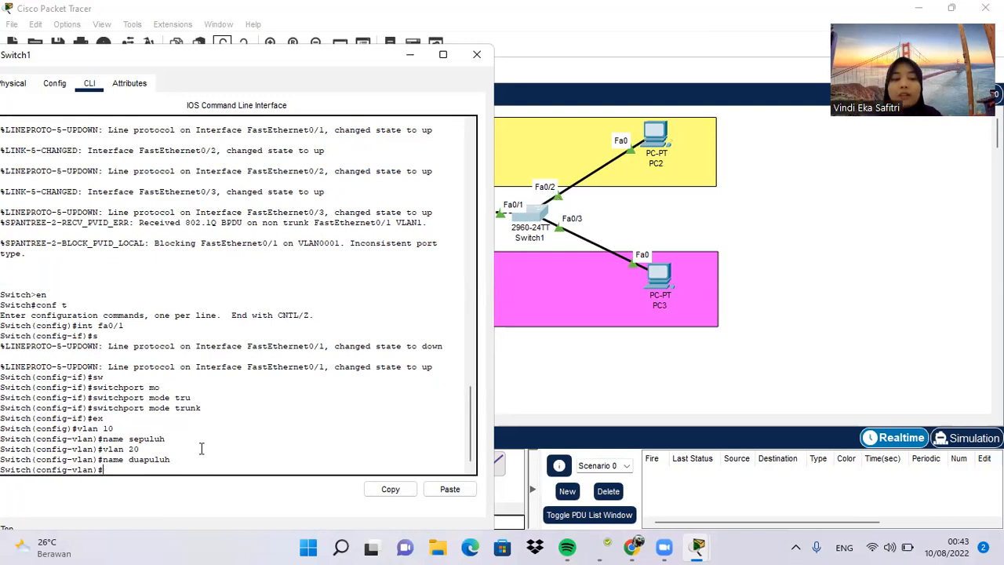
Step: Enter Switch1's fa0/2 interface configuration and set the port to access mode with switchport mode access
text(int f)
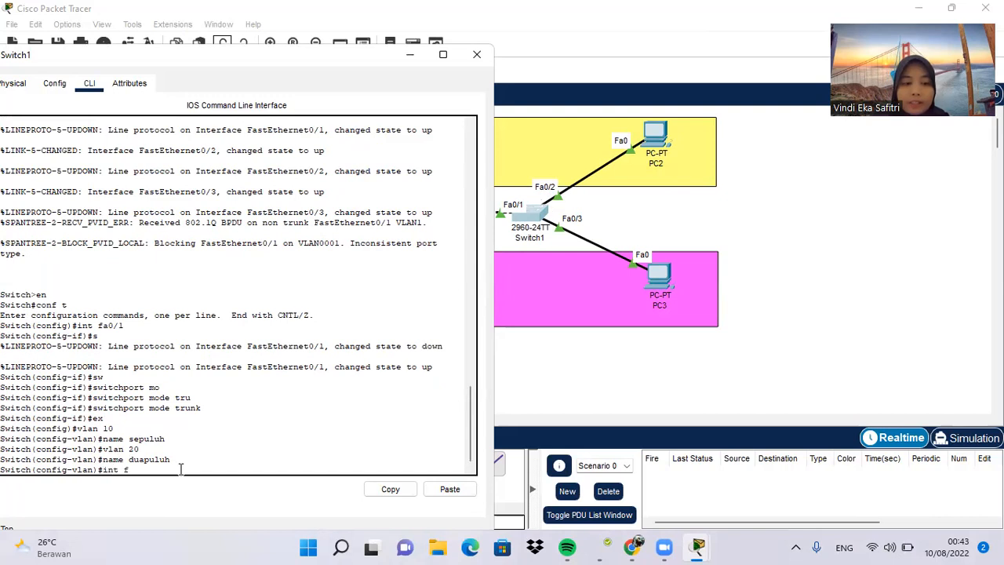
text(a0/2)
key(Return)
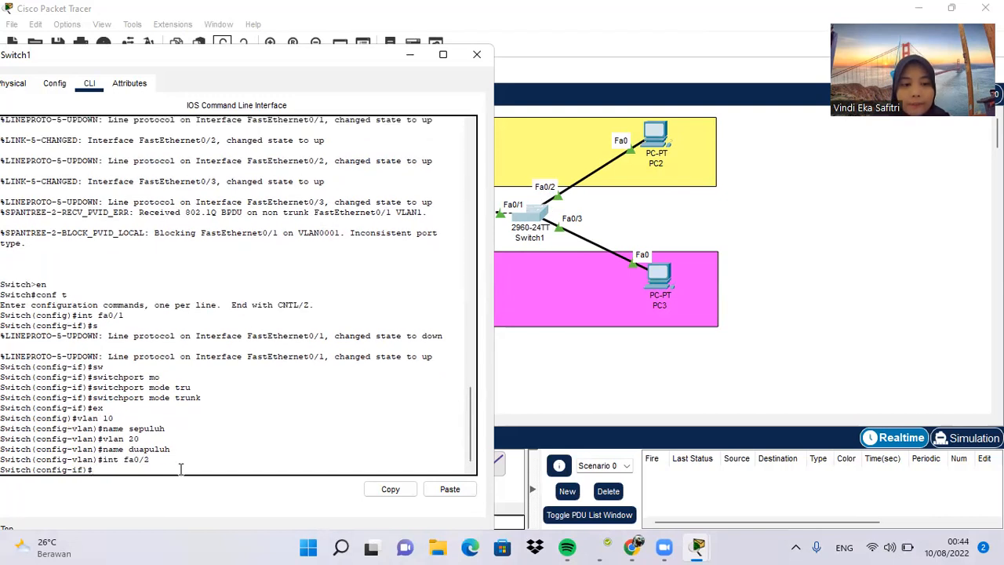
text(sw)
key(Tab)
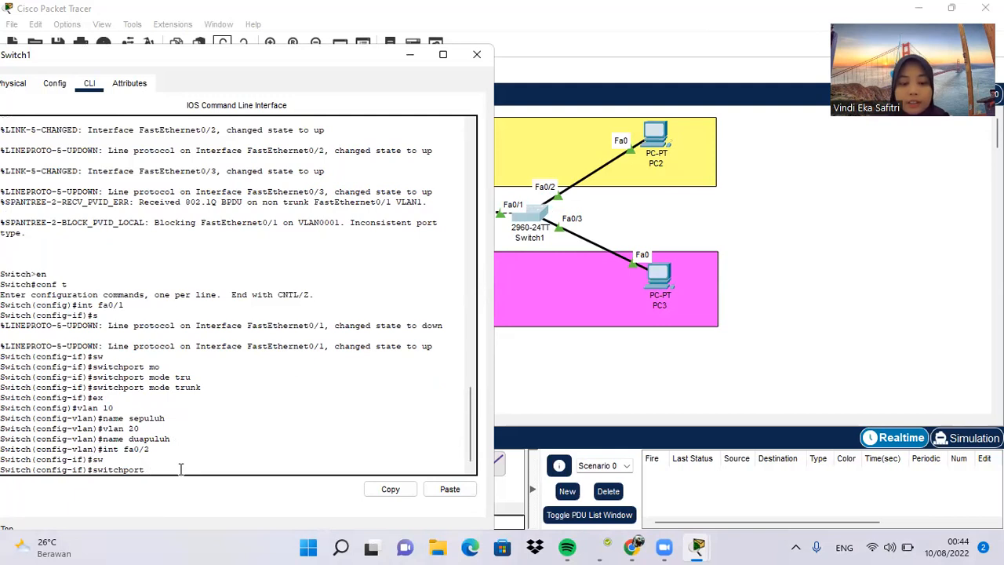
text(mode a)
key(Tab)
text(ac)
key(Tab)
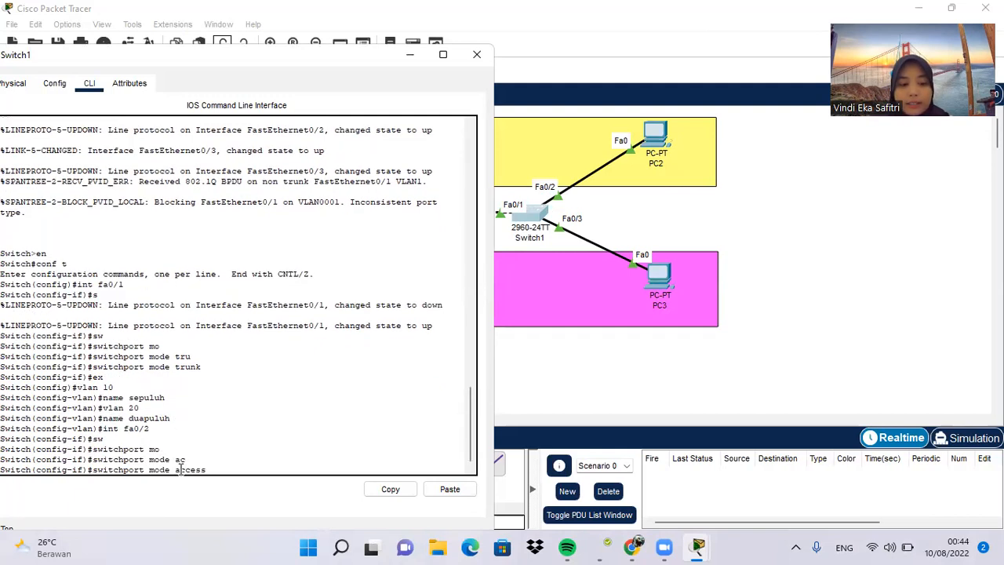
key(Return)
Step: Assign Switch1's fa0/2 interface to VLAN 10 with switchport access vlan 10
text(sw)
key(Tab)
text(ac)
key(Tab)
text(vla)
key(Tab)
text(10)
key(Return)
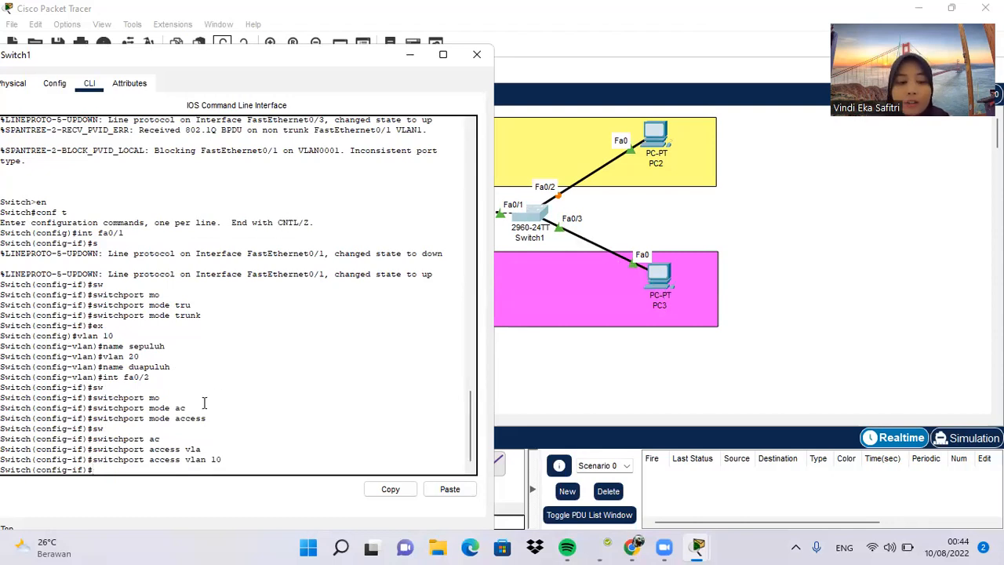
Step: Enter Switch1's fa0/3 interface configuration and set the port to access mode with switchport mode access
text(int)
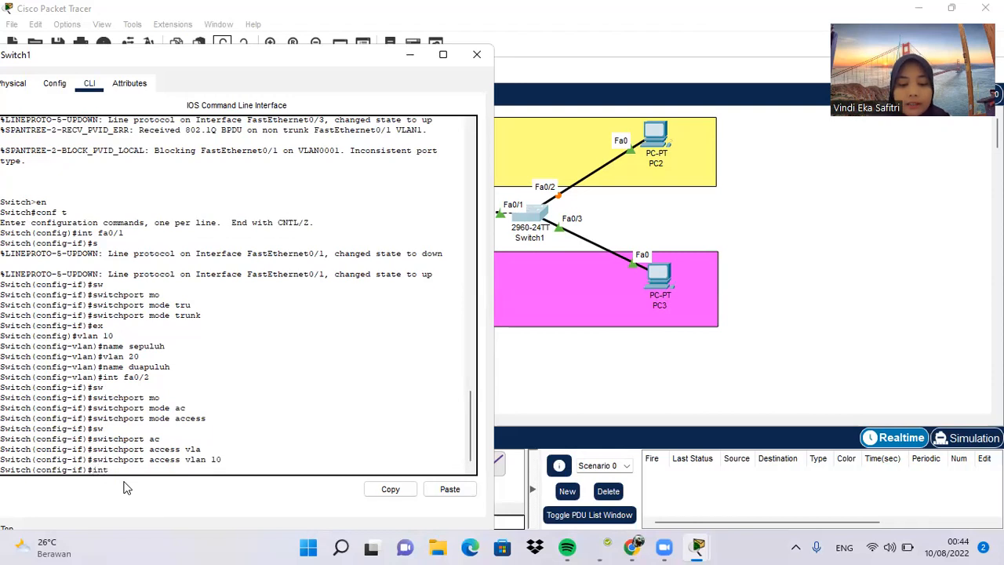
text( fa0/3)
key(Return)
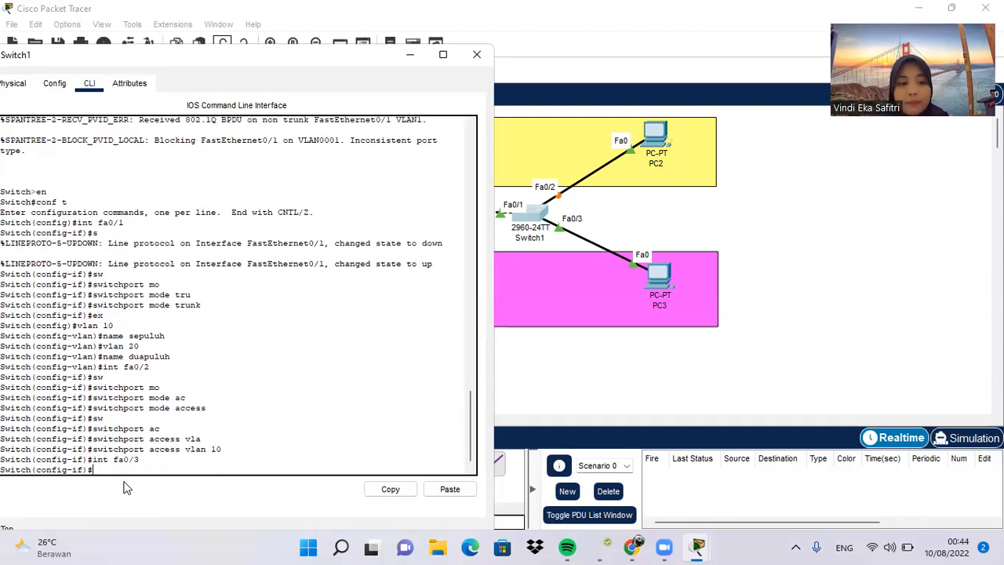
text(sw)
key(Tab)
text(mod)
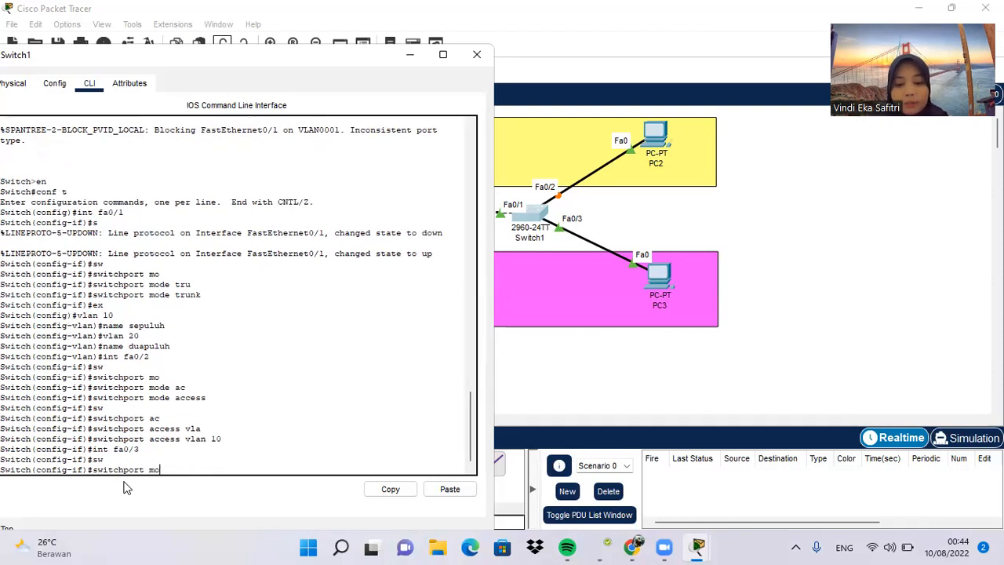
key(Tab)
text(ac)
key(Tab)
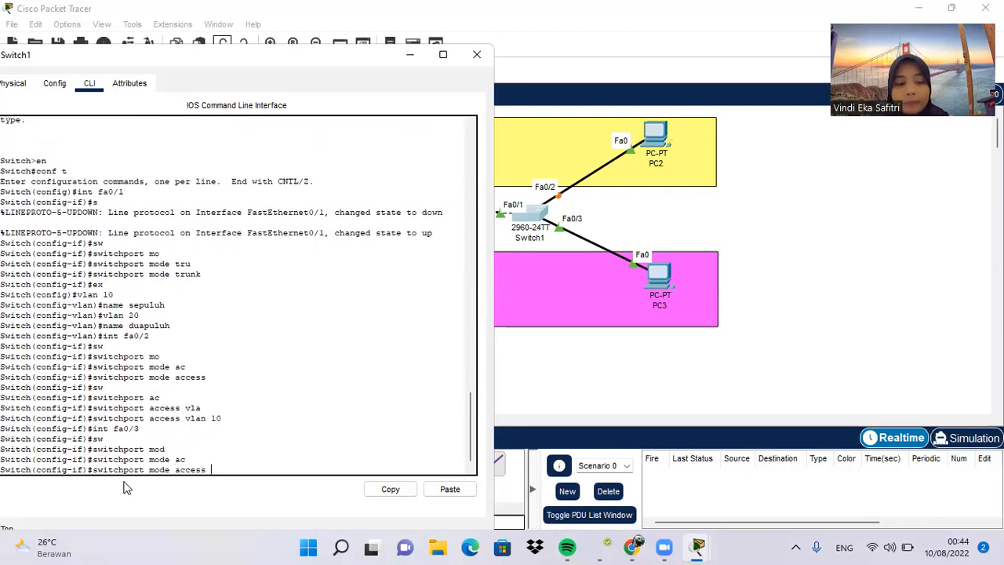
key(Return)
Step: Assign Switch1's fa0/3 interface to VLAN 20 with switchport access vlan 20
text(switchport a)
key(Tab)
text(ac)
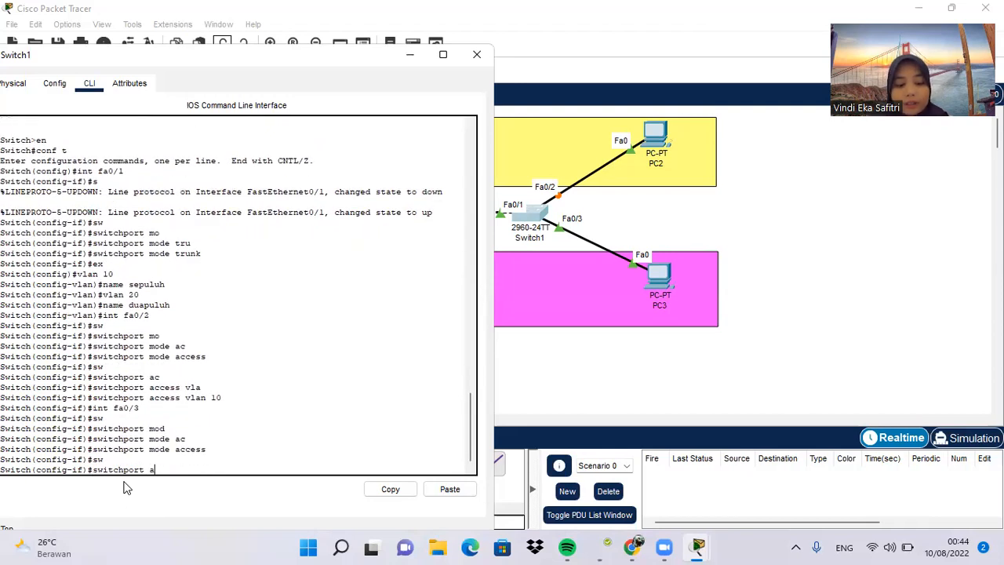
key(Tab)
text(vl)
key(Tab)
text(20)
key(Return)
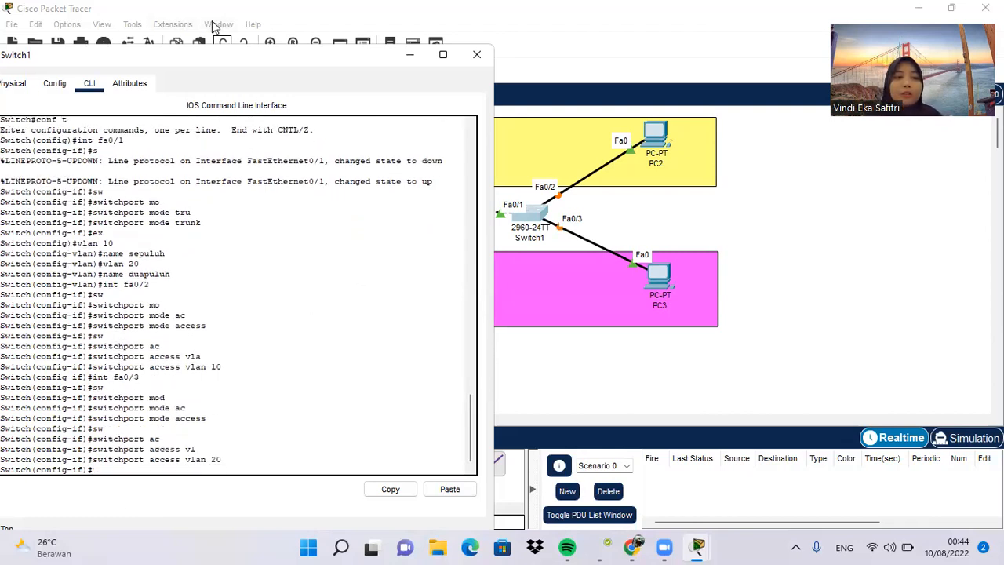
Step: Close Switch1's configuration window and fast-forward the network time so the links converge
click(216, 43)
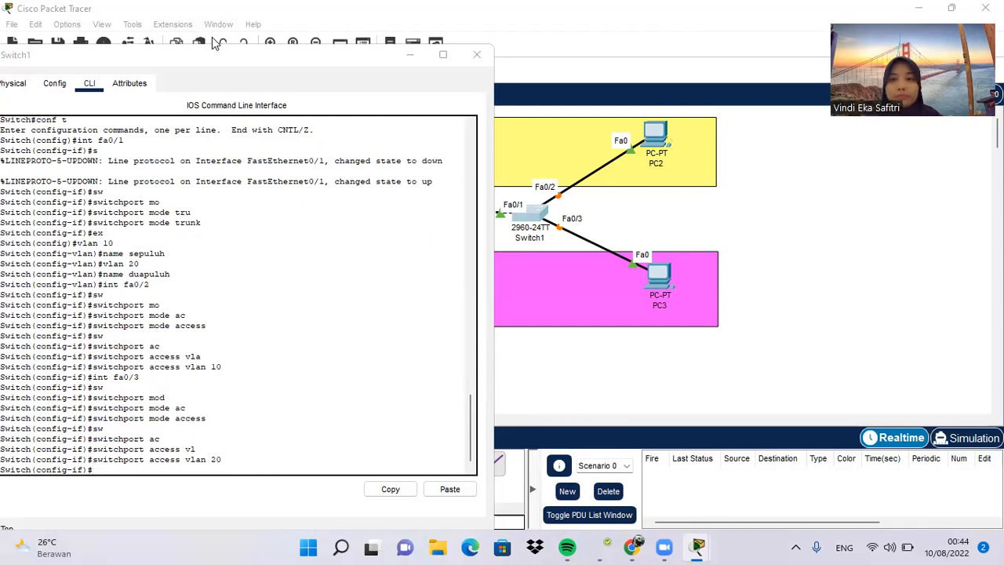
click(405, 113)
click(477, 55)
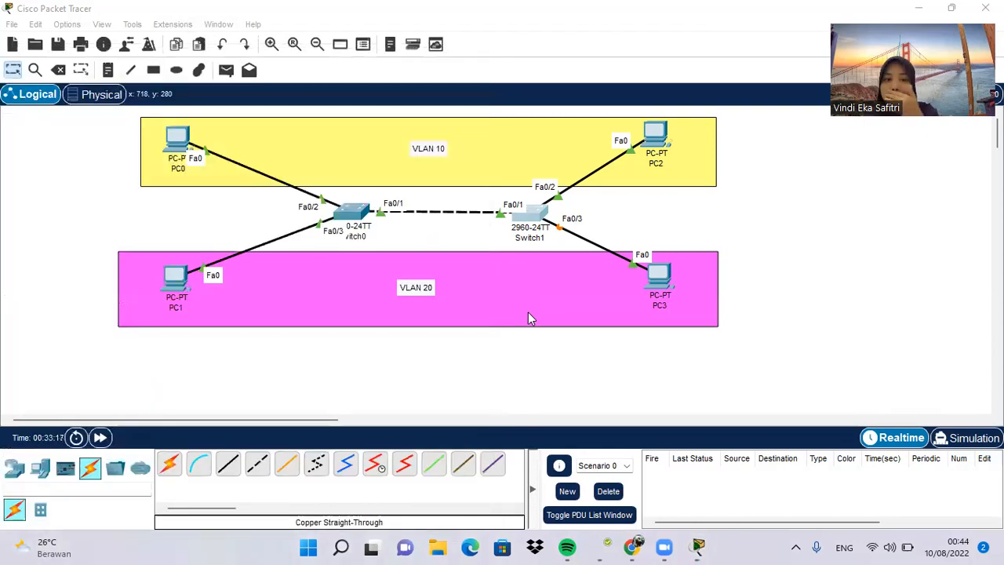
click(100, 438)
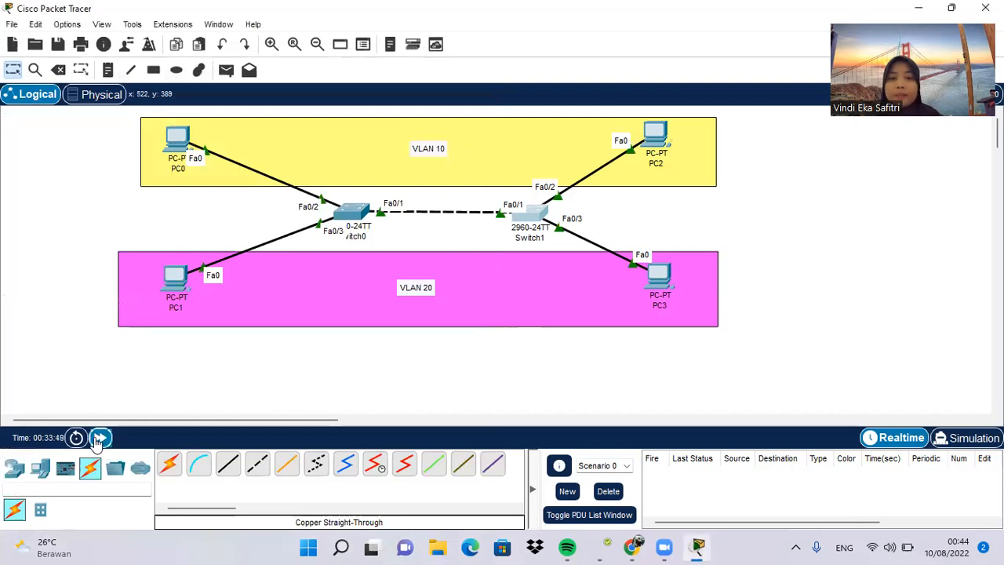
click(99, 437)
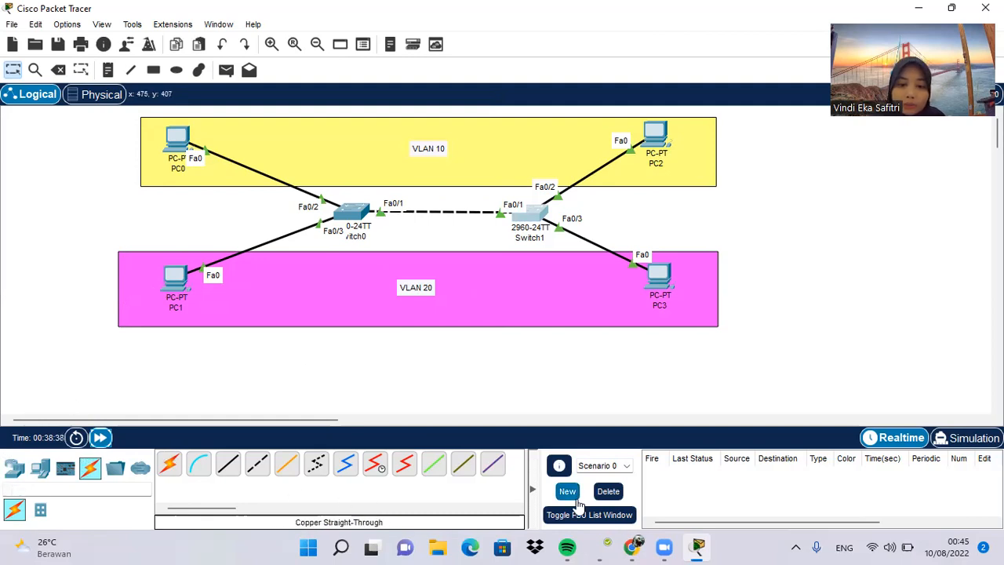
Step: Send a simple PDU from PC0 to PC2 to test connectivity within VLAN 10
click(226, 71)
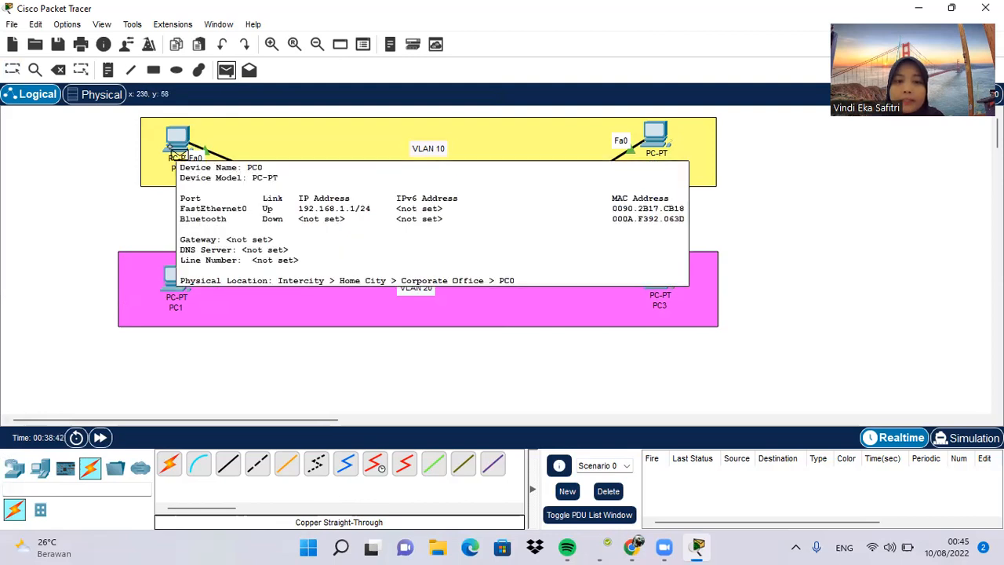
click(180, 154)
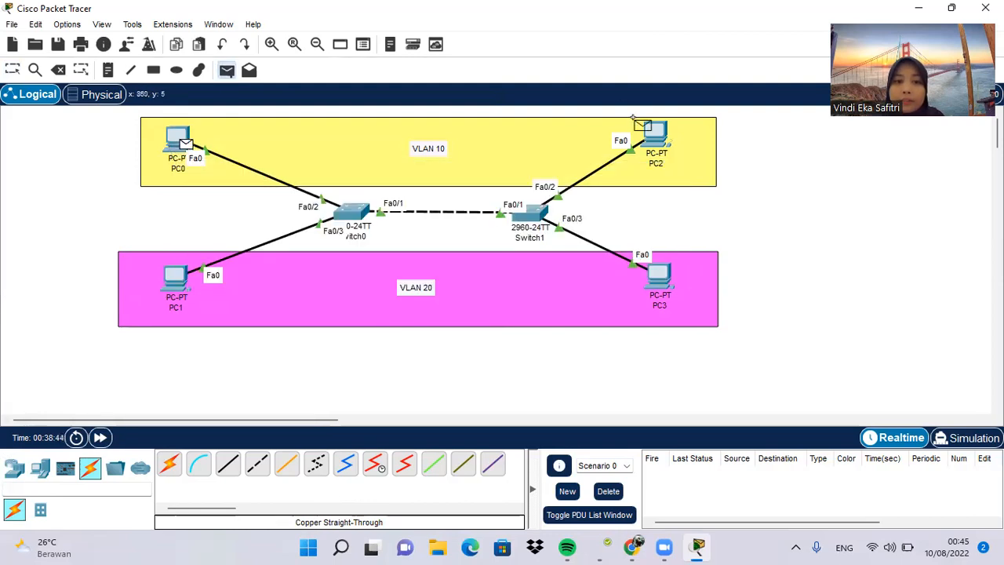
click(664, 138)
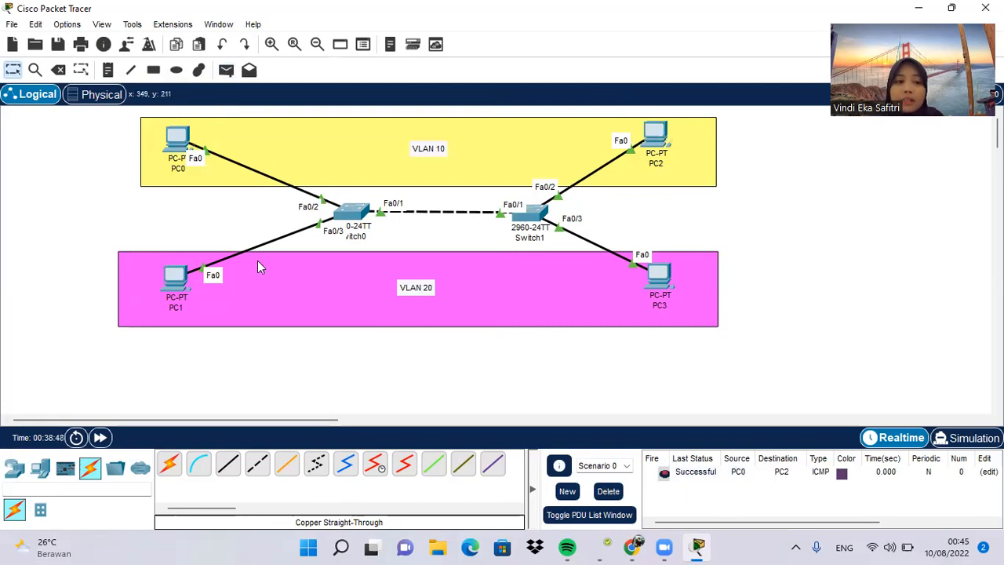
Step: Send a simple PDU from PC1 to PC3 to test VLAN 20, and clear the scenario's PDU list
click(226, 70)
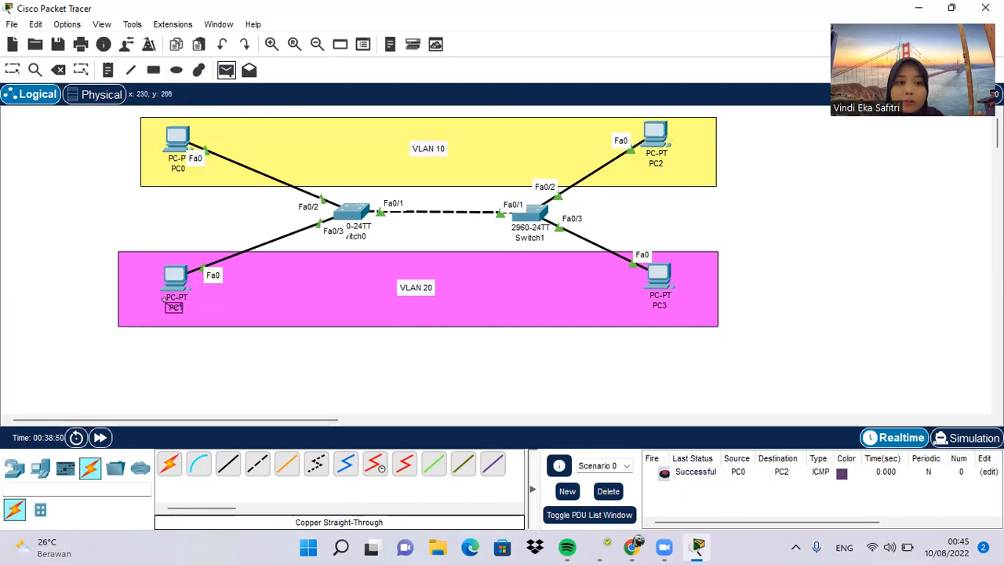
click(175, 279)
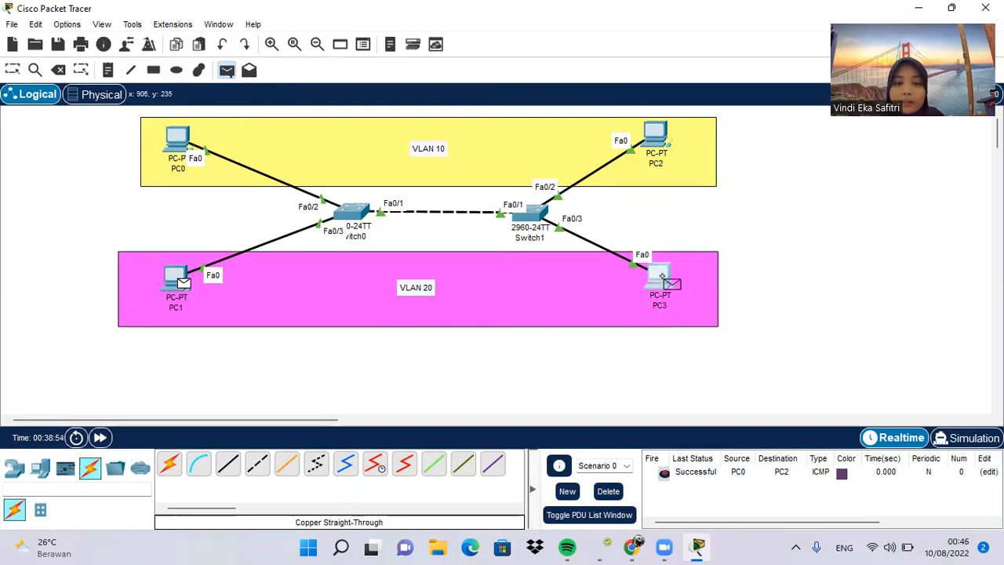
click(665, 284)
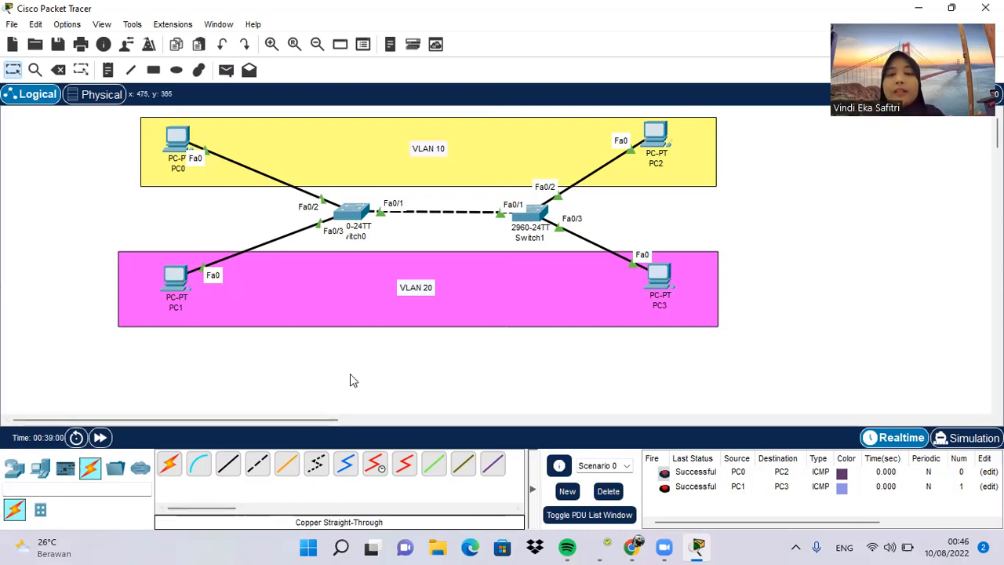
click(610, 490)
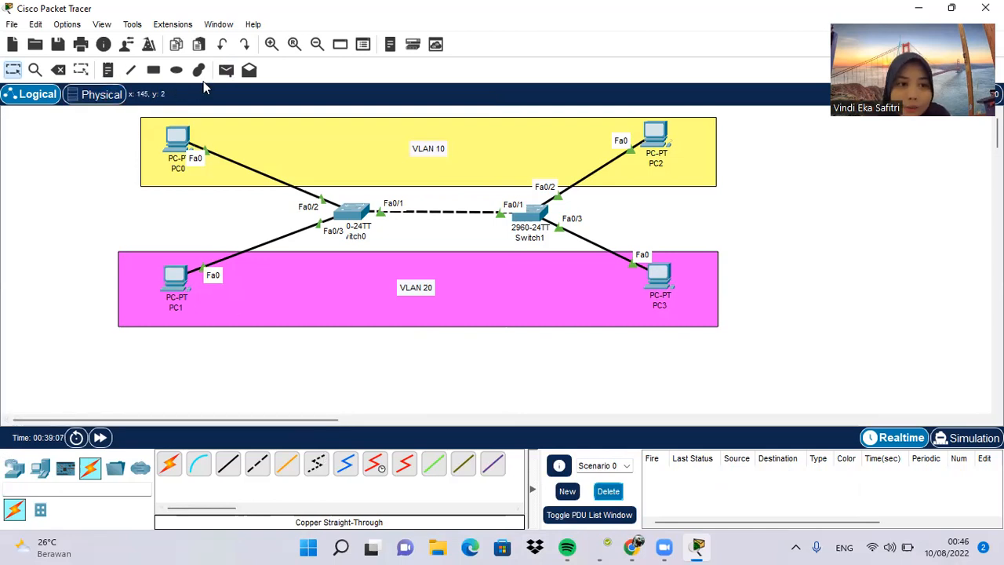
Step: Test traffic between VLANs by sending three simple PDUs from PC0 to PC1, and clear the scenario's PDU list
click(226, 69)
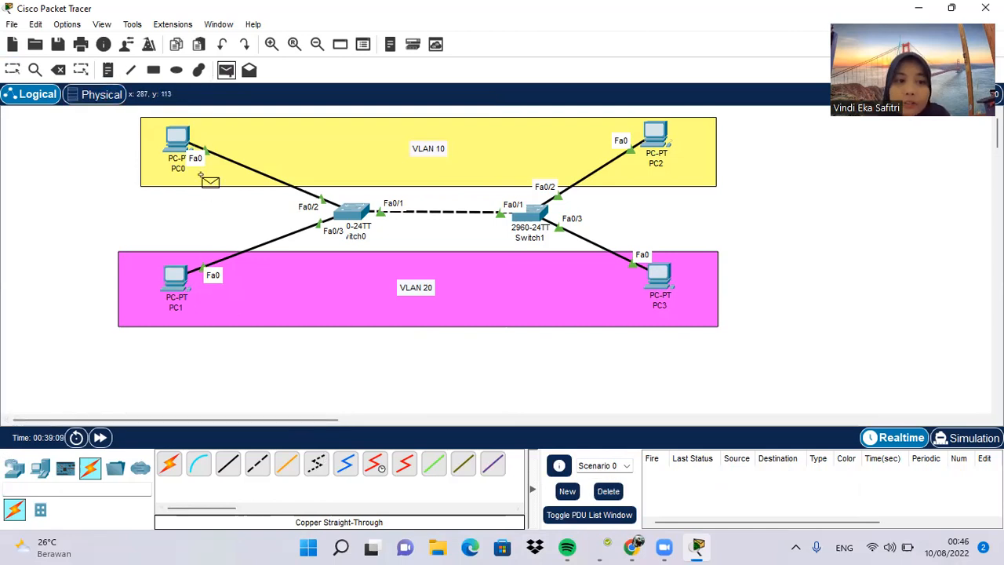
click(179, 140)
click(179, 278)
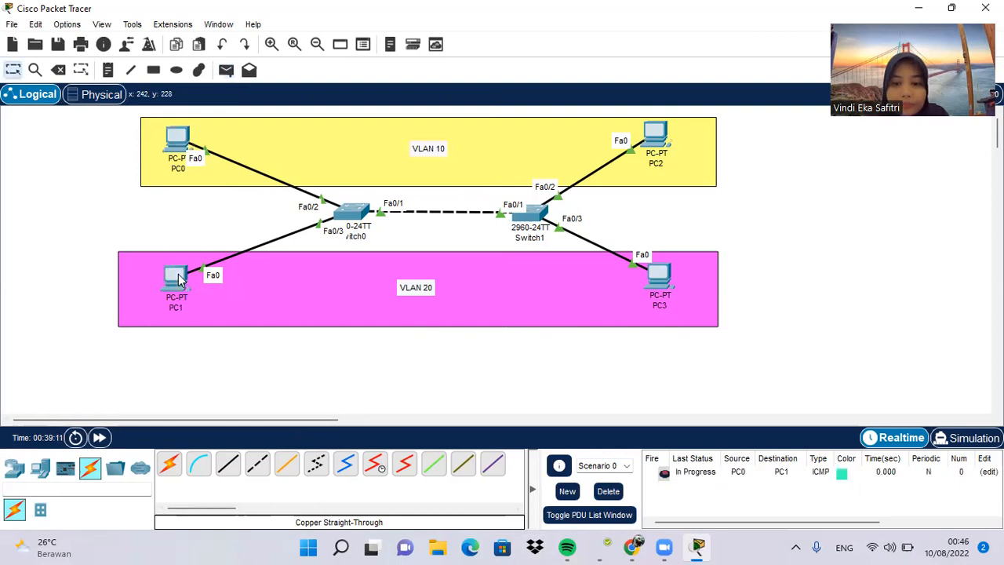
click(225, 72)
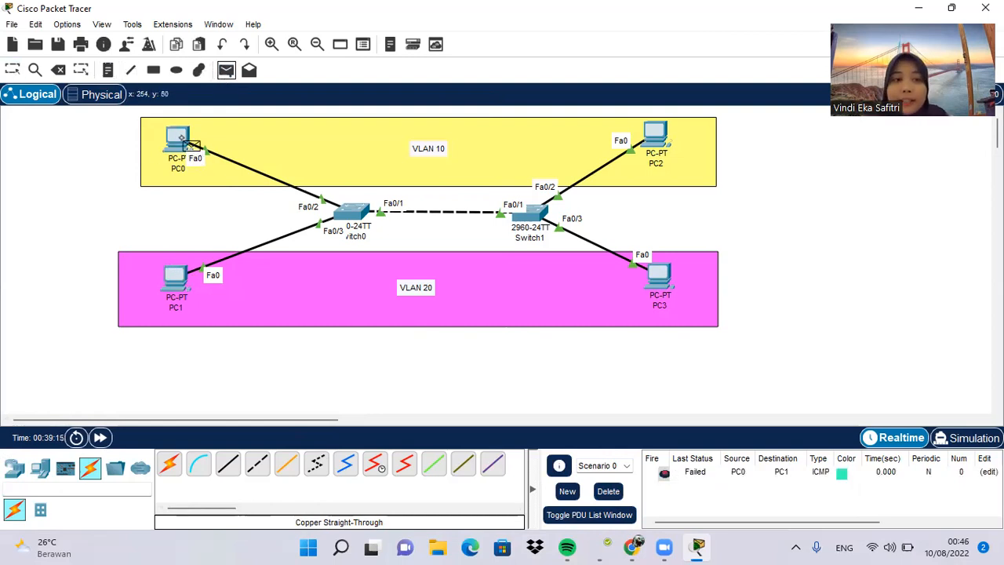
click(180, 140)
click(177, 279)
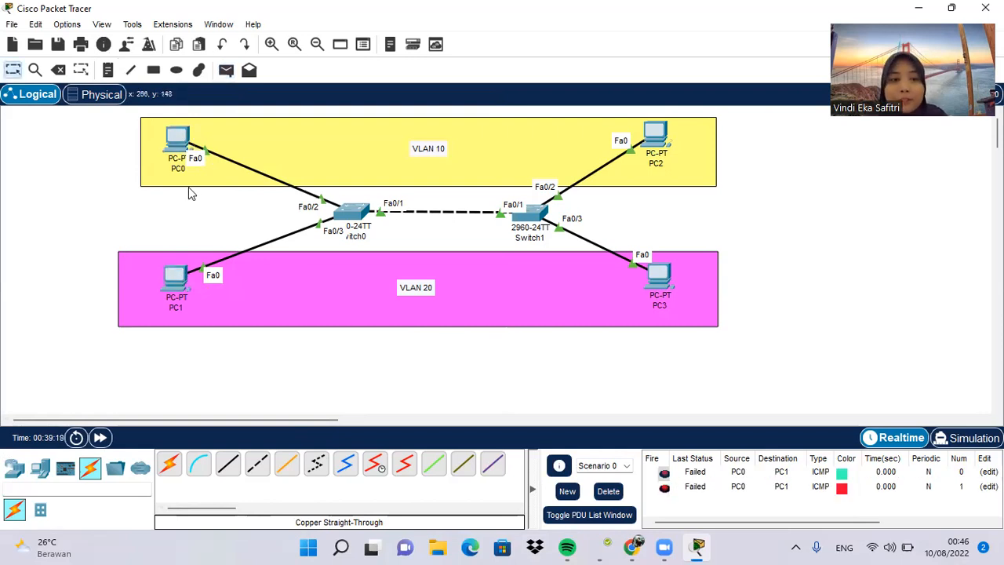
click(227, 70)
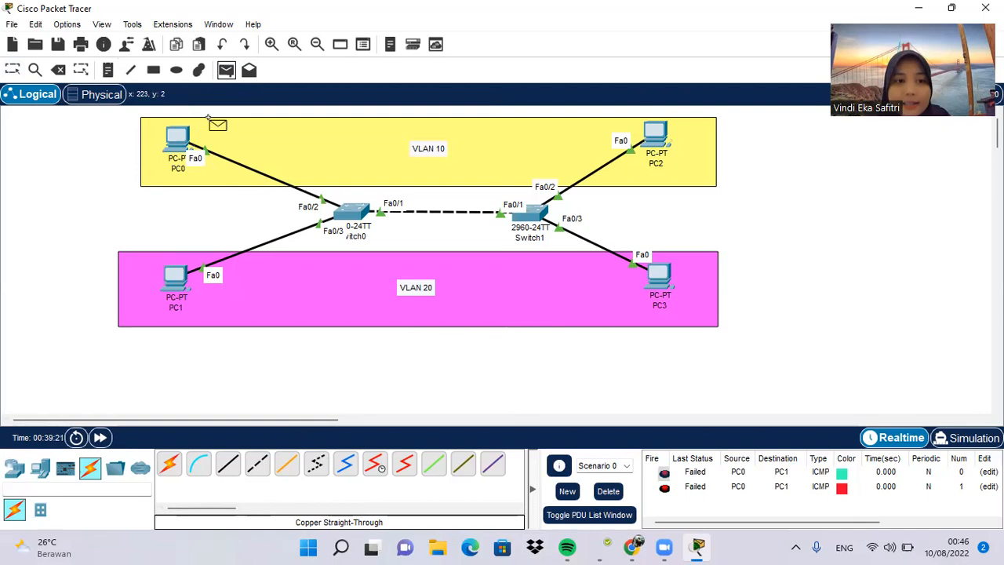
click(181, 139)
click(173, 284)
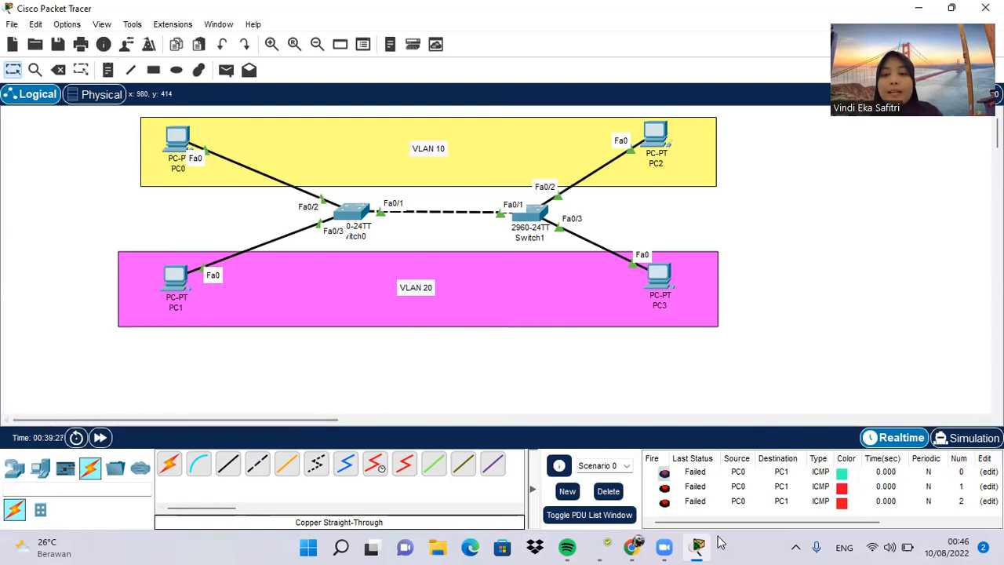
click(609, 492)
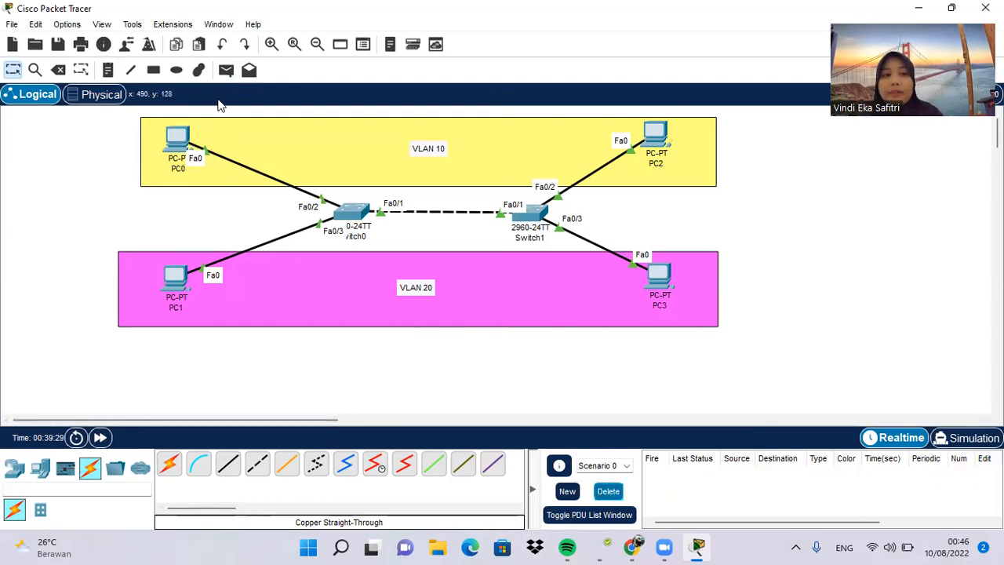
Step: Test traffic between VLANs on Switch1 by sending three simple PDUs from PC2 to PC3, and clear the scenario's PDU list
click(228, 71)
click(659, 132)
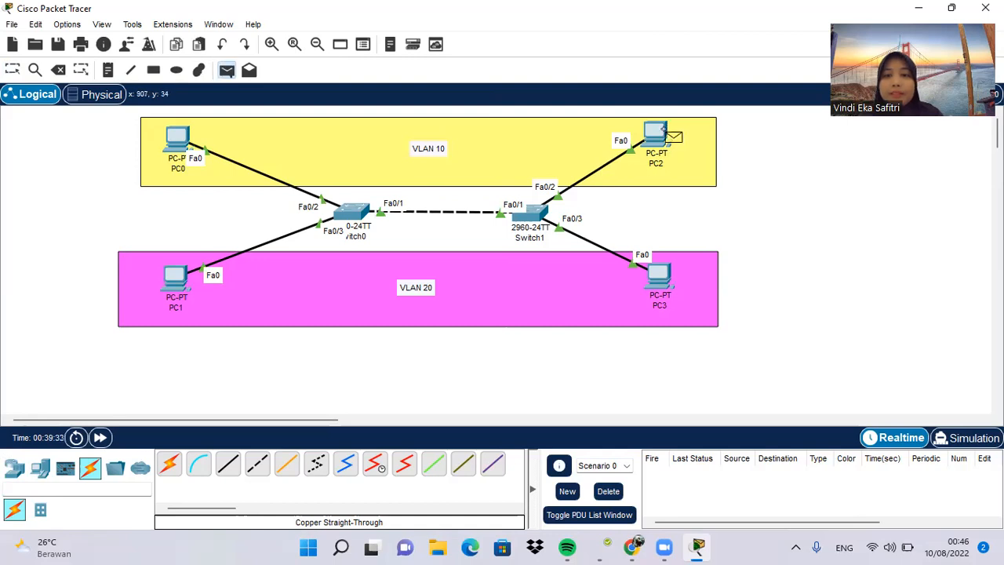
click(657, 134)
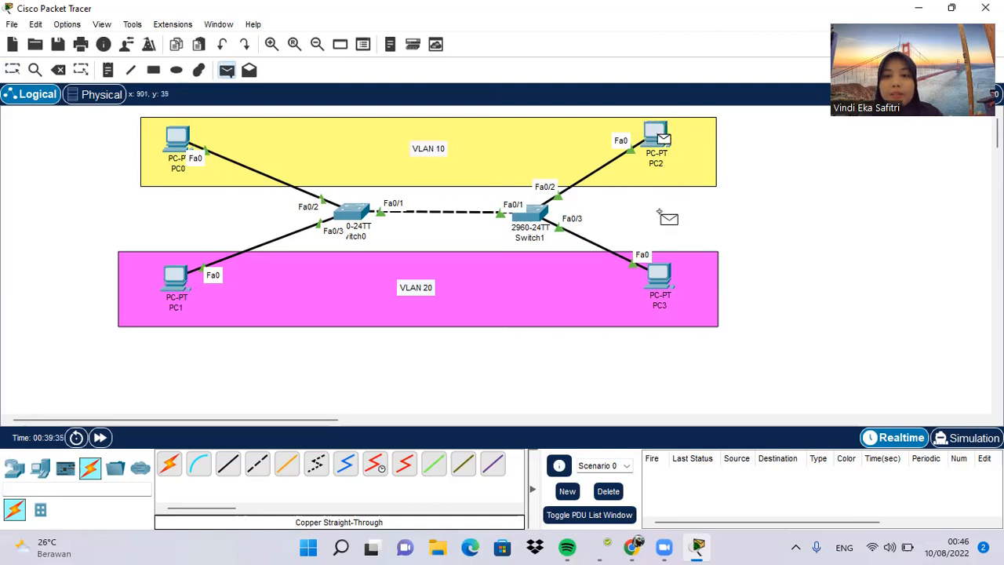
click(659, 274)
click(225, 71)
click(654, 133)
click(659, 279)
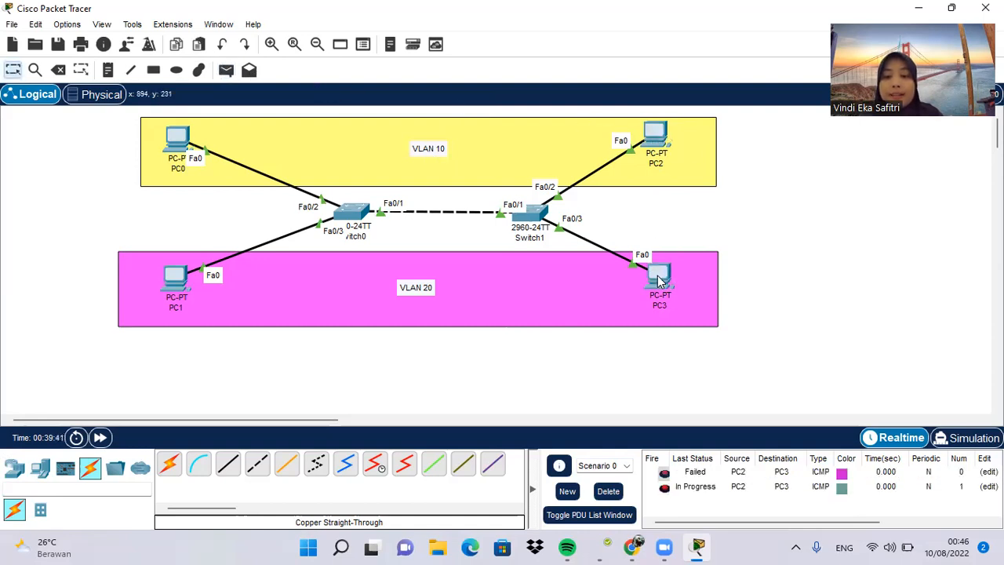
click(226, 71)
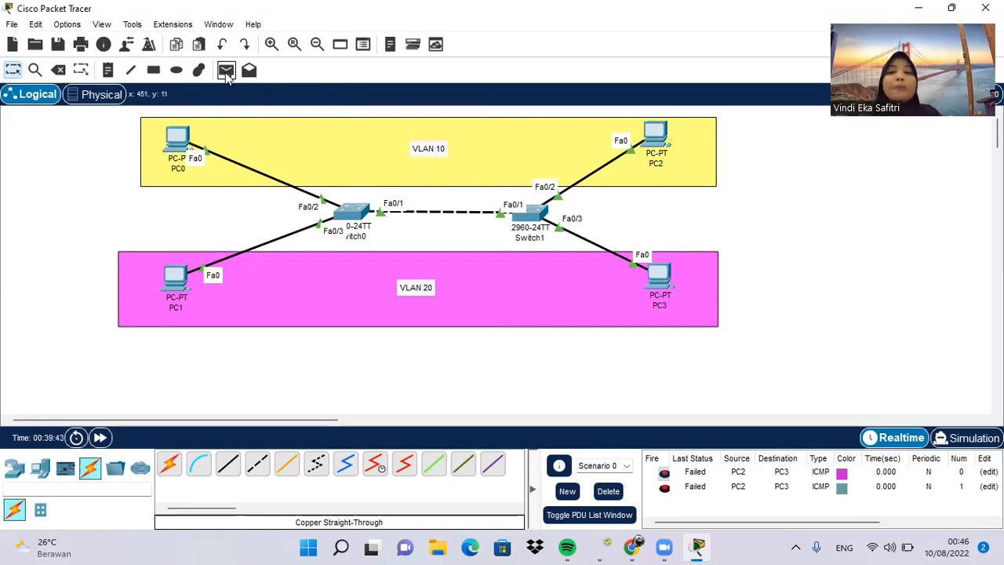
click(657, 135)
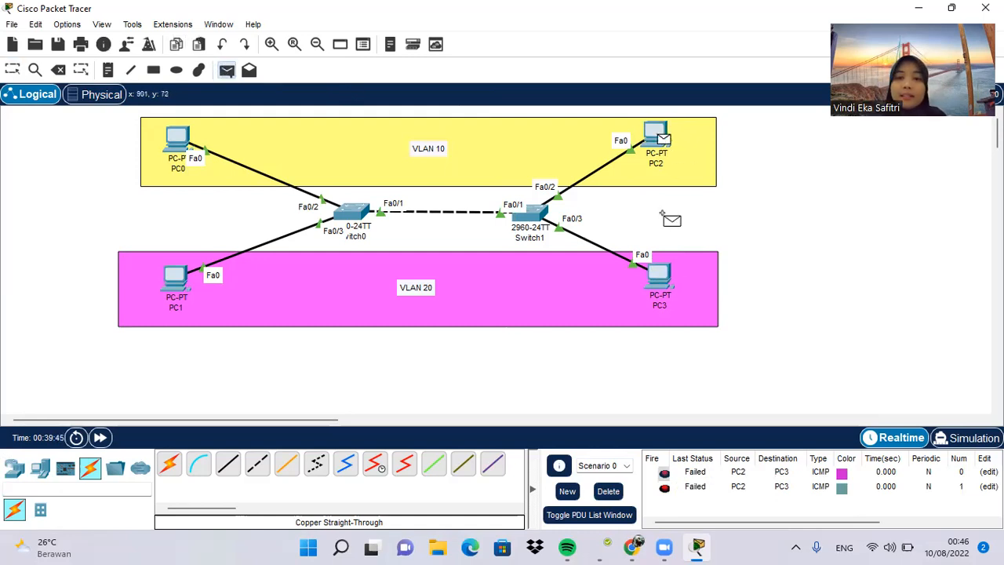
click(668, 287)
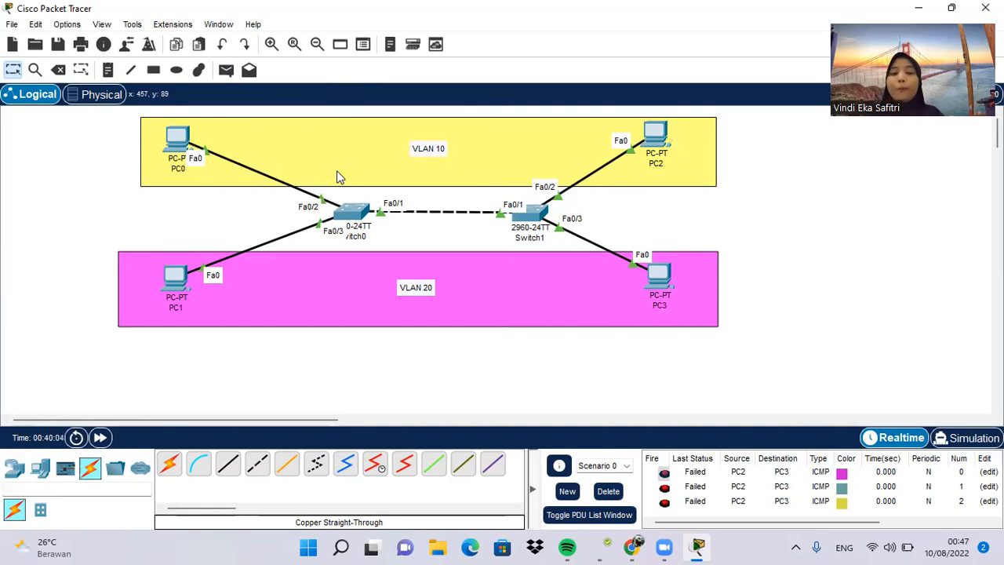
click(607, 492)
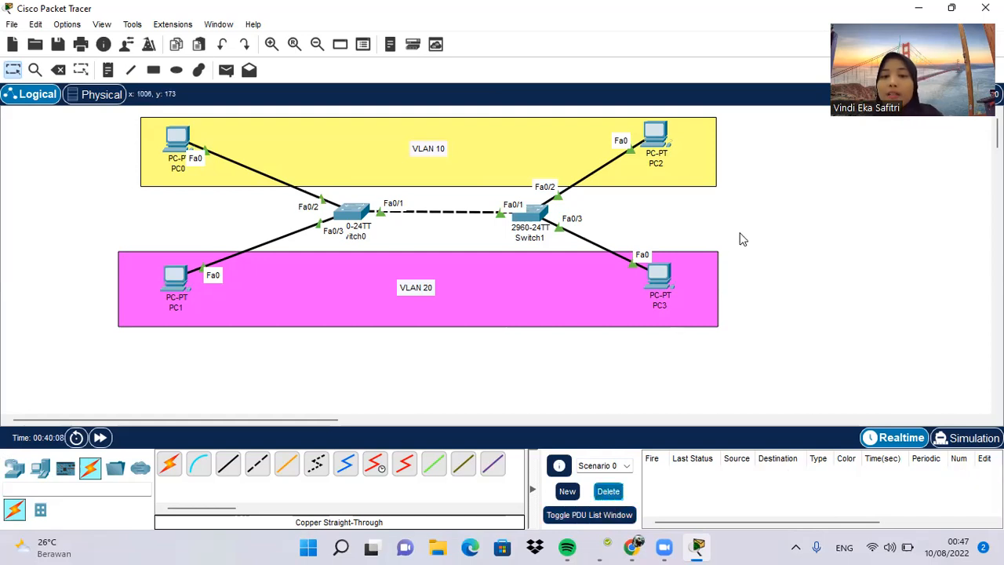